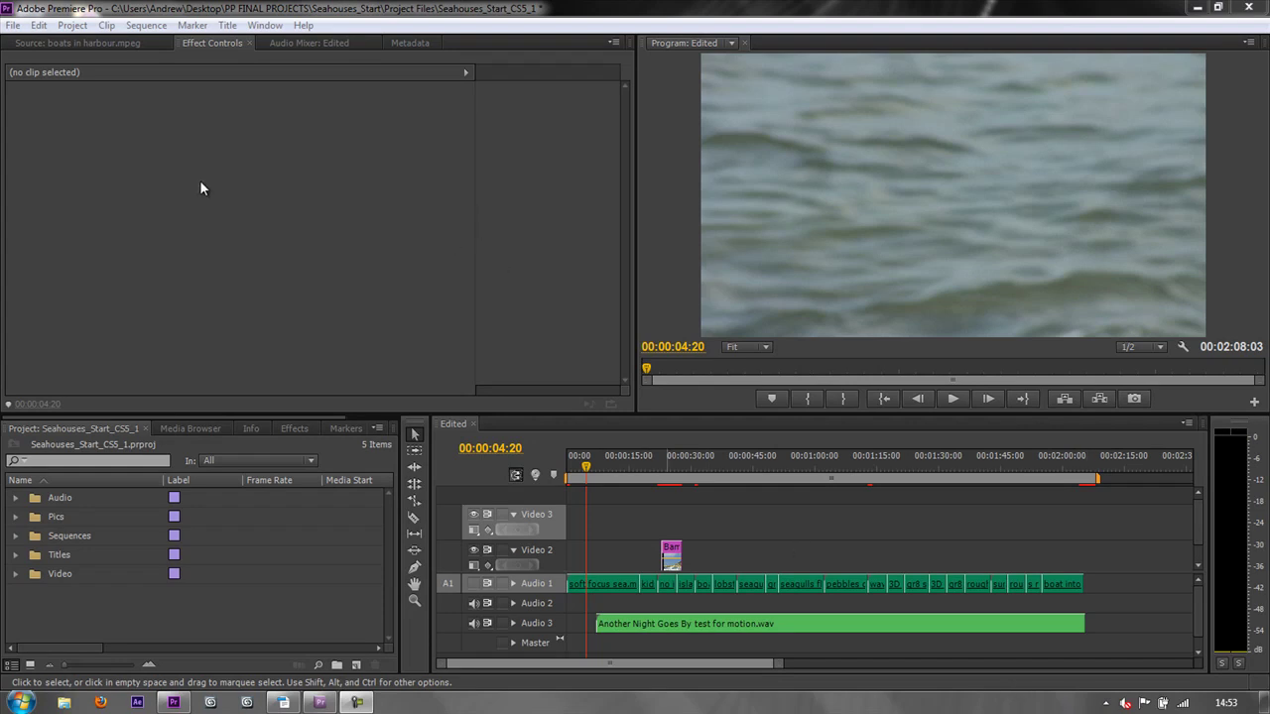
Reset the Editing workspace to its original layout and move the Edited sequence's playhead to 00:00:51:13
click(100, 42)
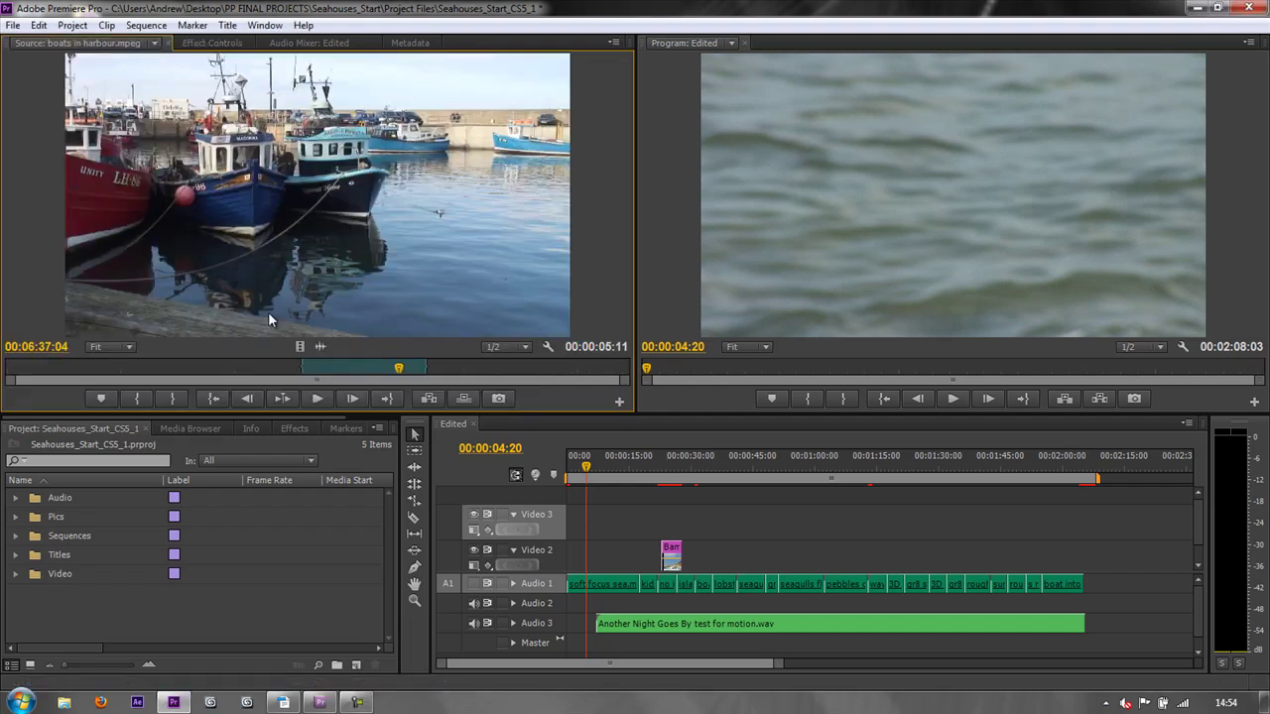
click(265, 25)
mouse_move(342, 44)
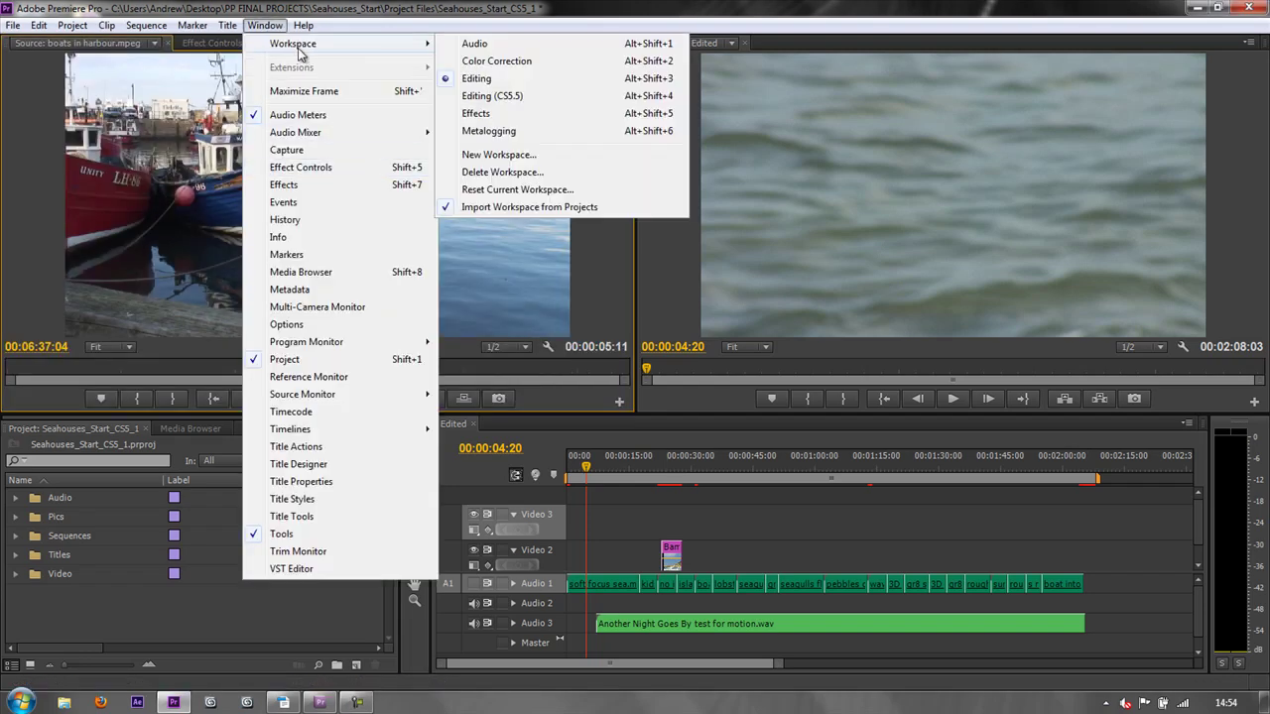
click(508, 190)
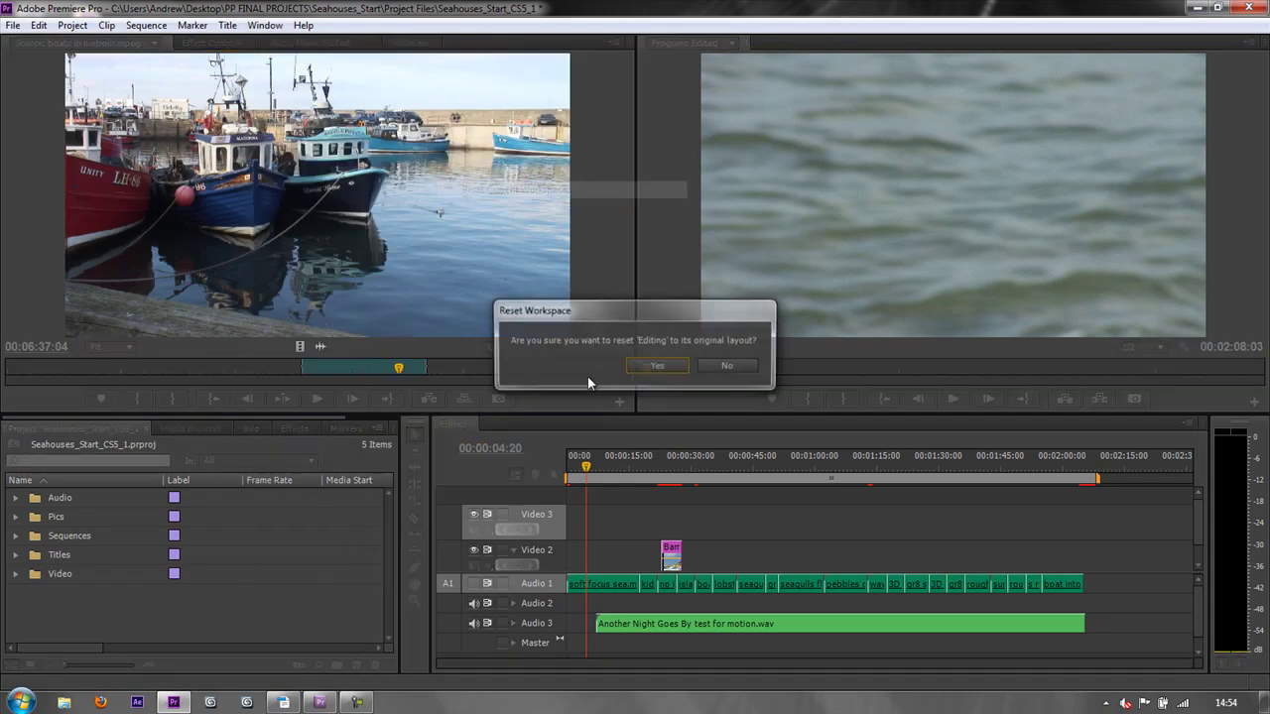
click(658, 366)
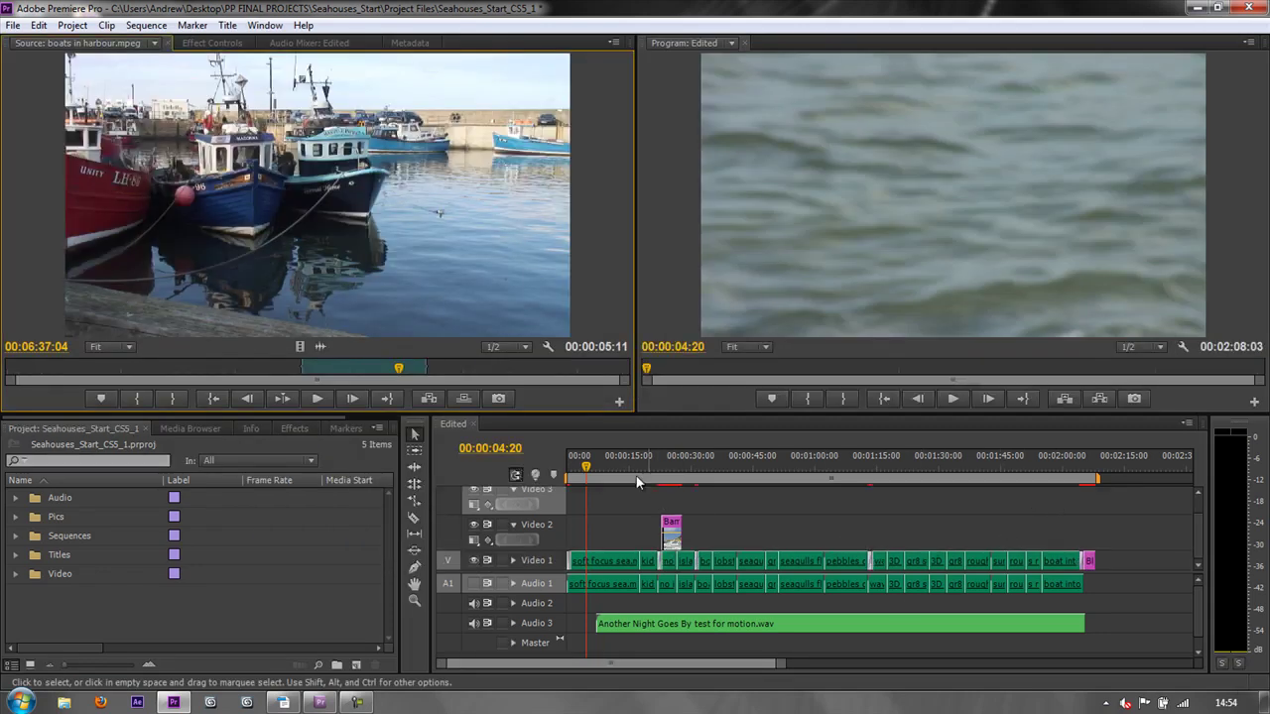
drag(586, 467, 777, 511)
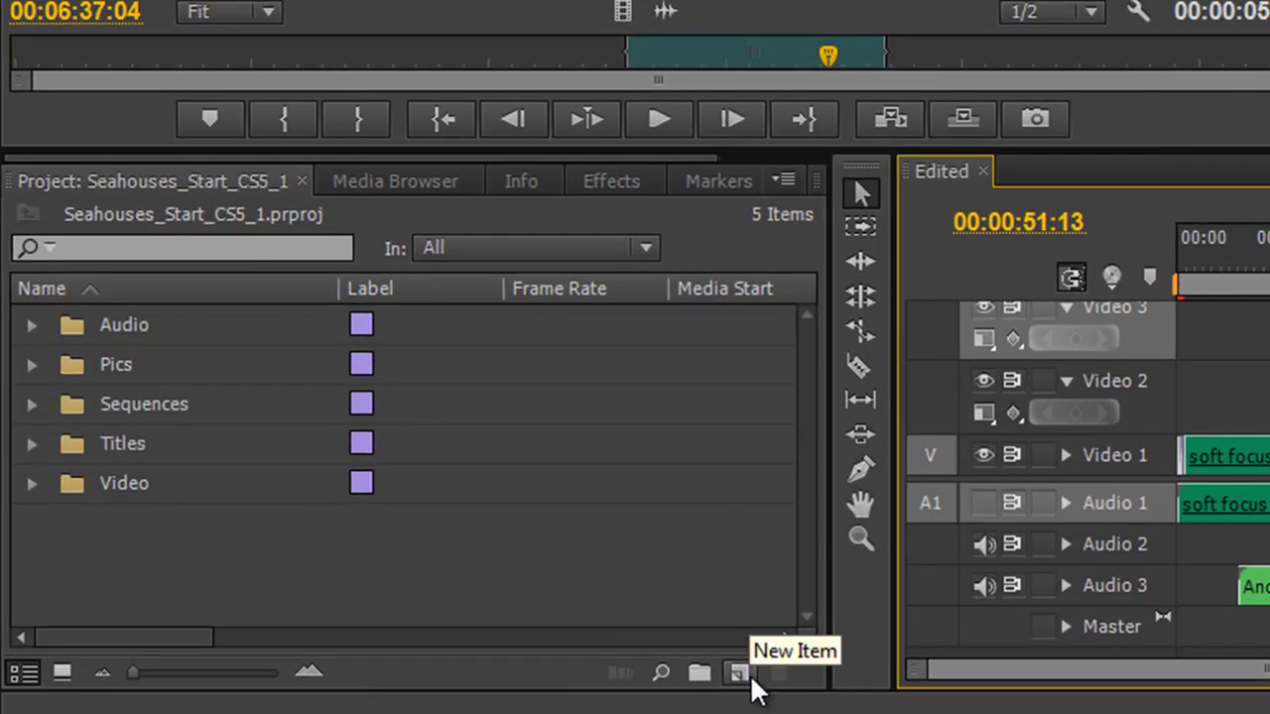
Create a new sequence from the 3D sea.mpeg clip in the Video bin so that it matches the clip's settings
click(34, 485)
drag(113, 532, 746, 681)
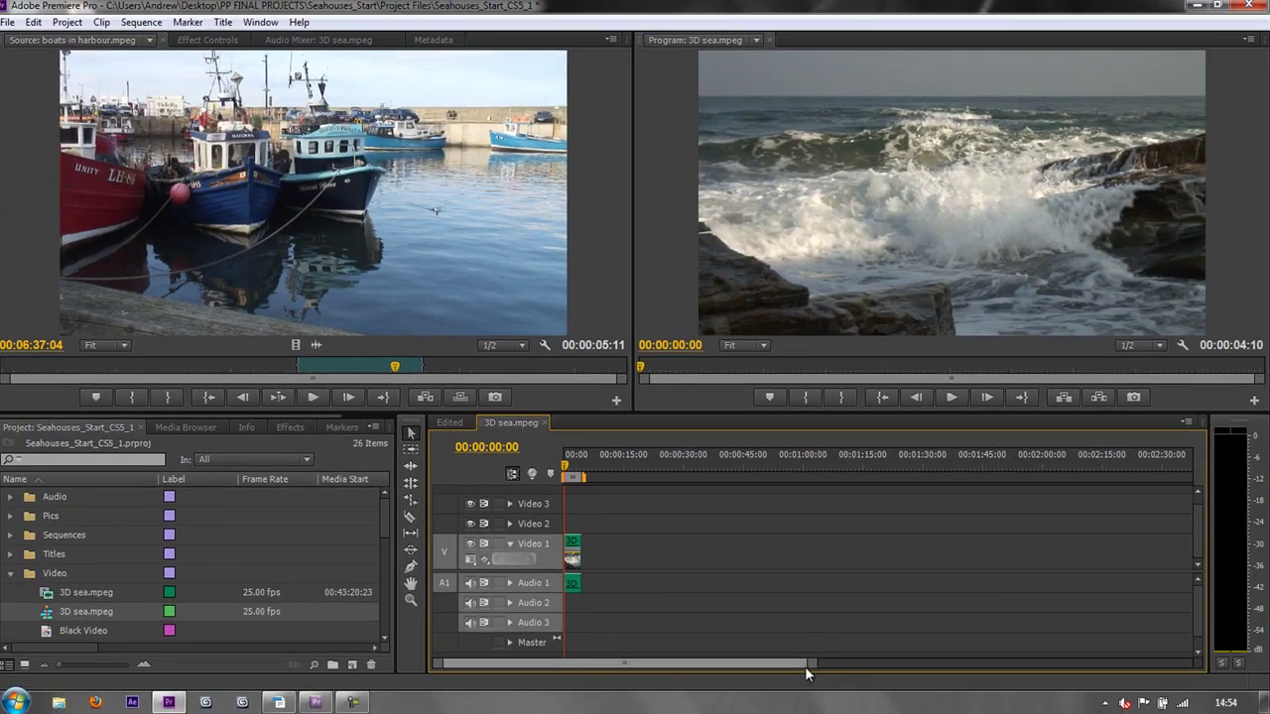
drag(807, 662, 660, 675)
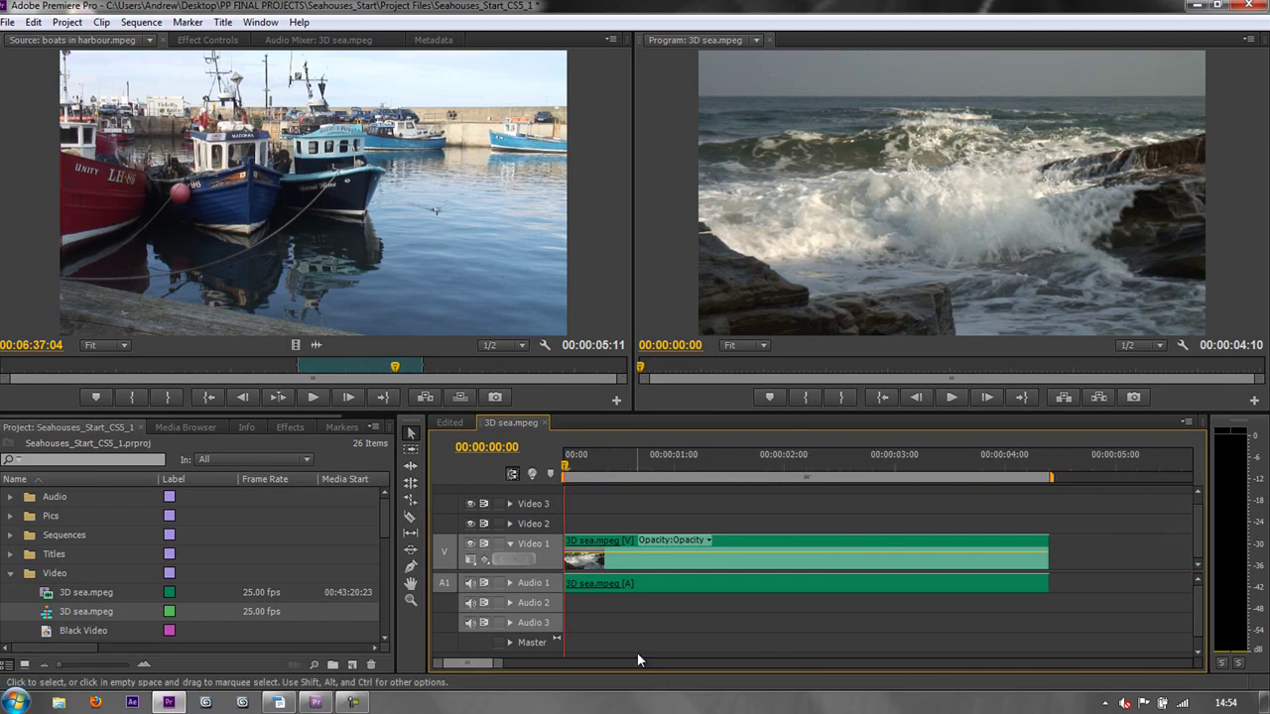
drag(513, 662, 515, 661)
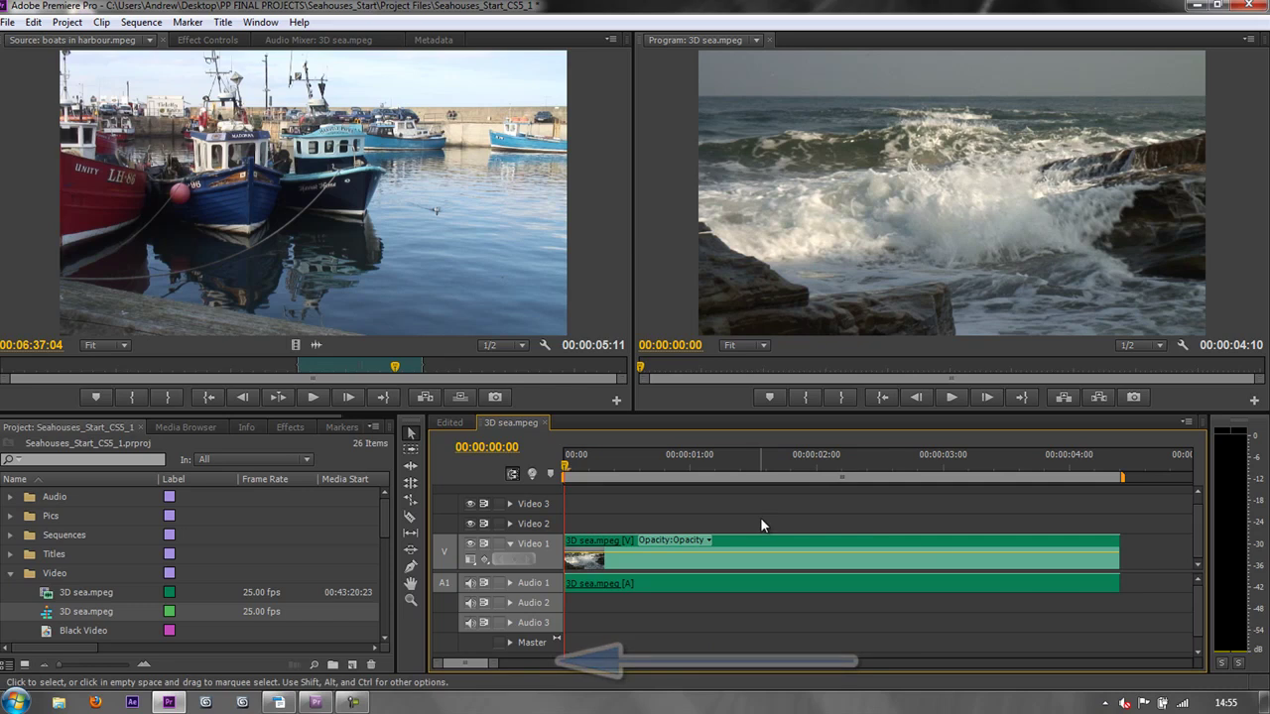
Look along the 3D sea.mpeg sequence from start to end and through its stacked video tracks
scroll(760, 536, down, 2)
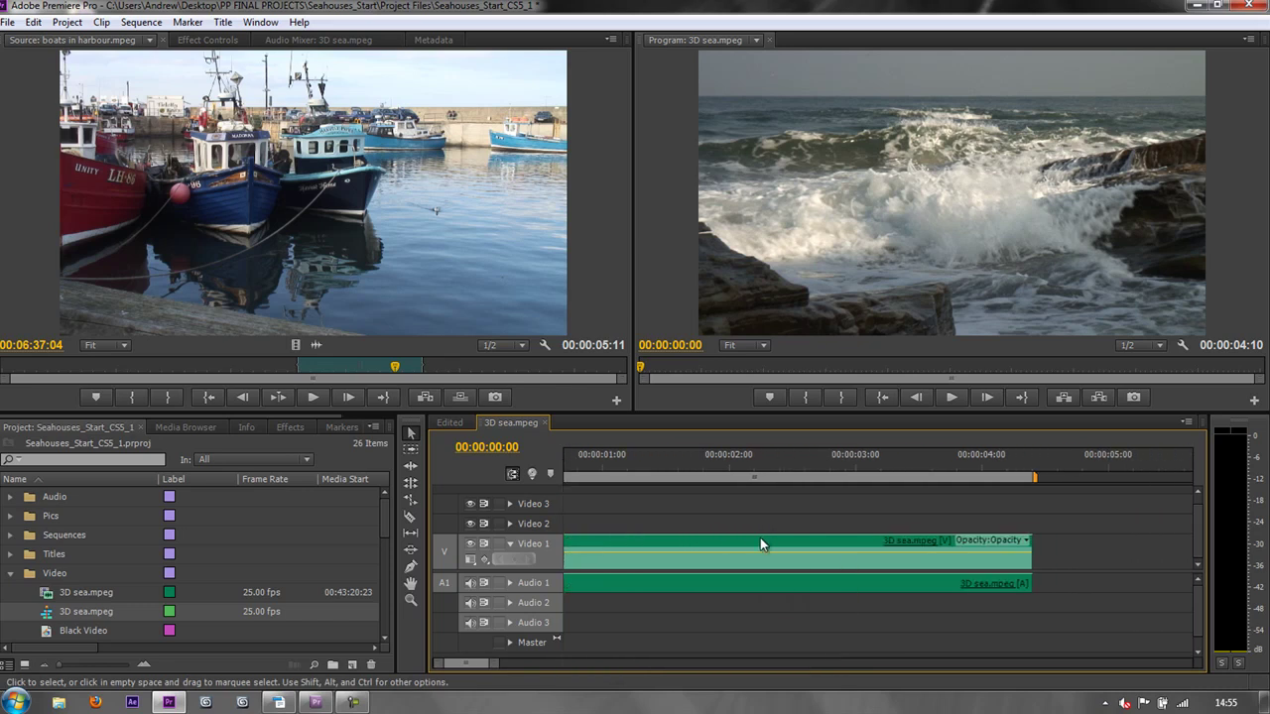
scroll(760, 537, down, 1)
scroll(760, 537, up, 3)
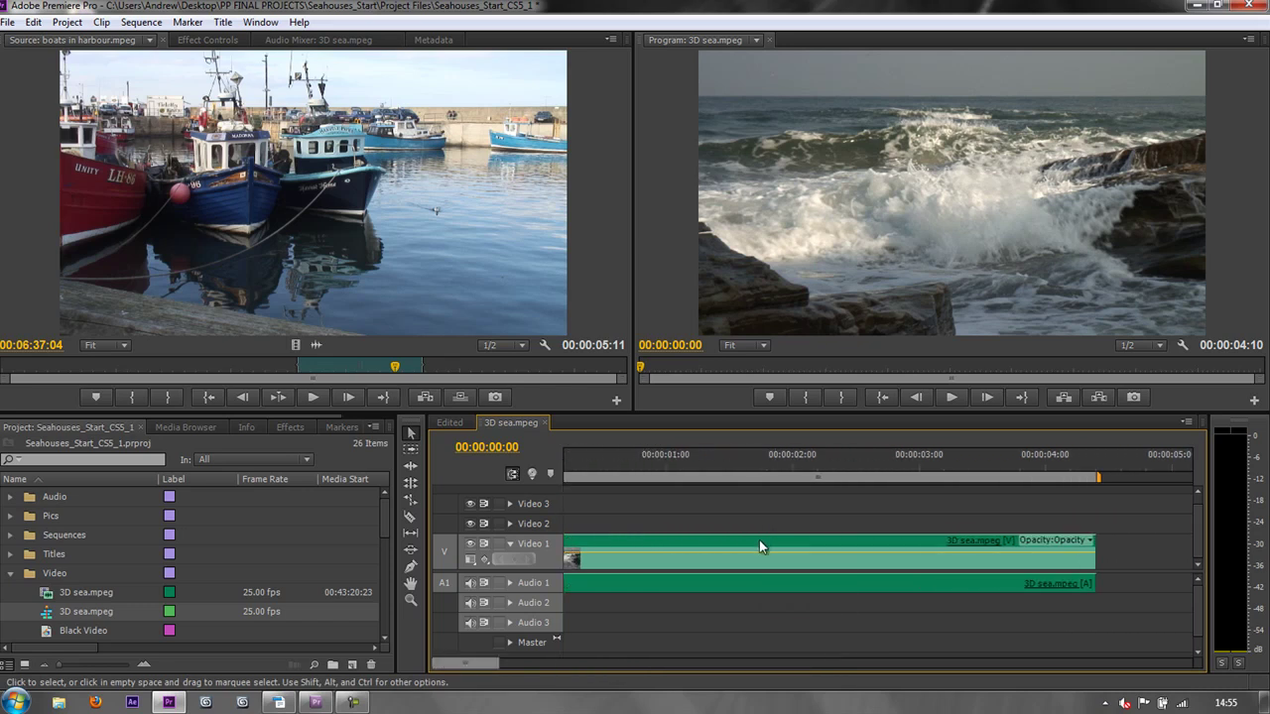
scroll(759, 540, up, 1)
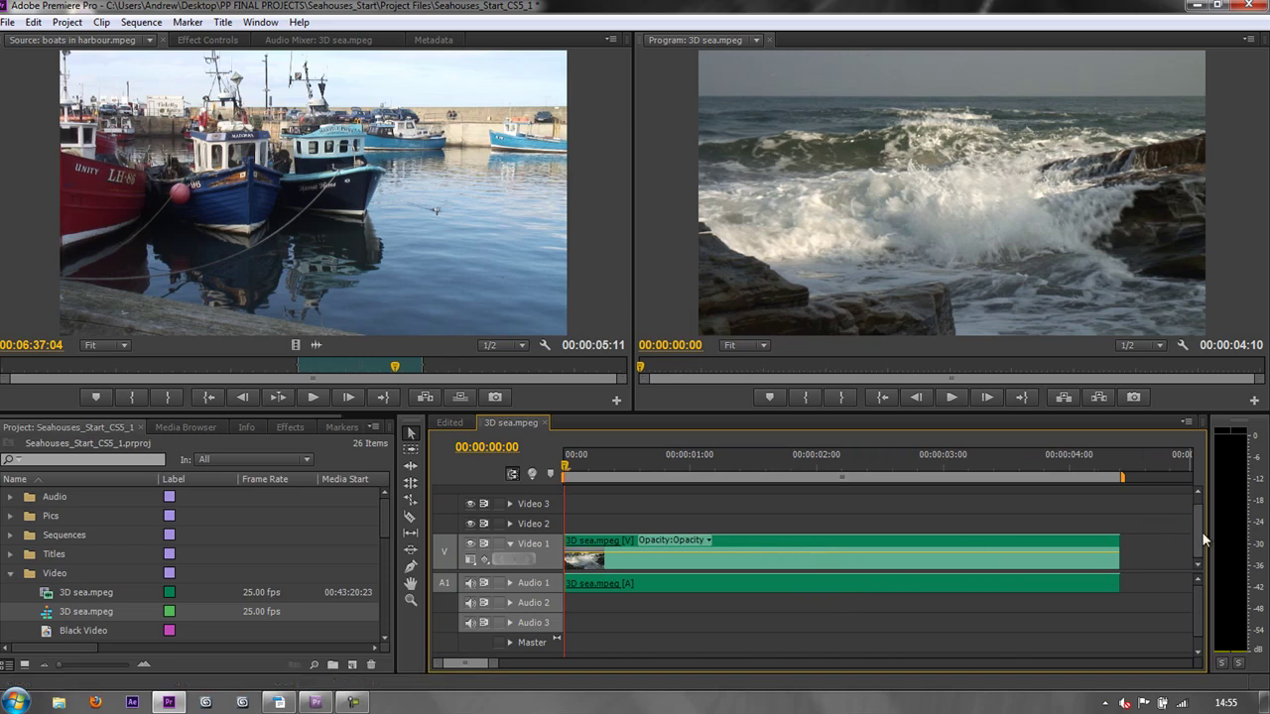
scroll(1197, 533, up, 1)
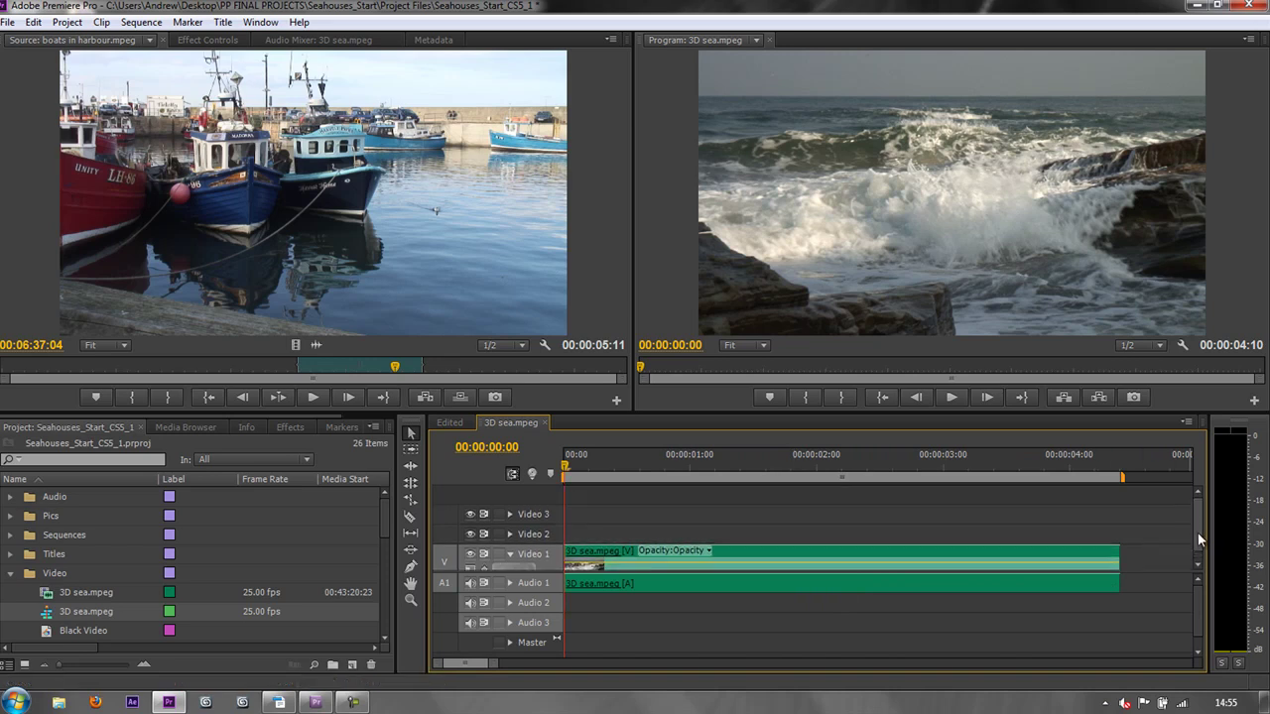
scroll(1197, 533, down, 1)
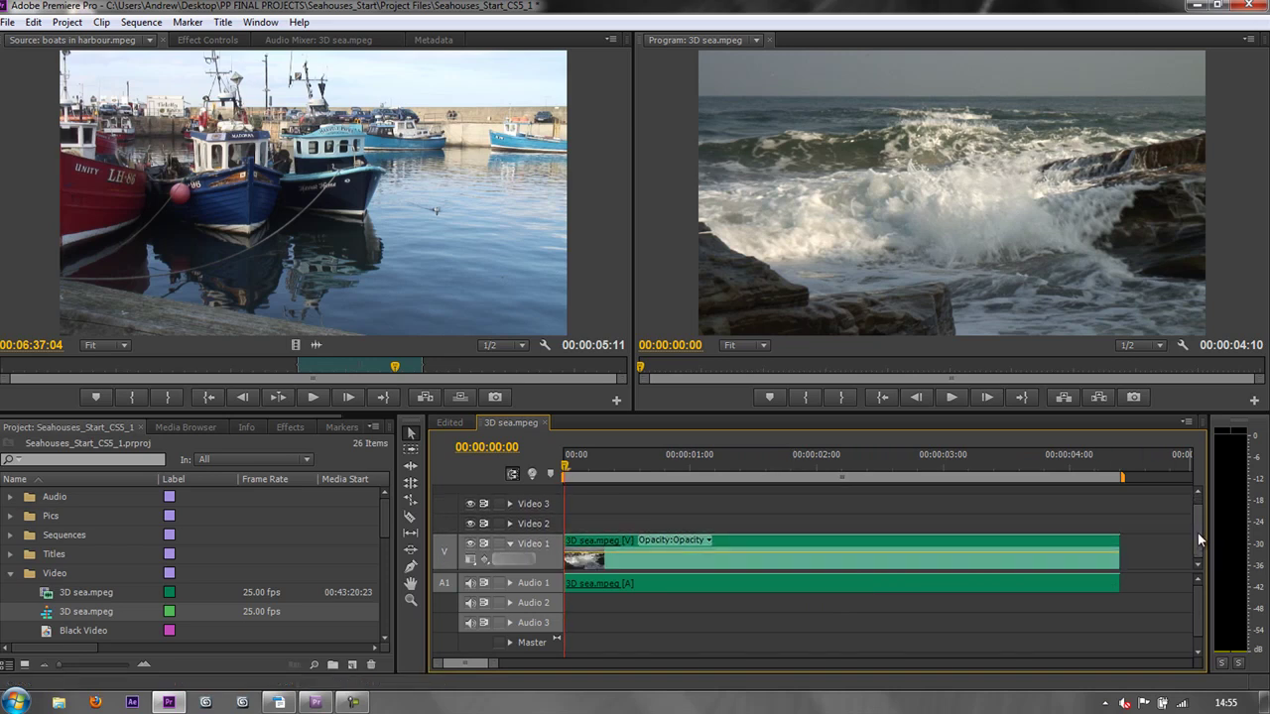
scroll(1199, 617, down, 1)
scroll(1198, 609, up, 1)
Shorten the 3D sea.mpeg sequence's work area to about one second and restore it to the full sequence length
click(1012, 463)
drag(1121, 483, 788, 484)
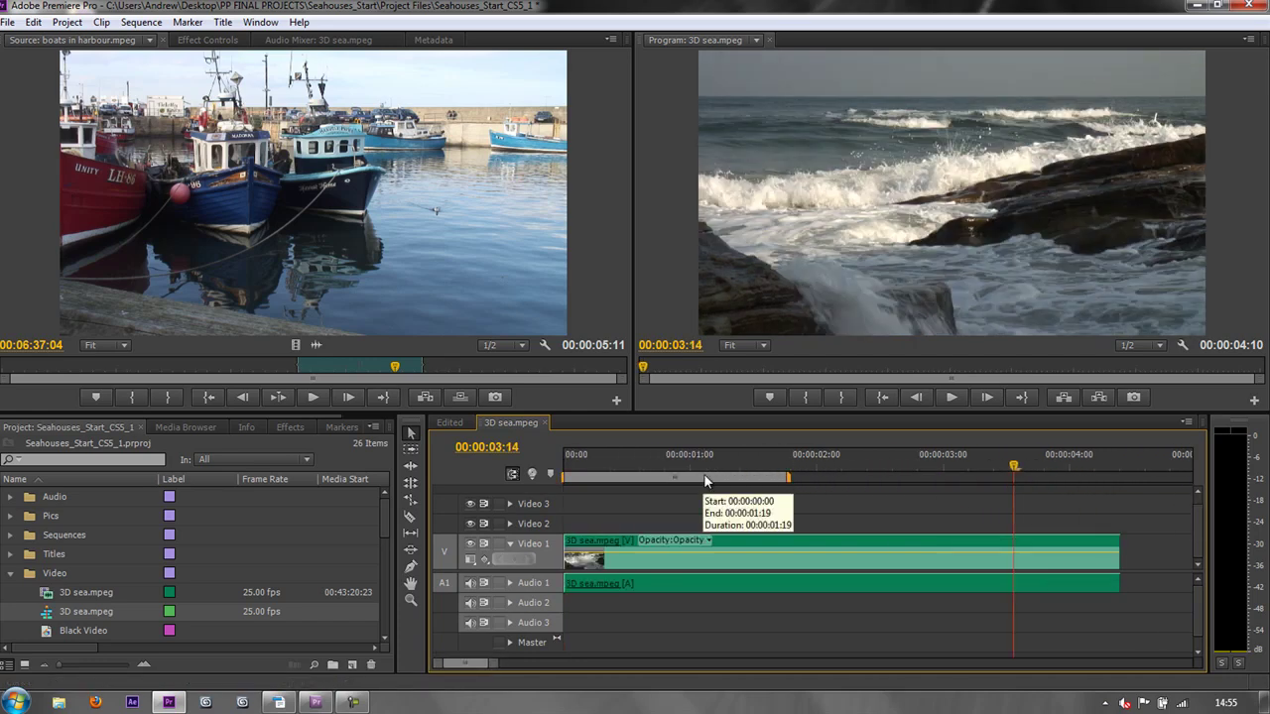
drag(789, 478, 727, 478)
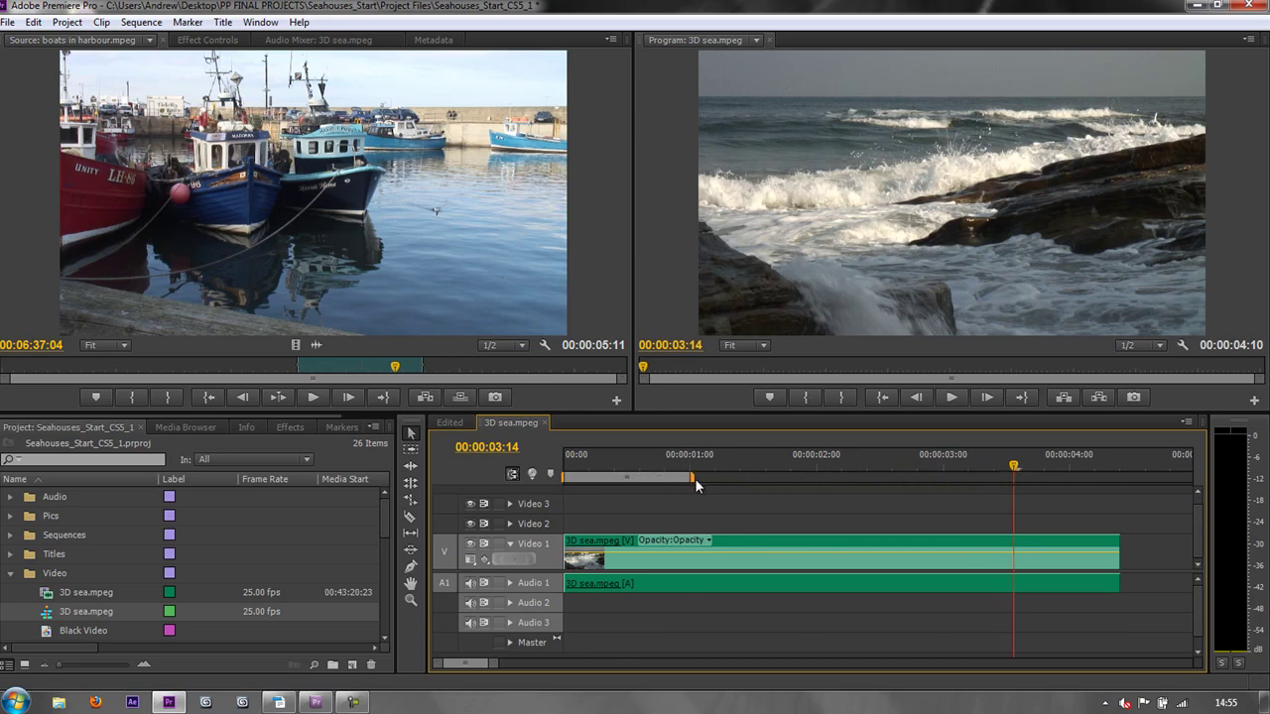
double_click(636, 477)
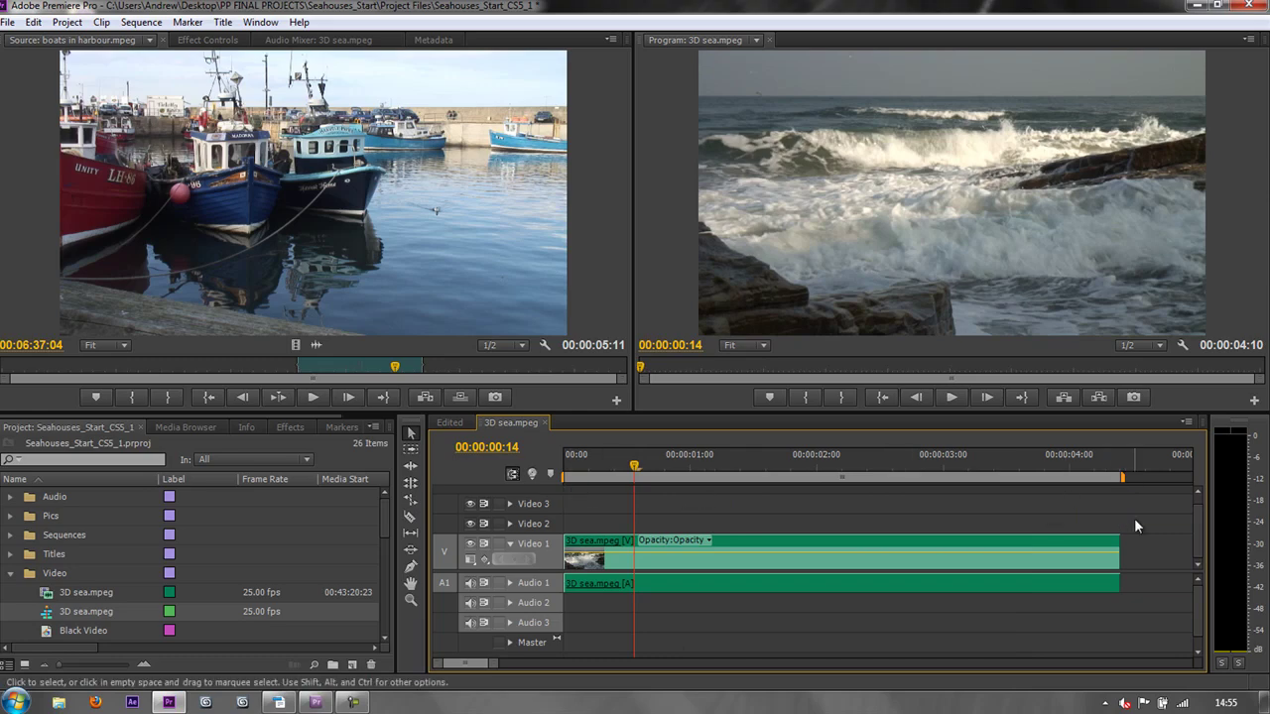
Collapse the Video bin and view the presets for a new sequence without creating one
click(10, 573)
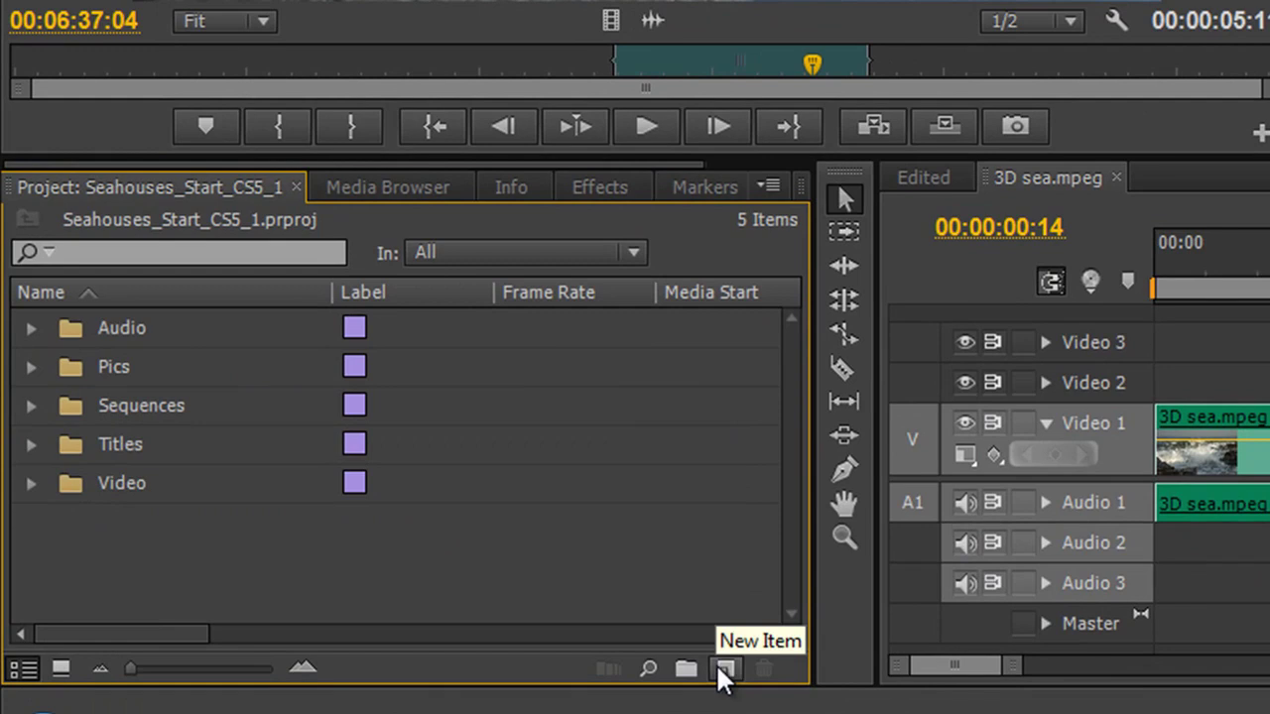
click(725, 669)
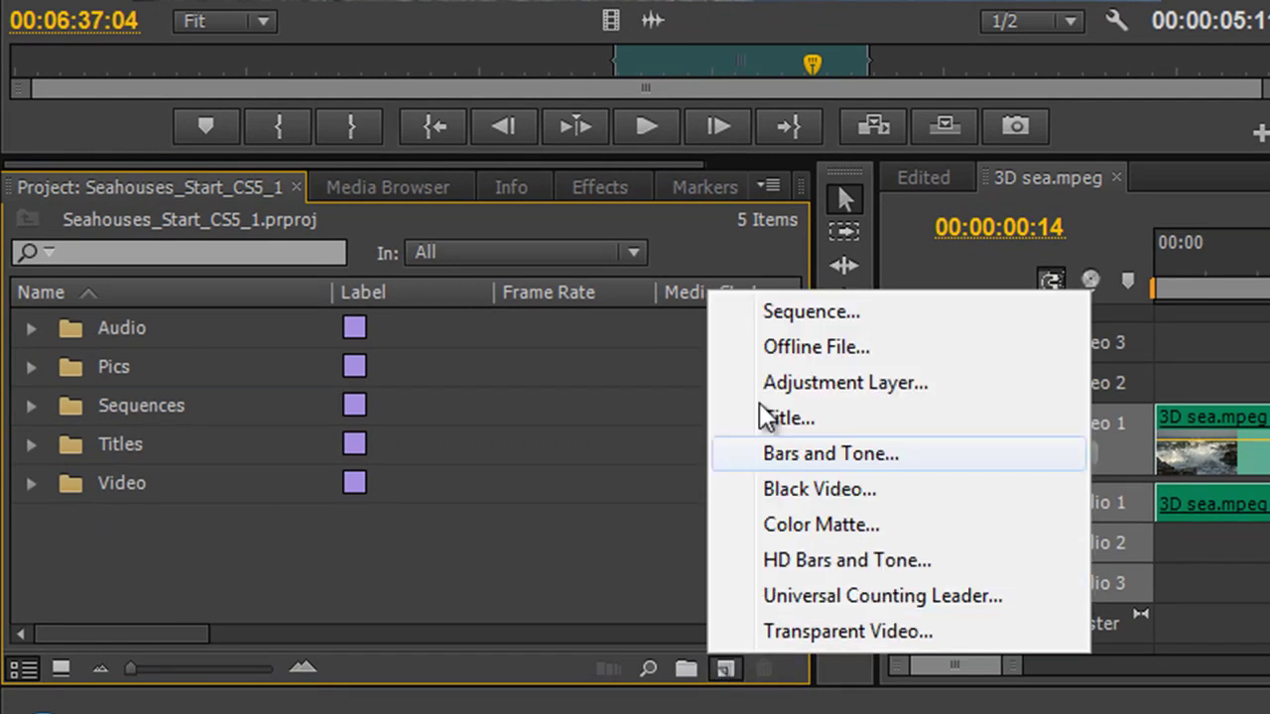
click(823, 311)
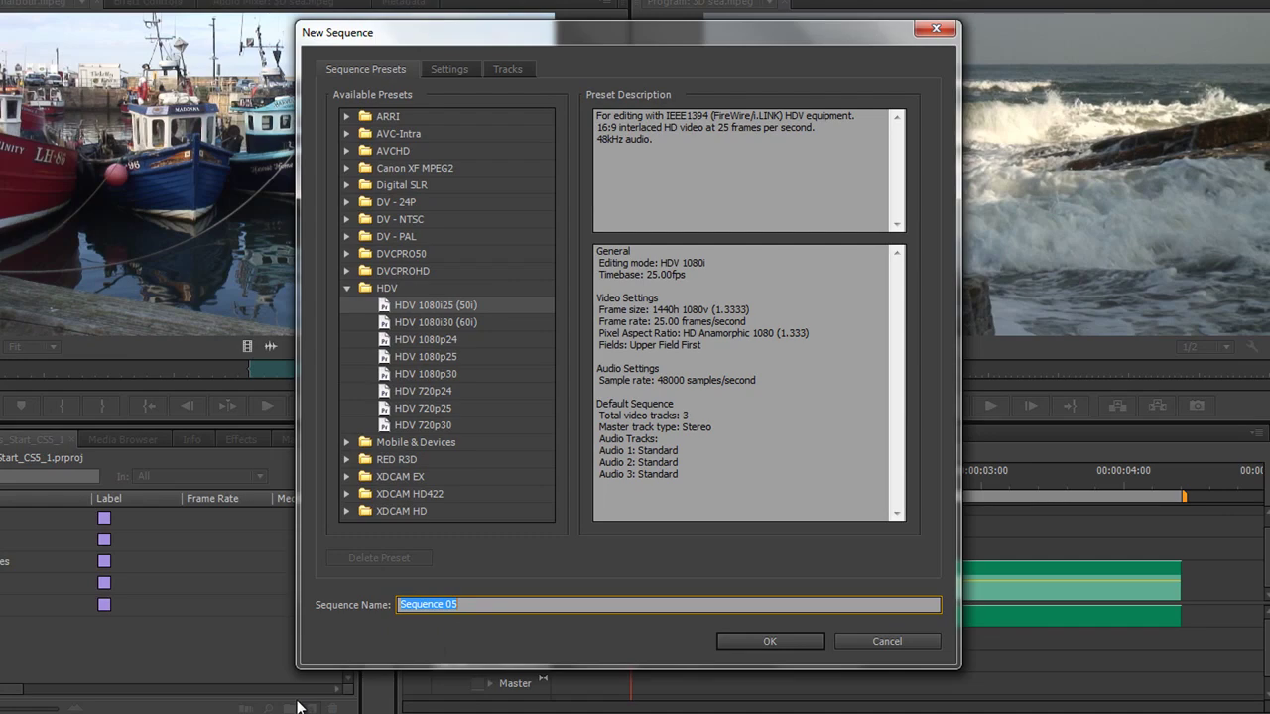
click(897, 641)
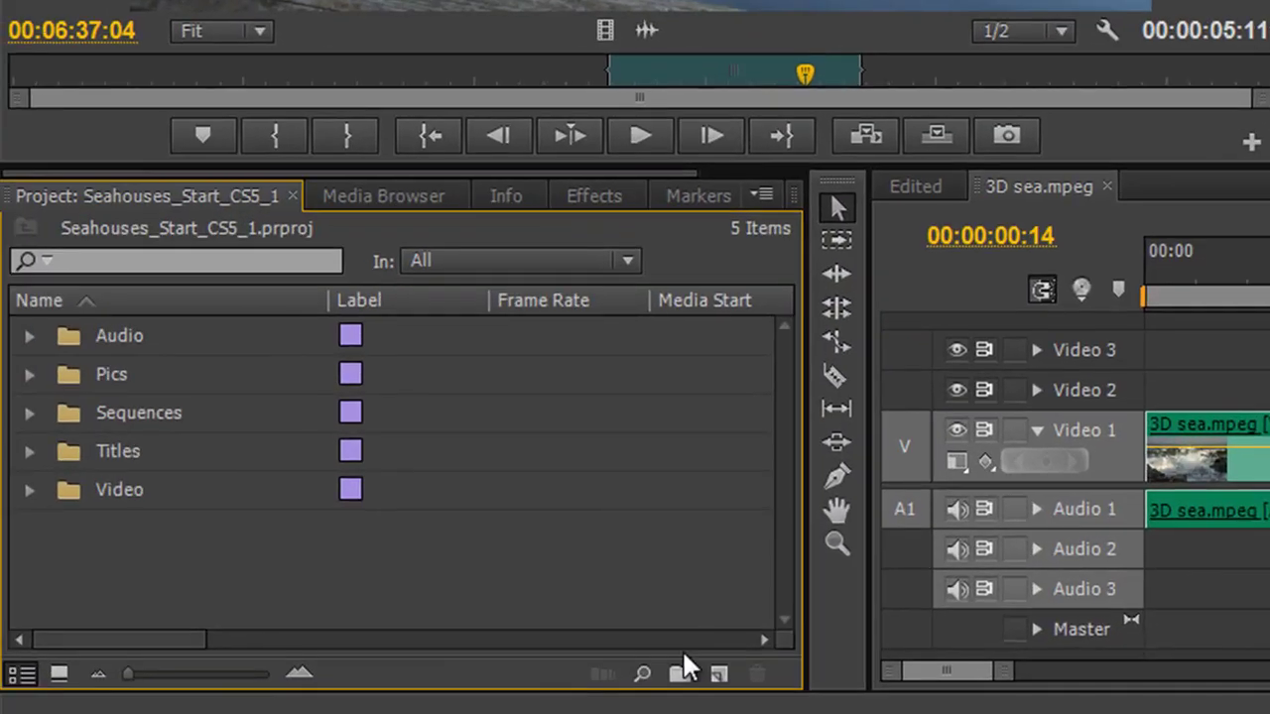
Start a new offline file at 1440 x 1080, 25.00fps, HD Anamorphic 1080 (1.333), with a 48000 Hz sample rate
click(719, 673)
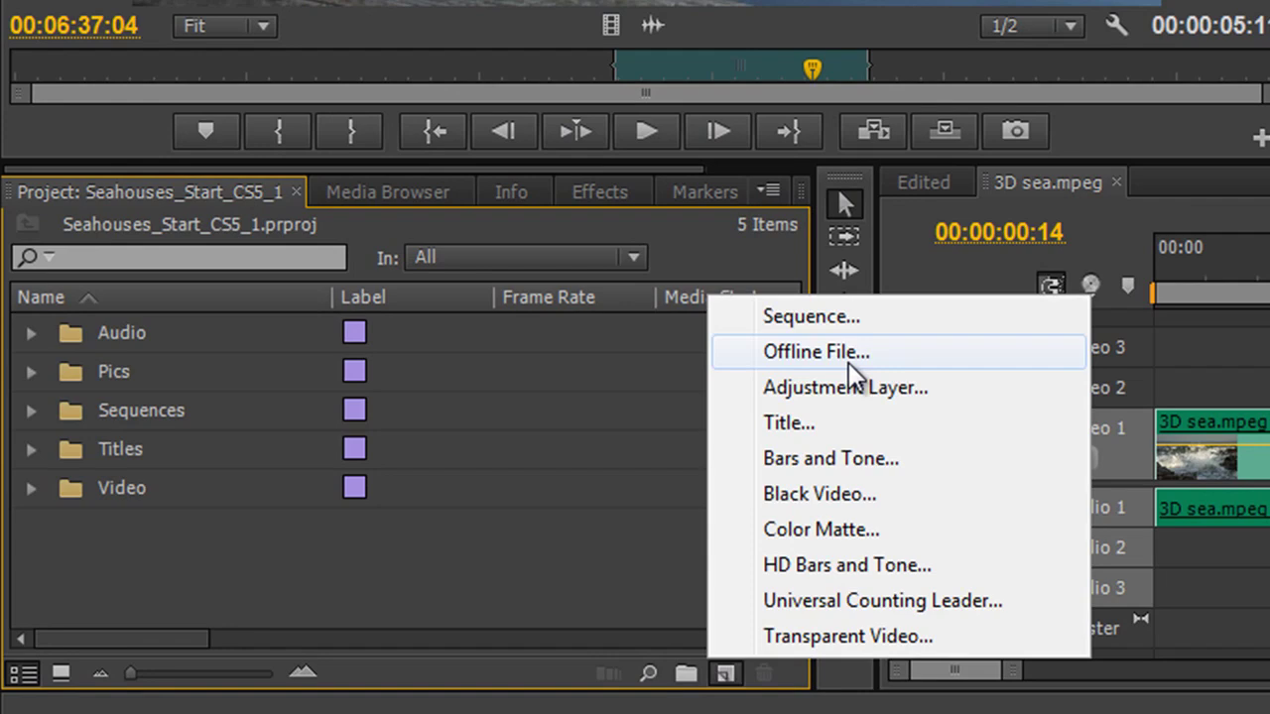
click(848, 362)
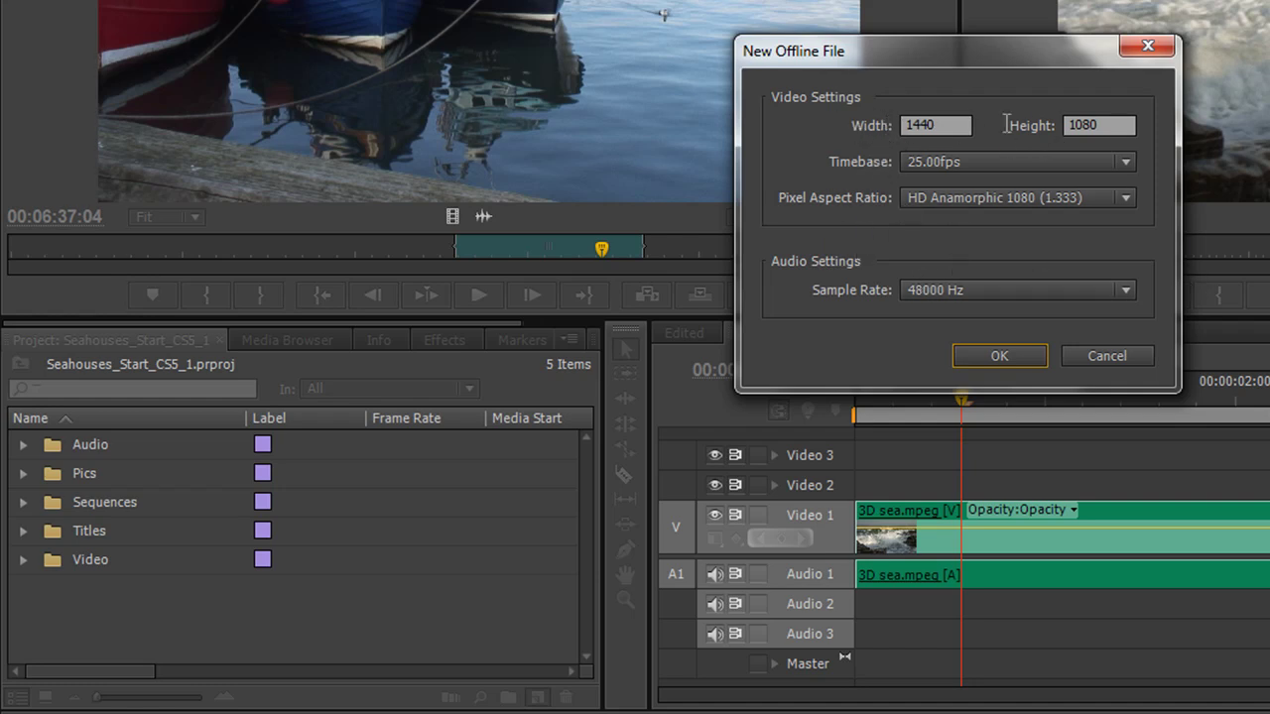
click(999, 355)
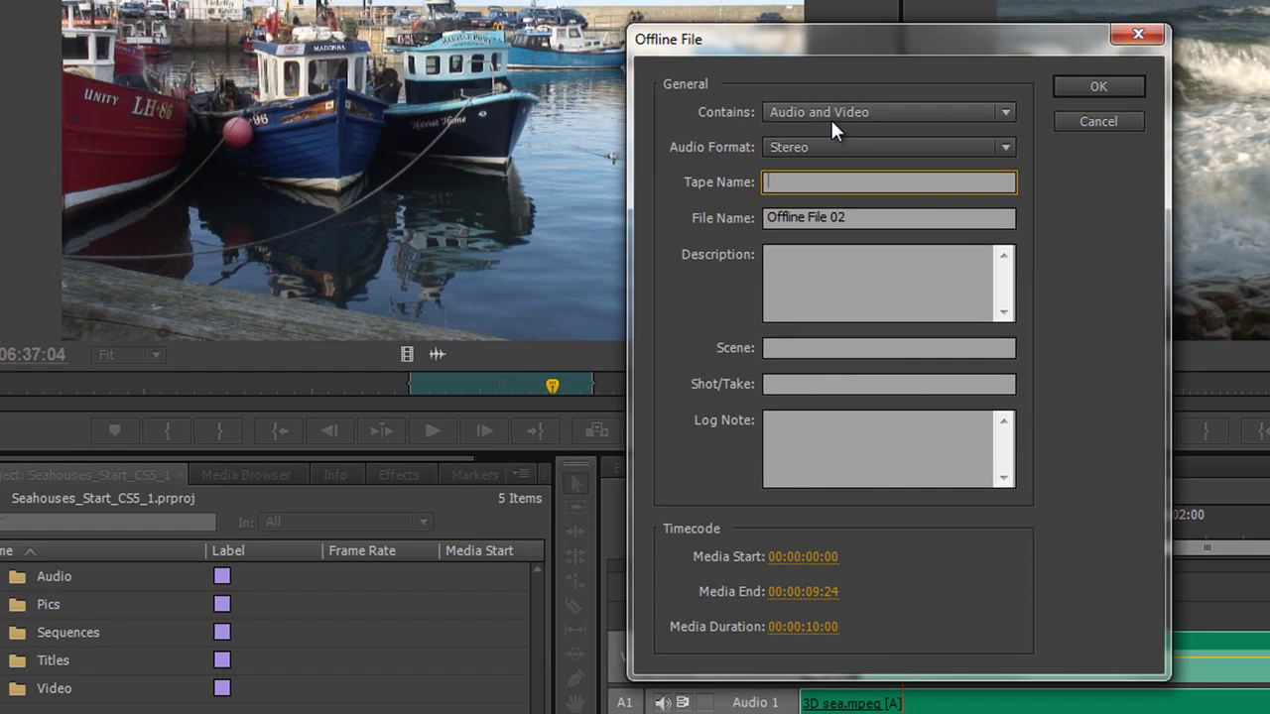
Create the offline file with stereo audio and video, the file name "Offline file" and the description "oefjbosjdbv"
click(830, 145)
click(829, 145)
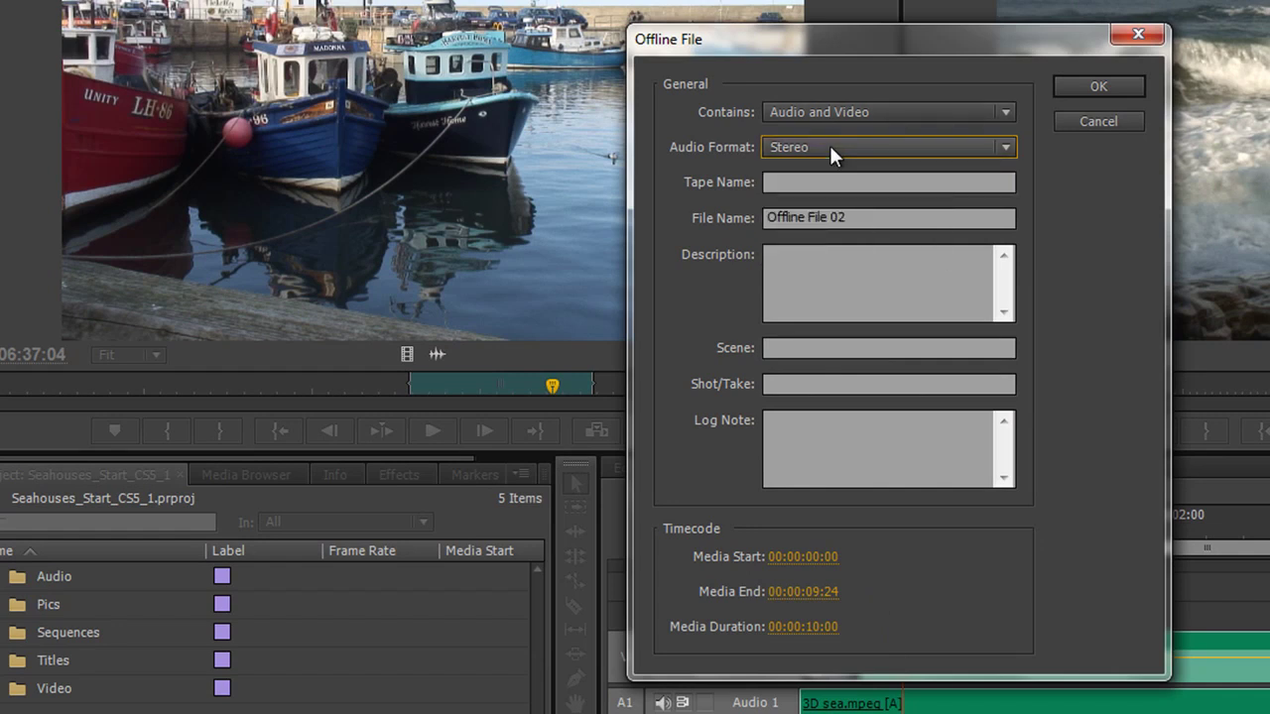
click(805, 184)
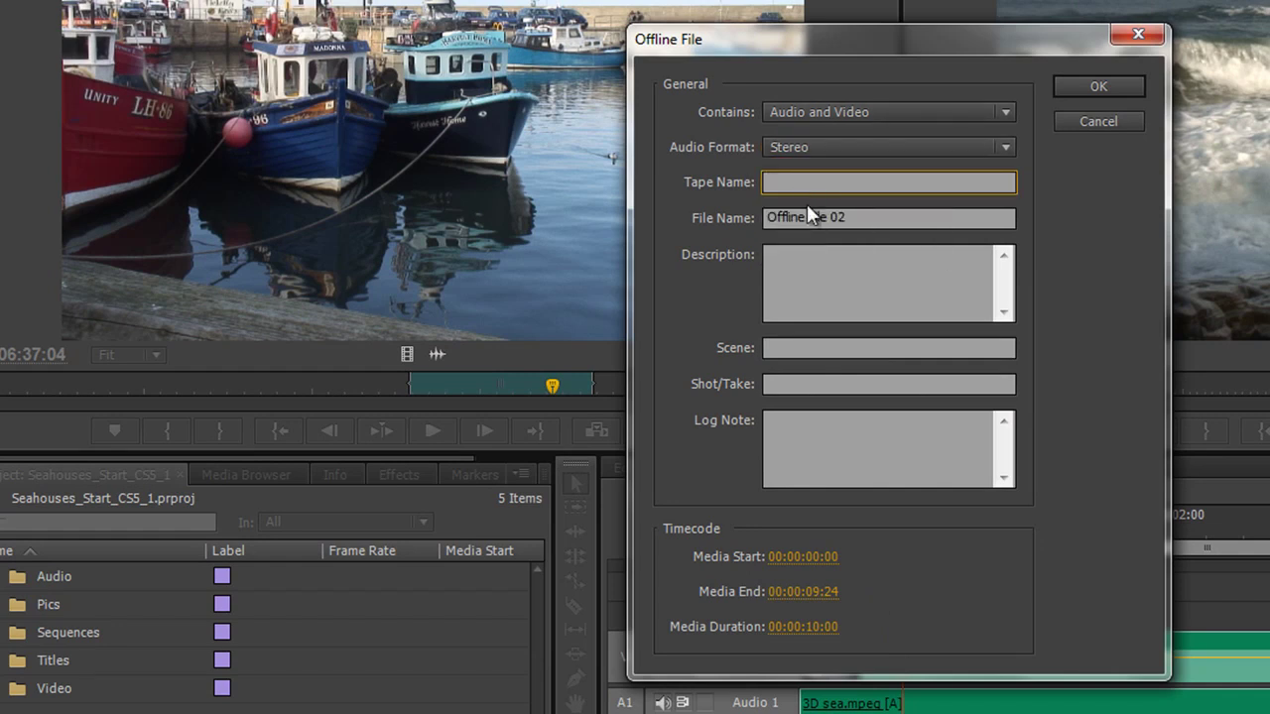
click(864, 216)
text(Offline file)
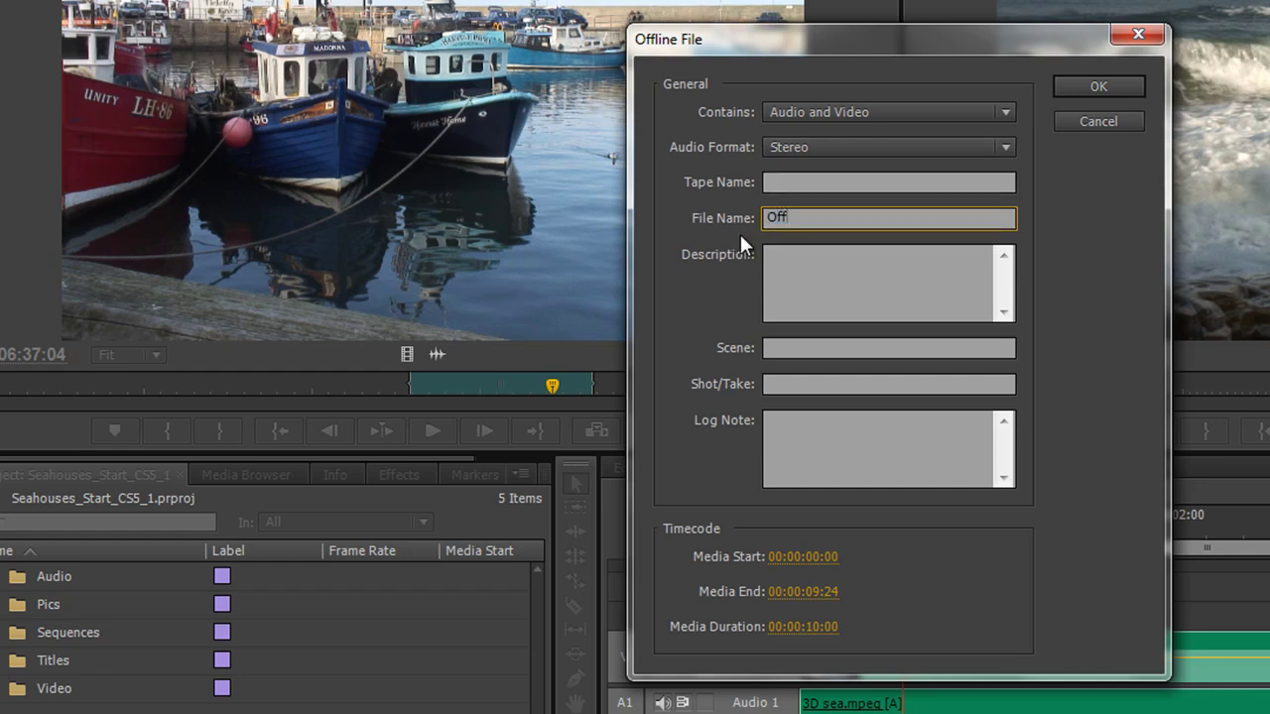
click(856, 278)
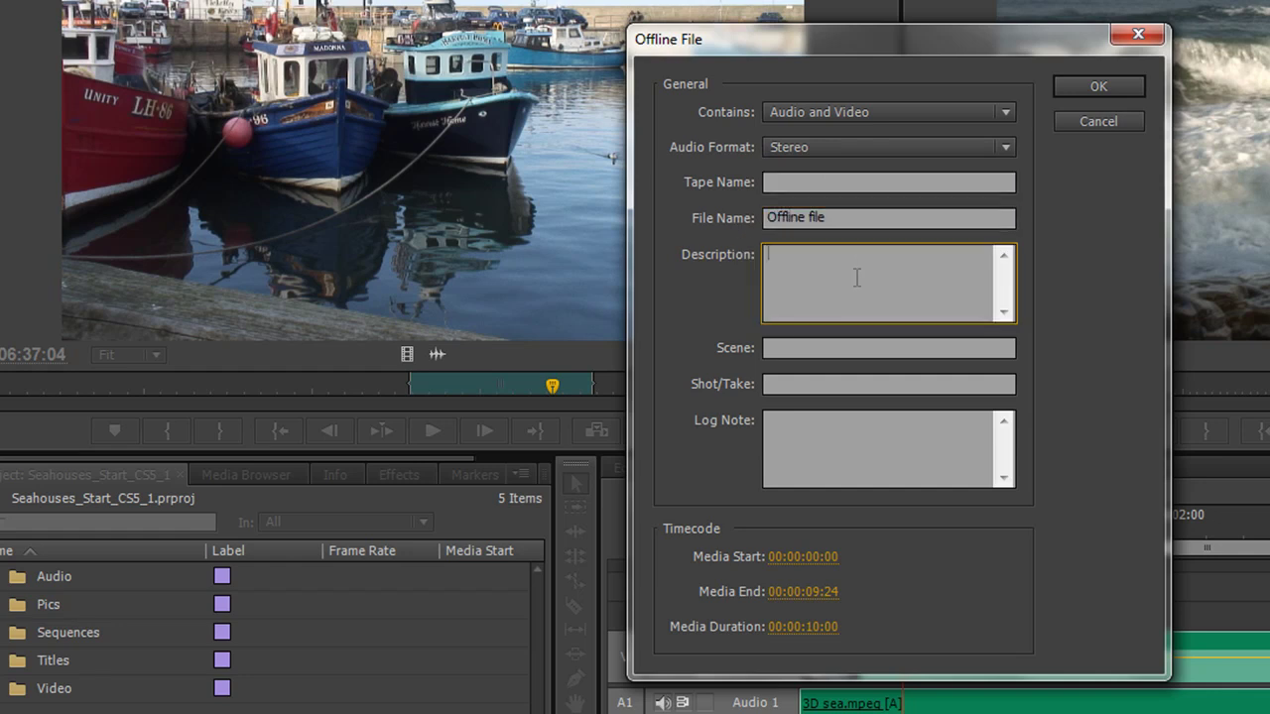
text(oefjbosjdbv)
click(834, 347)
click(811, 386)
click(816, 426)
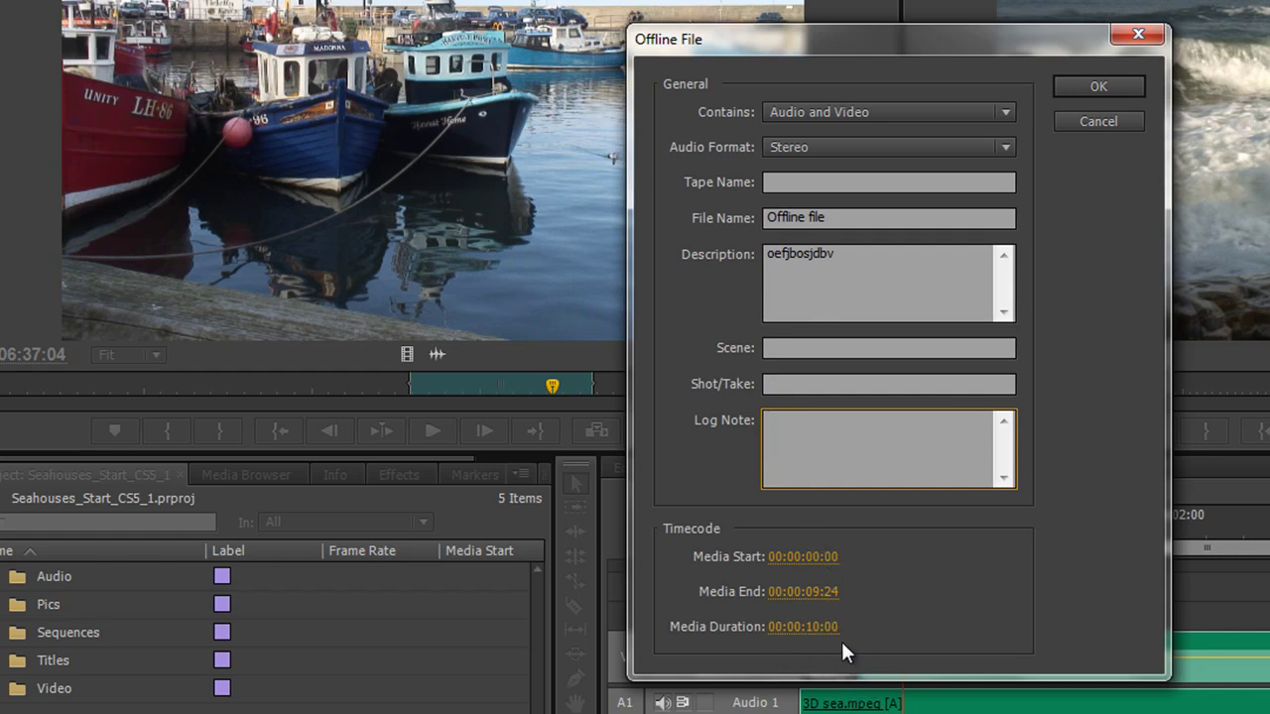
click(1105, 85)
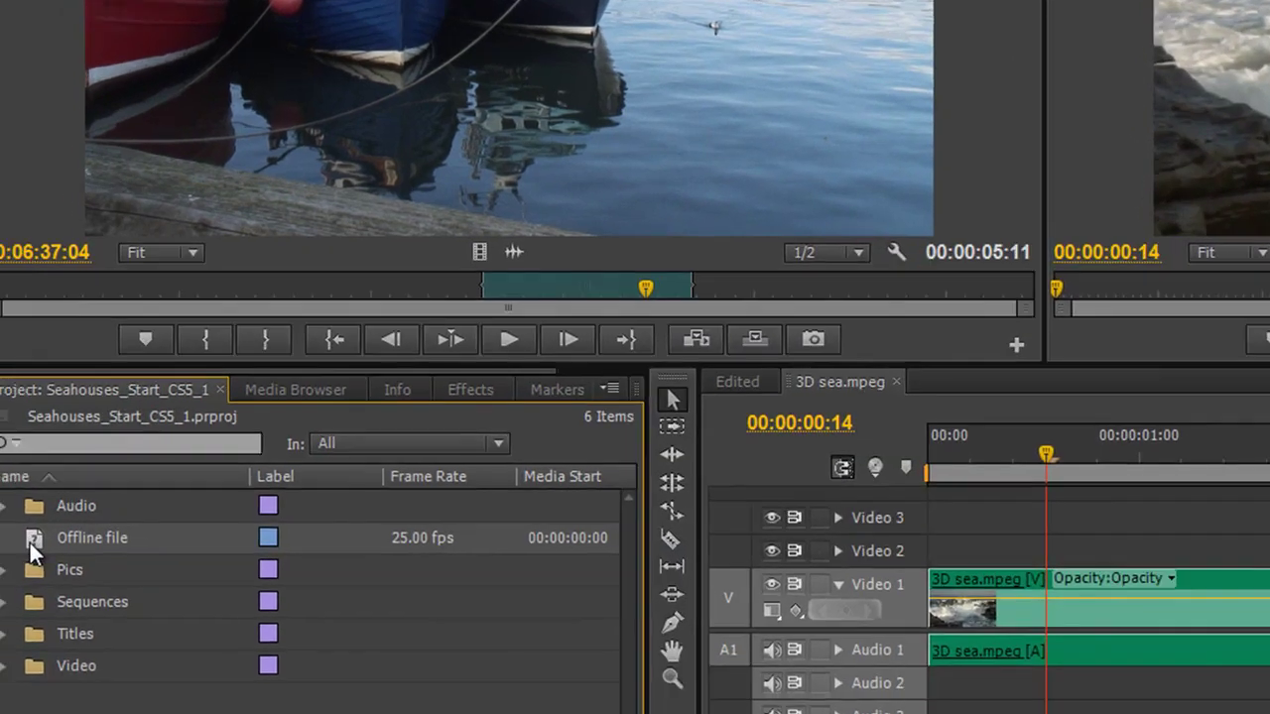
Examine the offline file's frame rate, durations, video and audio info and description in the enlarged project list
mouse_move(12, 614)
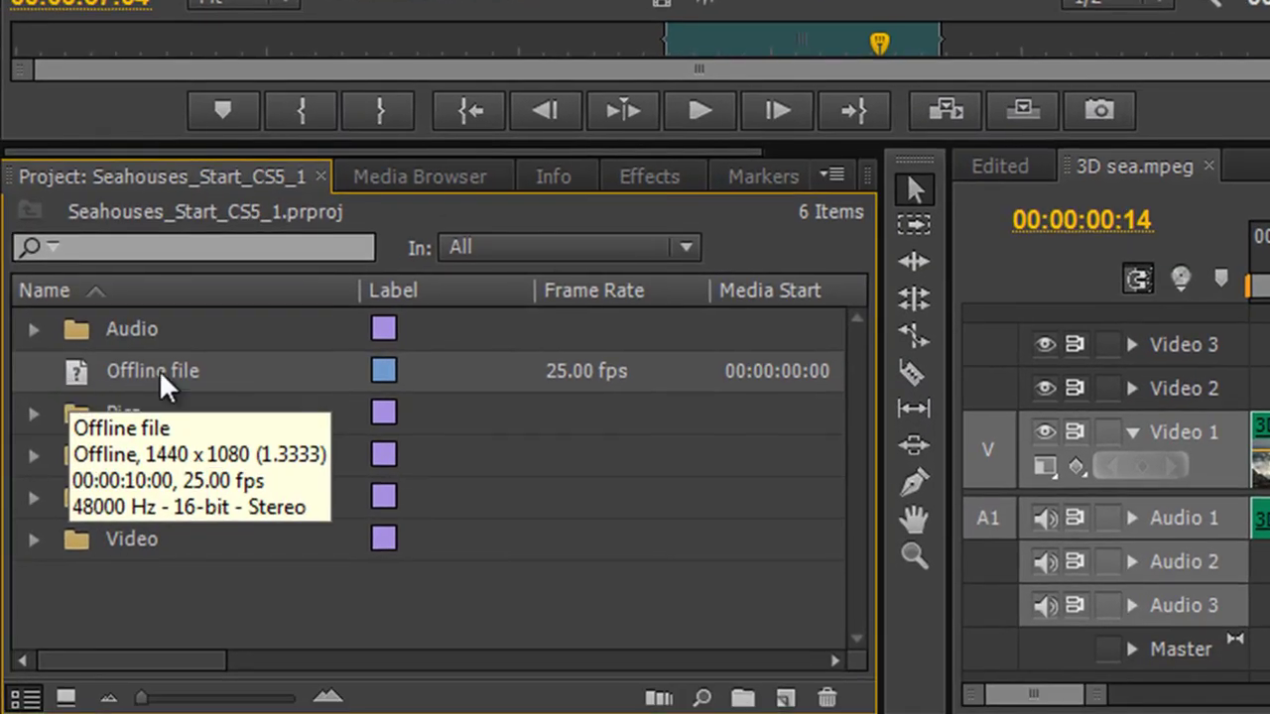
key(grave)
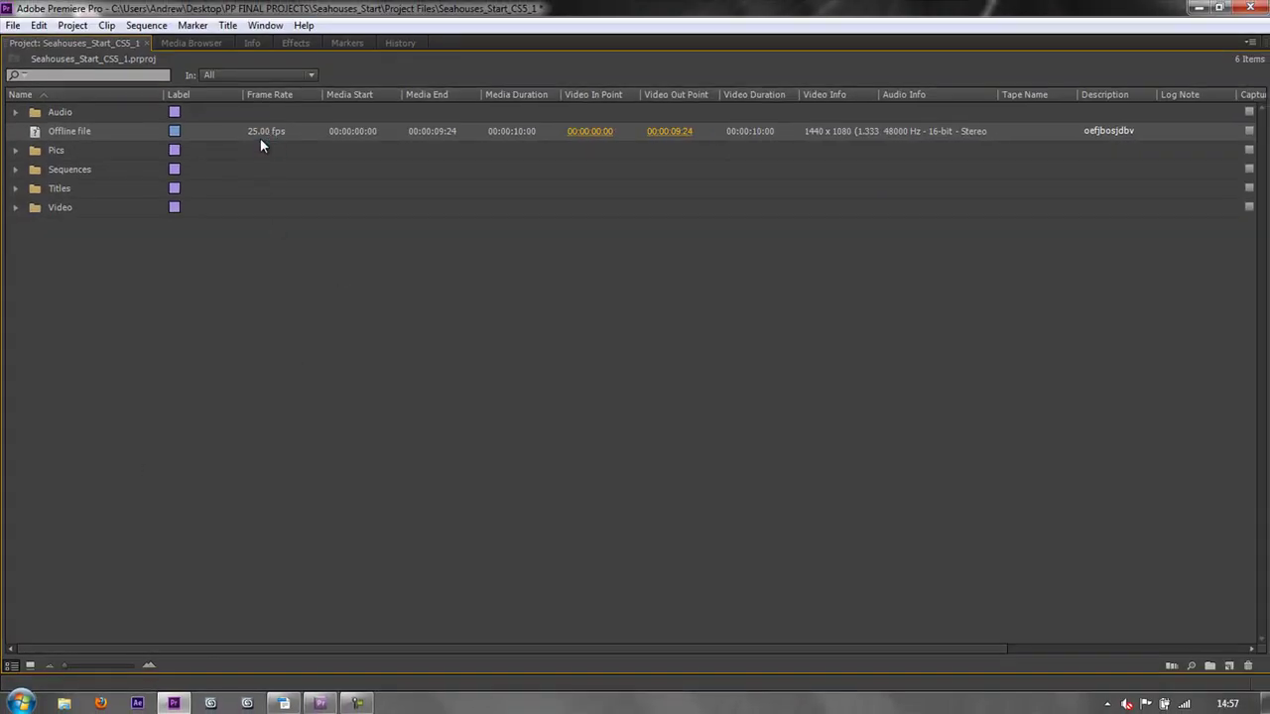
mouse_move(262, 146)
mouse_move(753, 140)
key(grave)
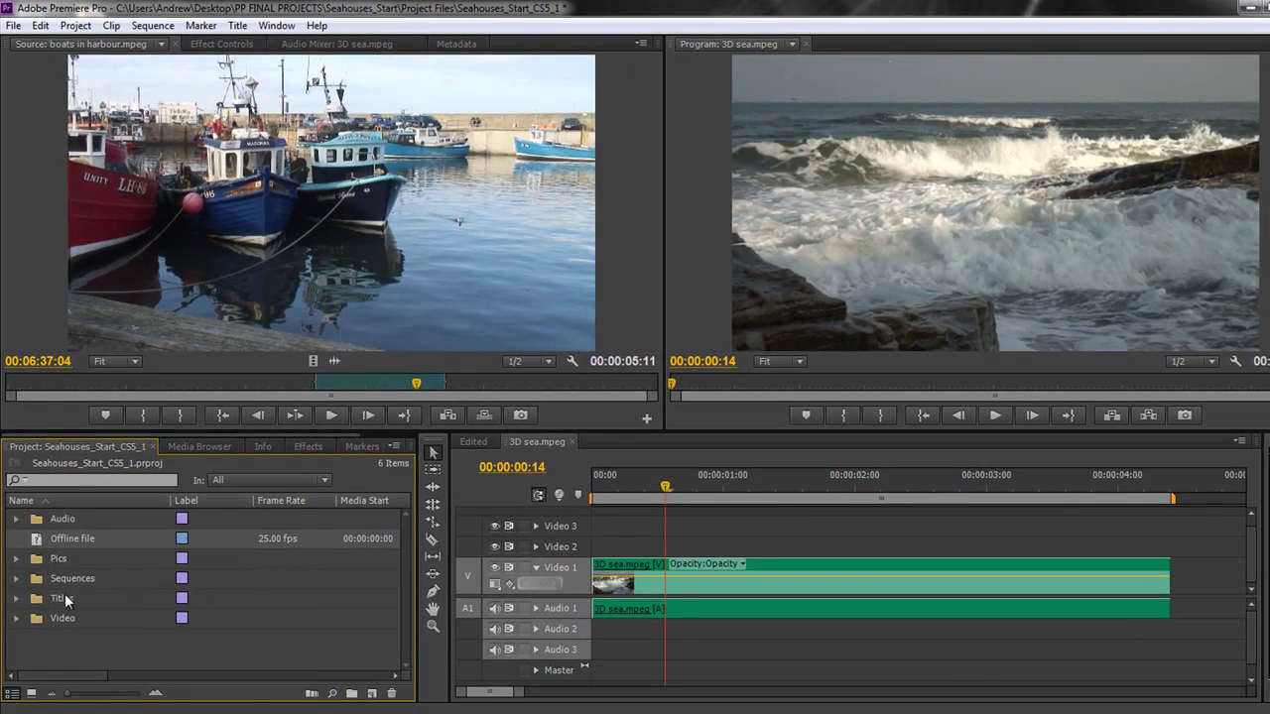
Place the offline file on Video 2 above 3D sea.mpeg, start it at 00:00:00:14, and move the playhead to 00:00:00:13
drag(79, 539, 599, 562)
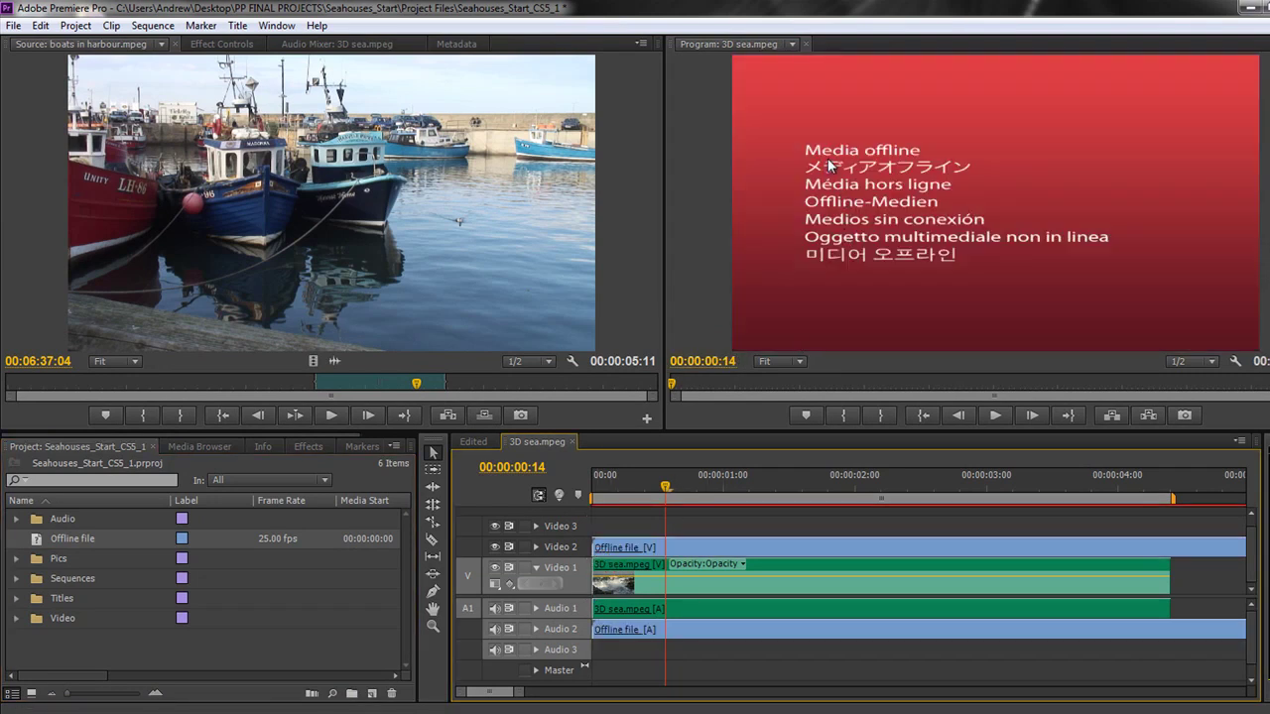
drag(814, 546, 890, 543)
mouse_move(666, 486)
mouse_down()
mouse_move(688, 491)
mouse_move(660, 487)
mouse_up()
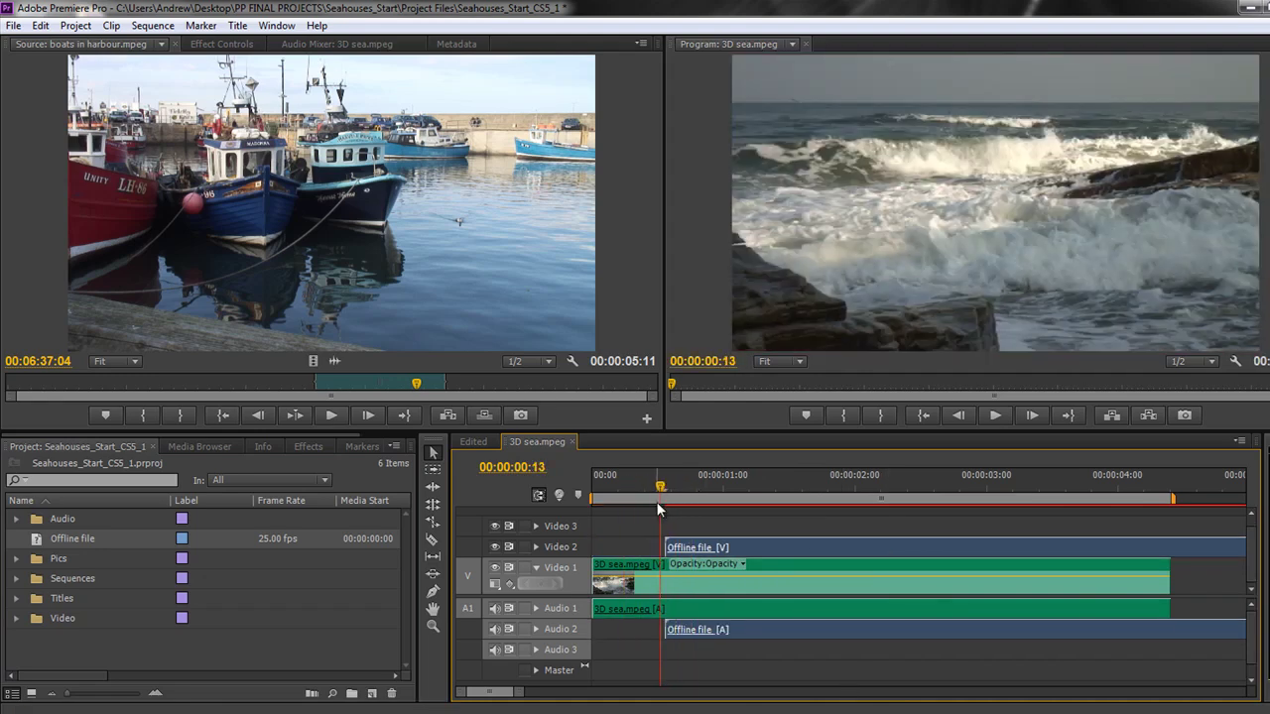
drag(519, 692, 641, 705)
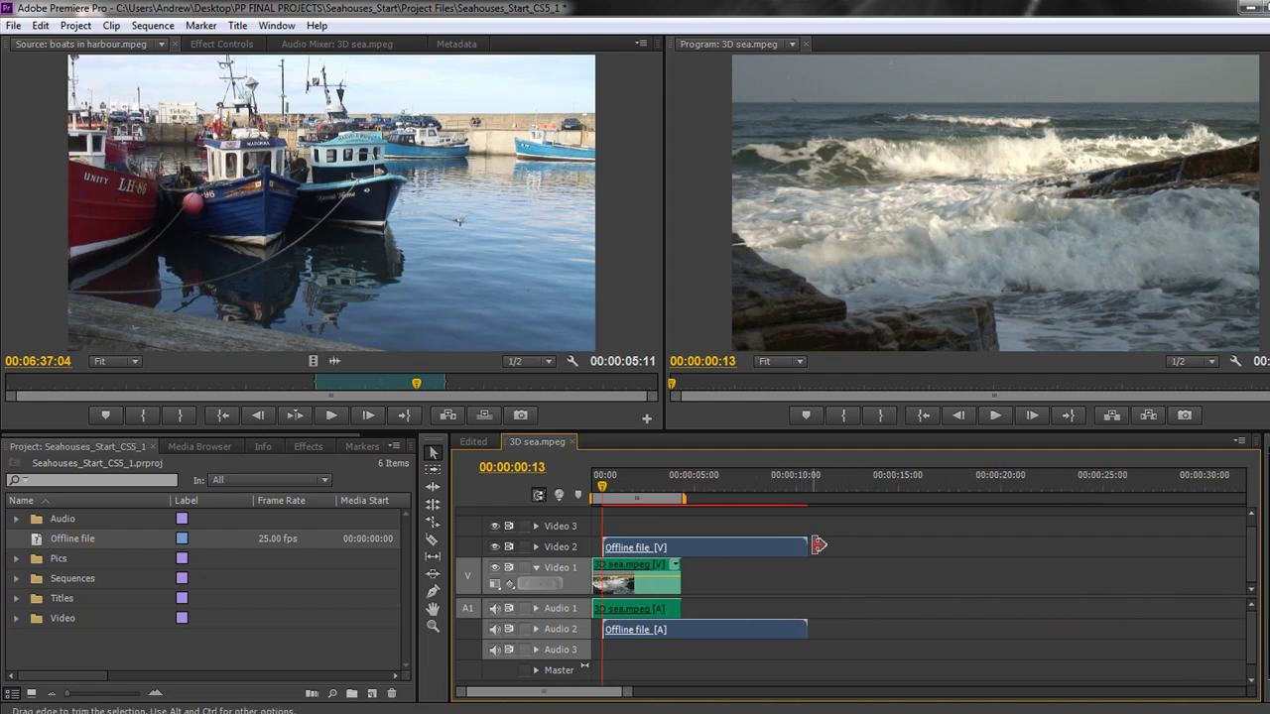
Try to extend the end of the Offline file clip on Video 2, and link the placeholder to the "dog past camera" media
mouse_move(812, 546)
mouse_down()
mouse_move(691, 547)
mouse_move(818, 547)
mouse_up()
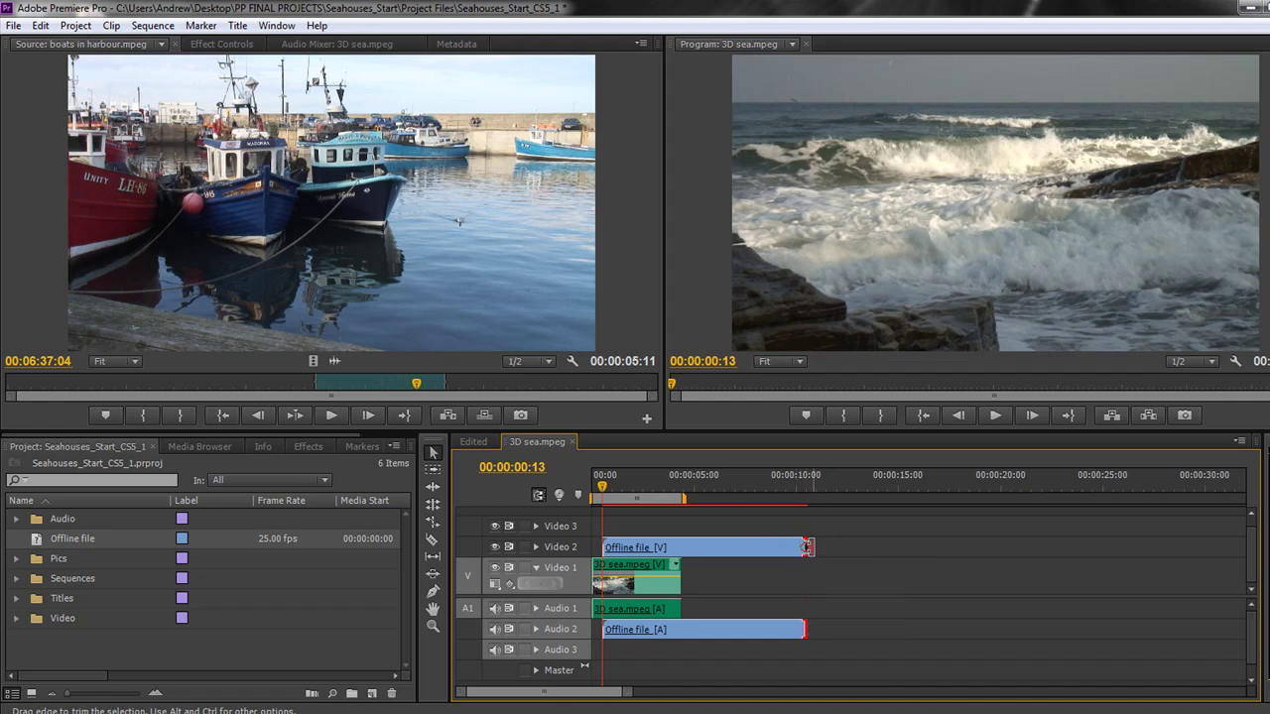
drag(804, 548, 825, 543)
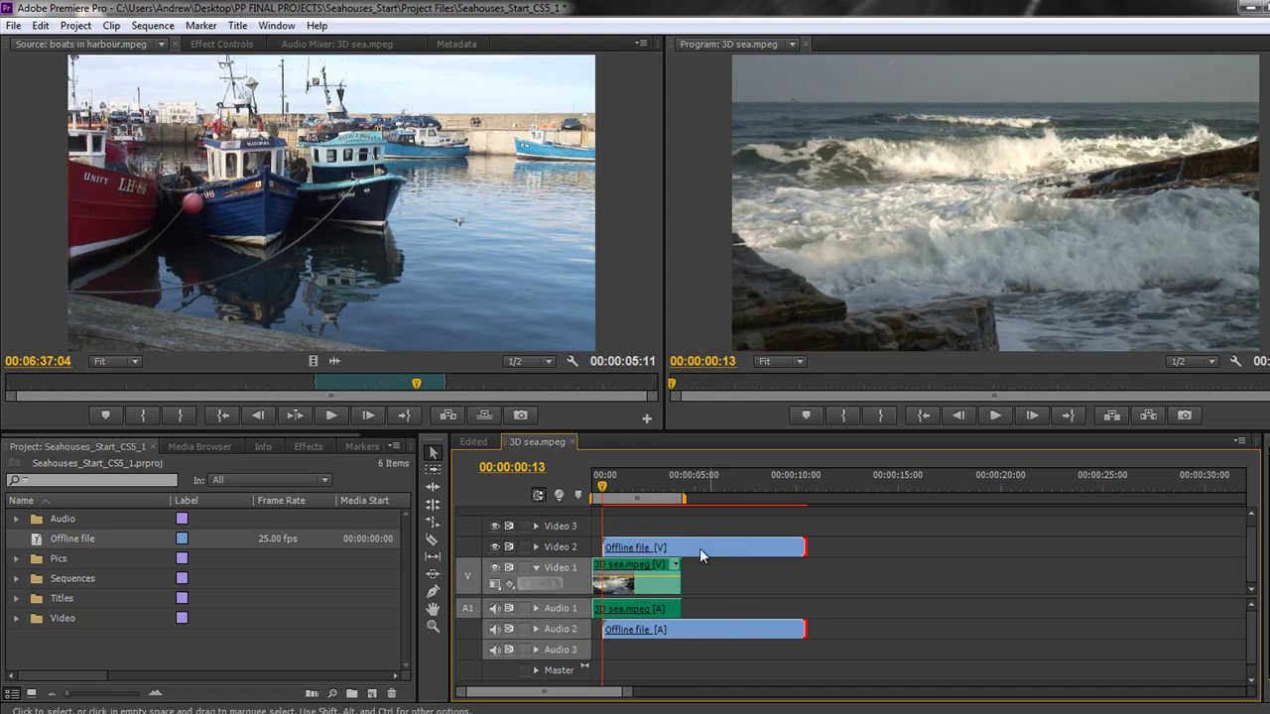
right_click(67, 539)
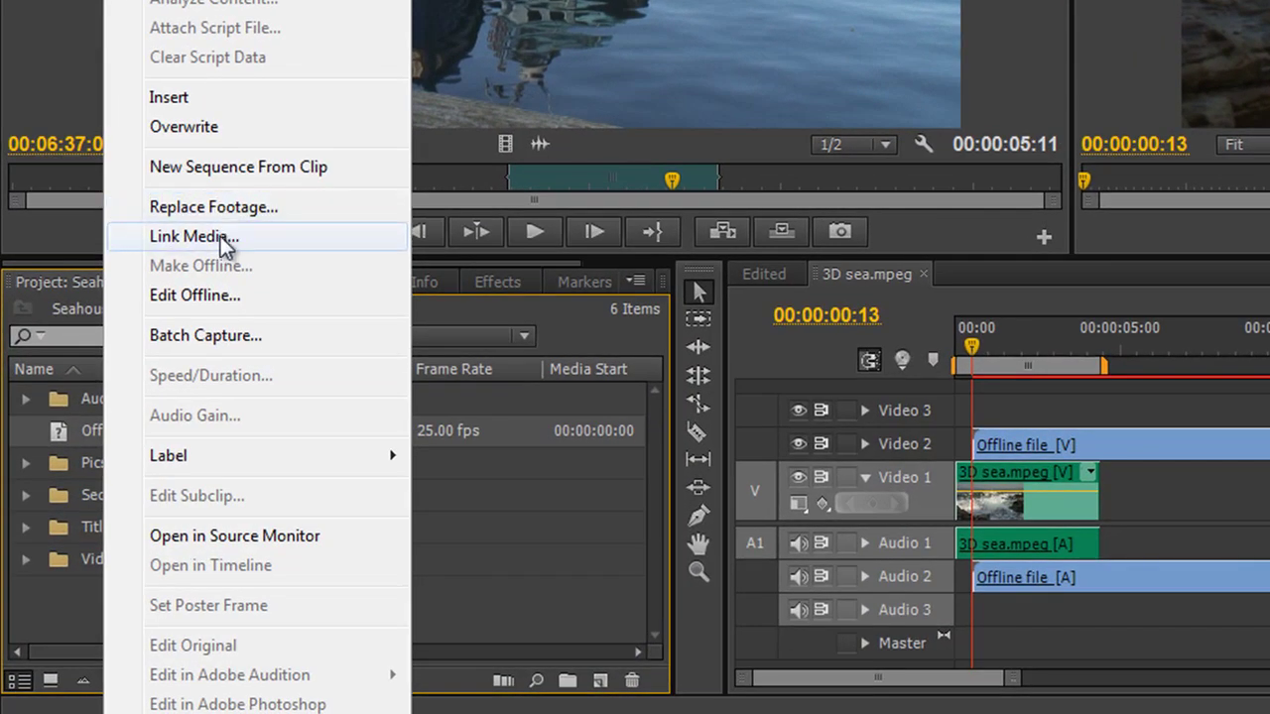
click(227, 234)
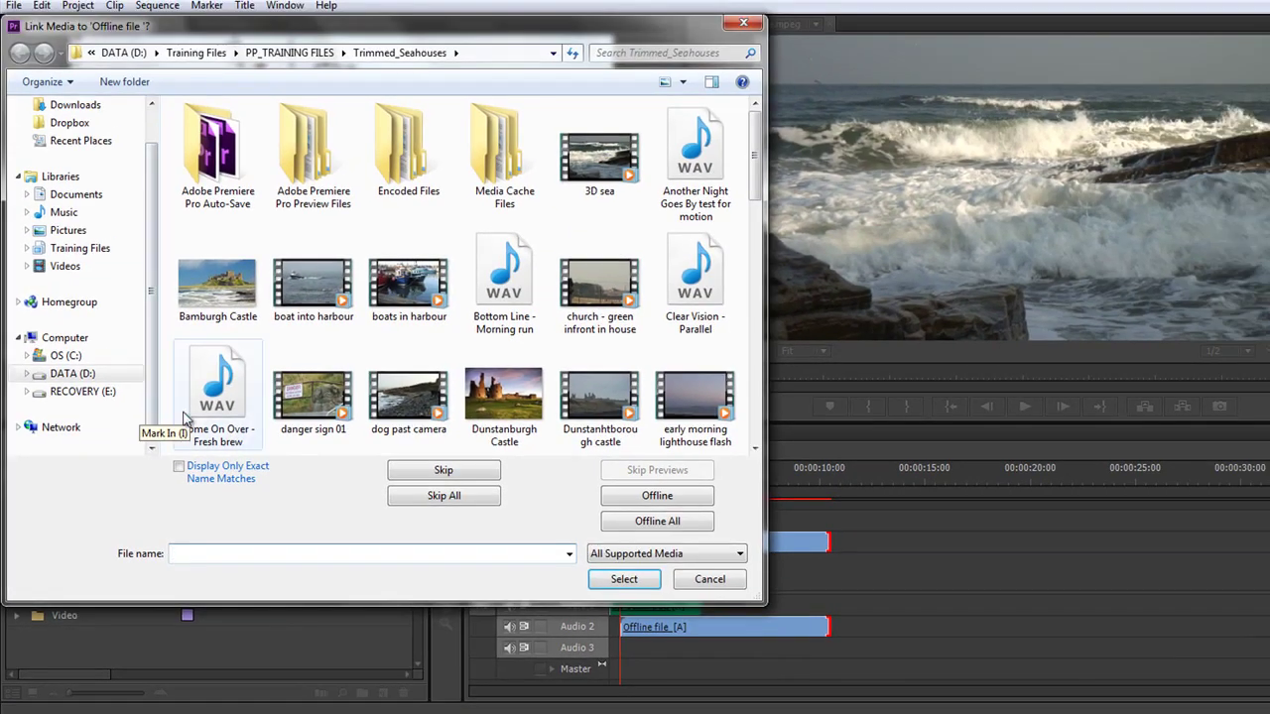
double_click(387, 411)
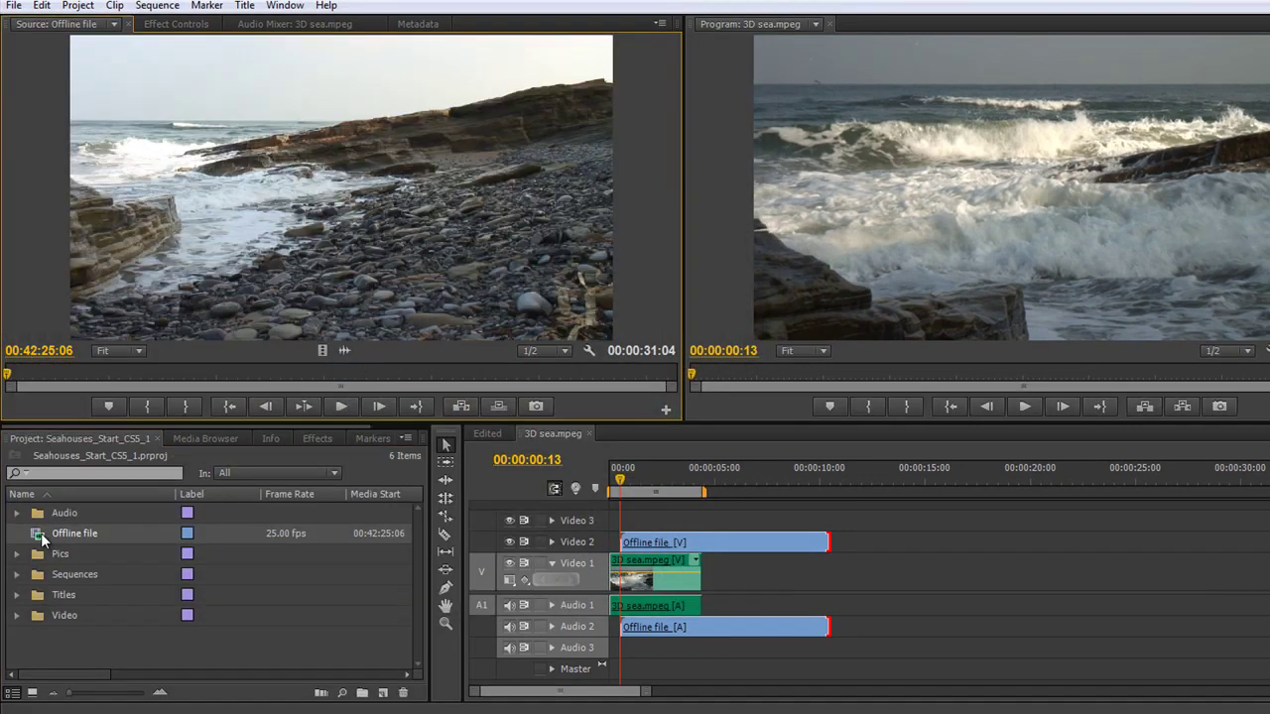
drag(623, 481, 622, 576)
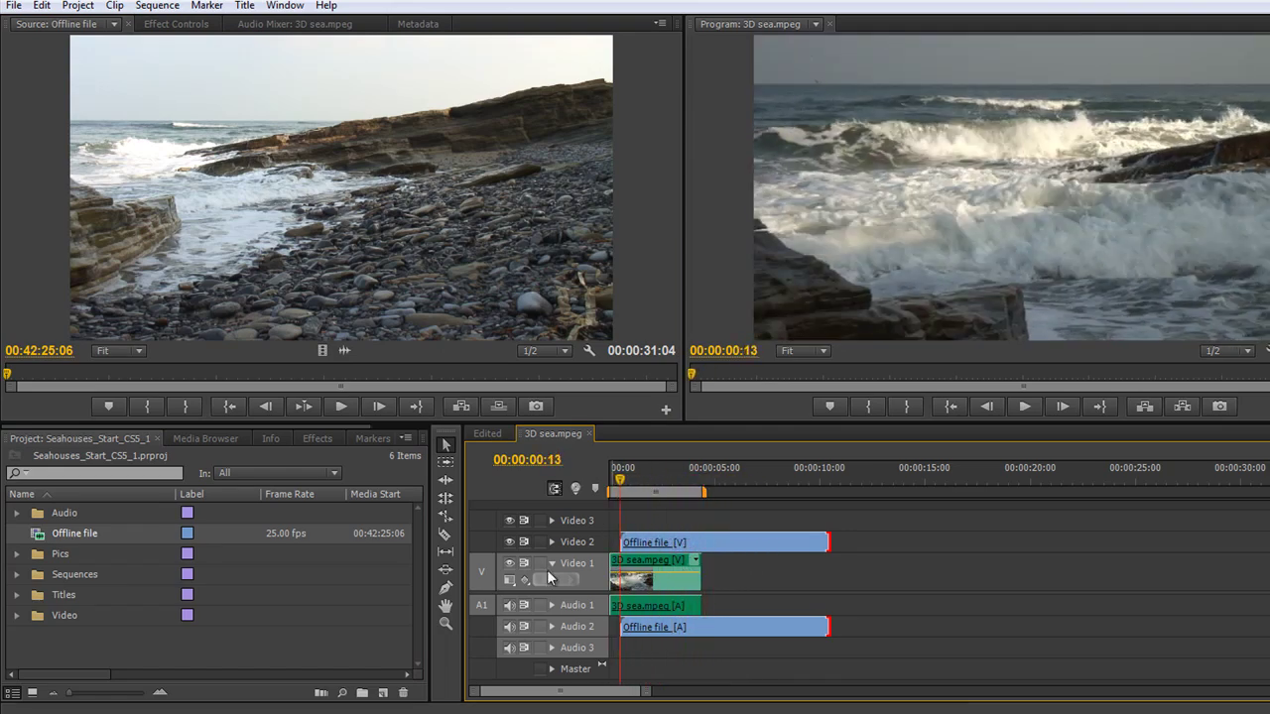
right_click(43, 533)
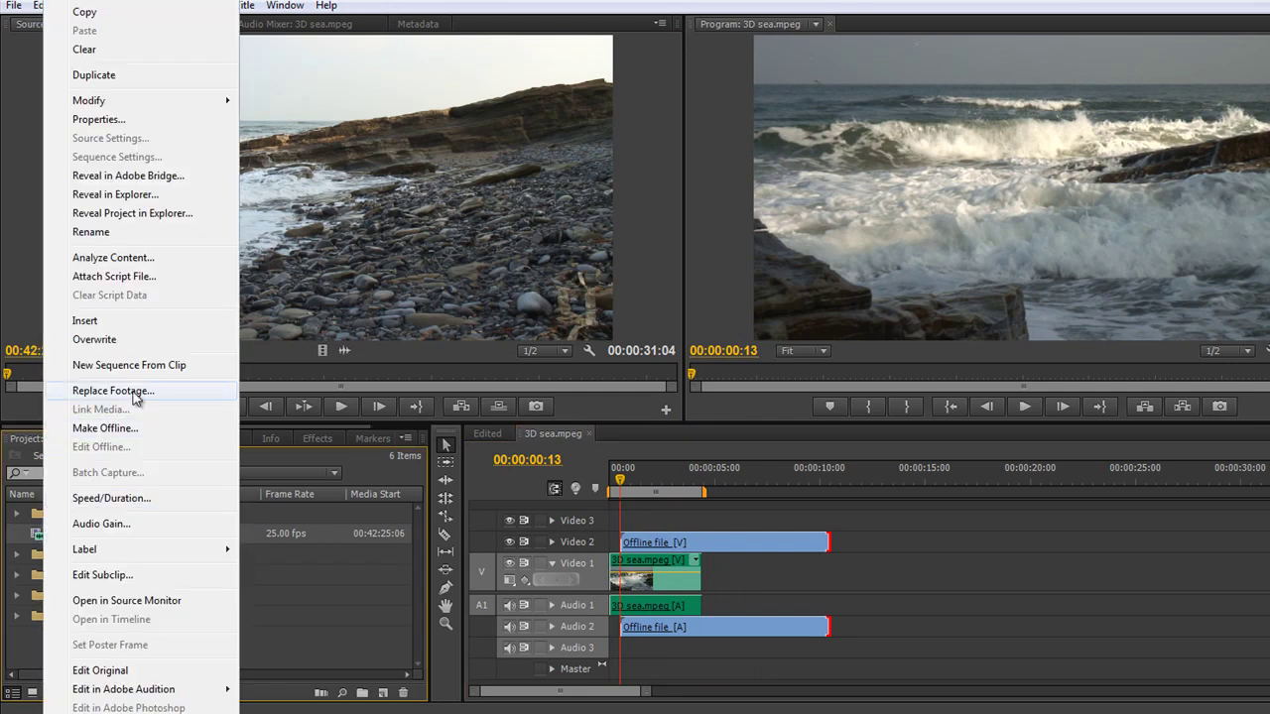
click(289, 571)
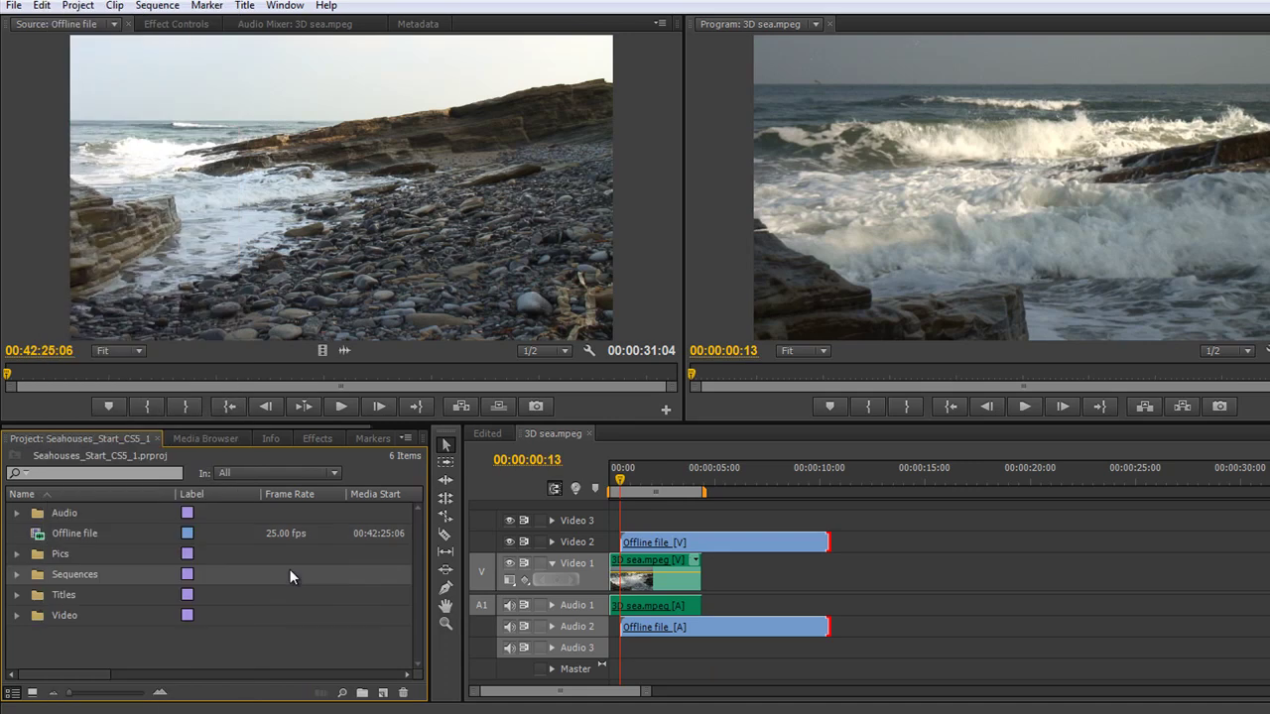
Delete the Offline file from the project together with its clip references in the sequence
click(81, 535)
mouse_move(81, 535)
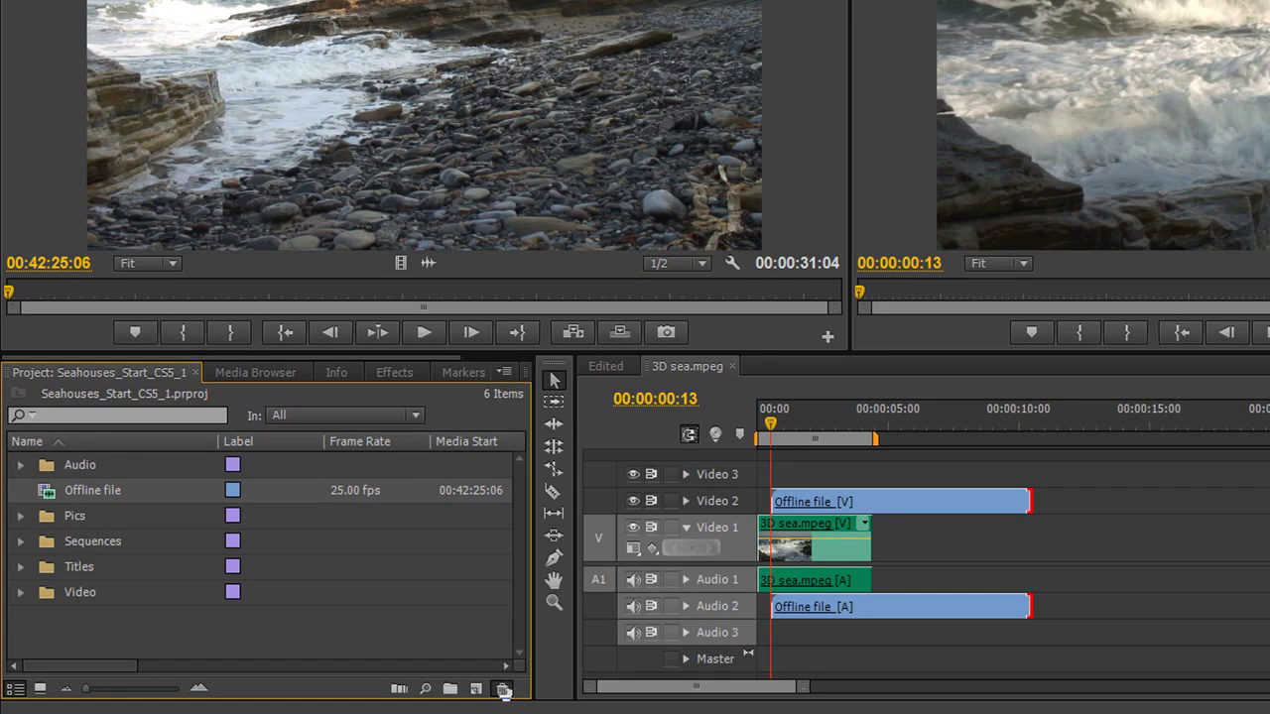
click(503, 690)
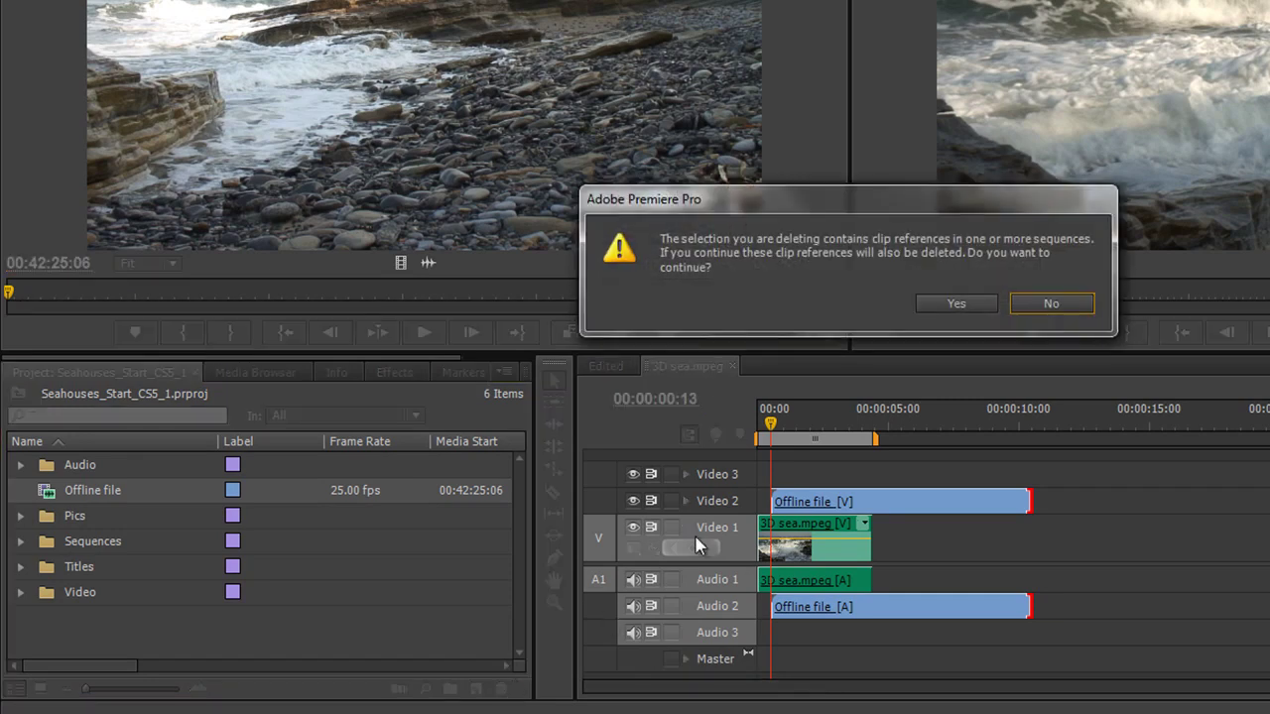
click(966, 304)
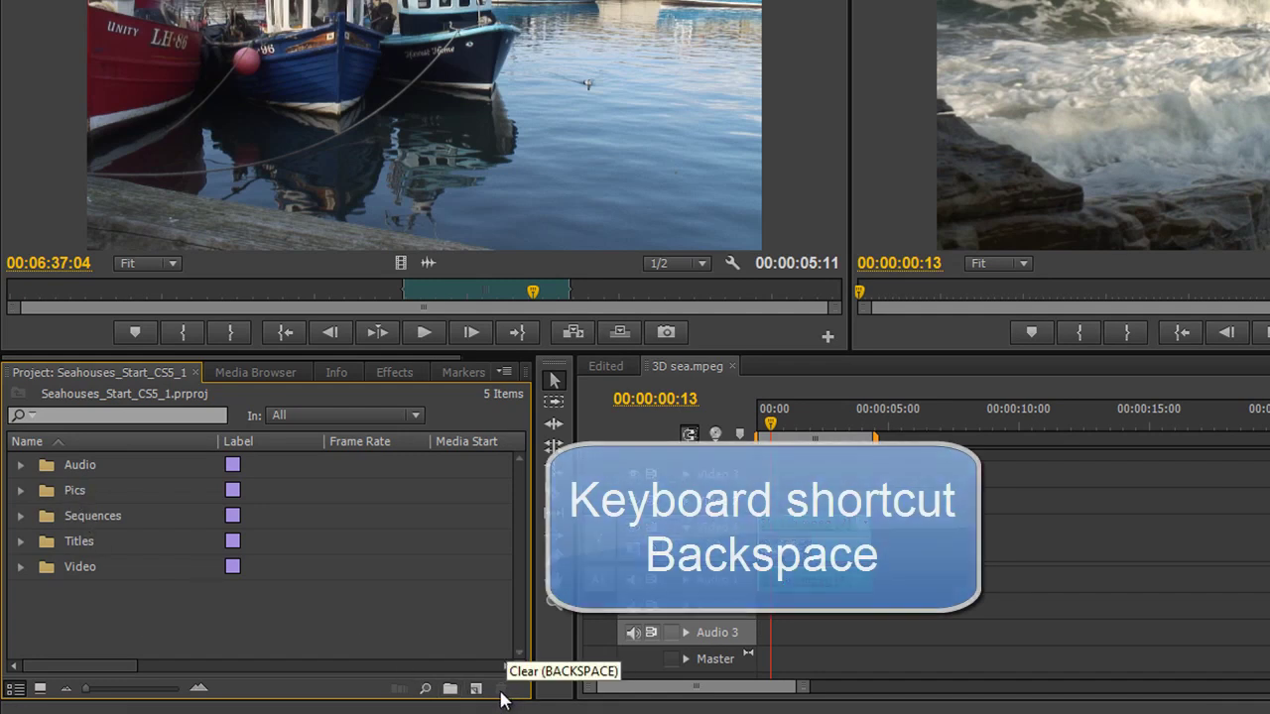
Create an adjustment layer at 1440 x 1080, 25.00fps, with pixel aspect ratio HD Anamorphic 1080 (1.333)
click(477, 692)
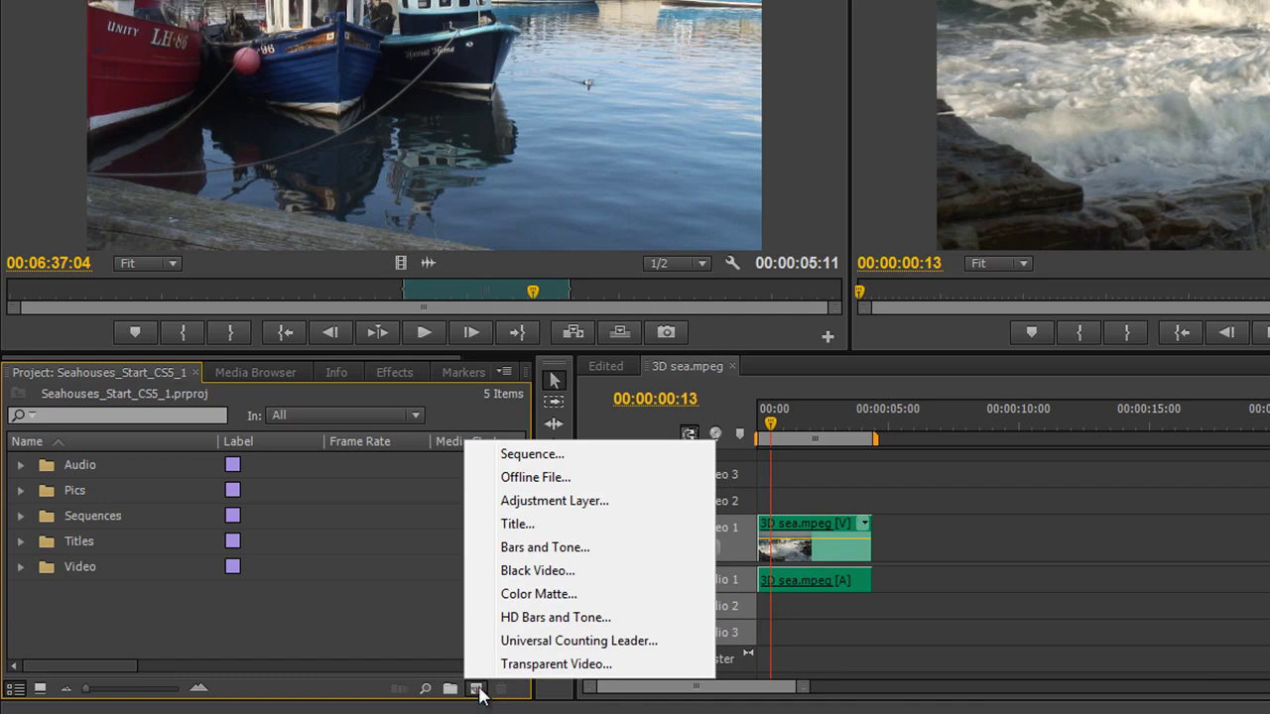
click(548, 502)
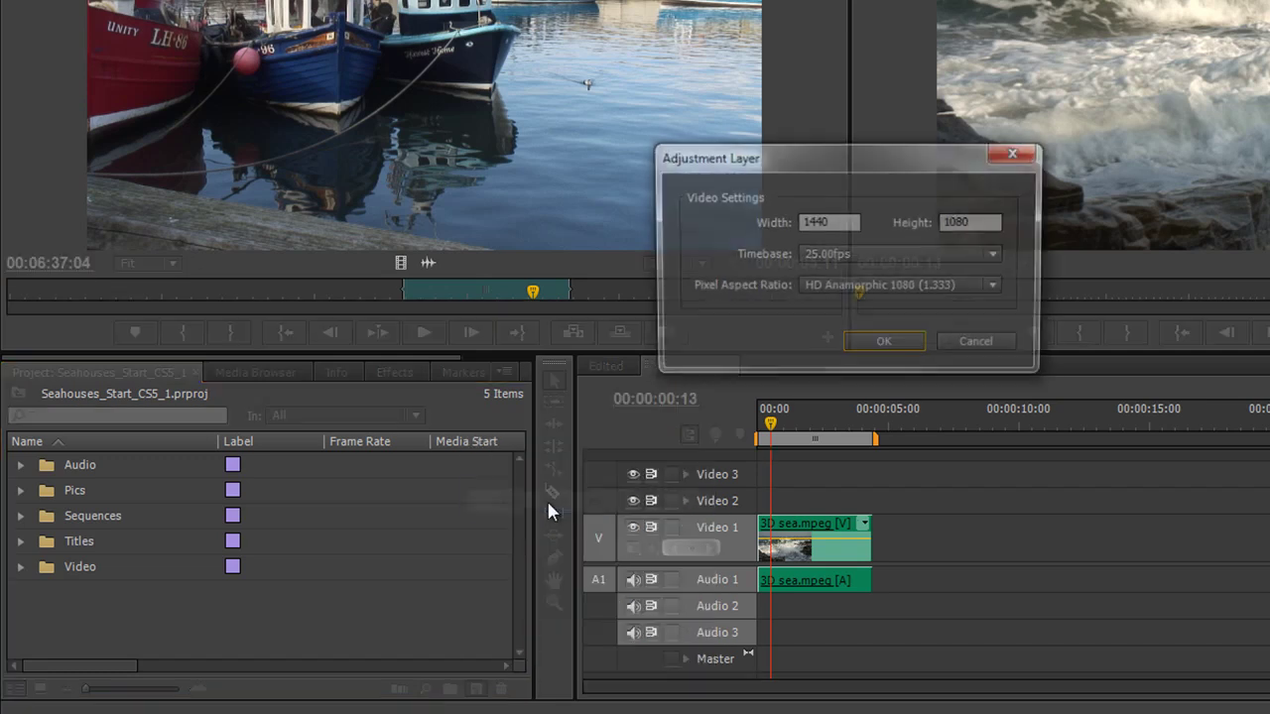
click(892, 346)
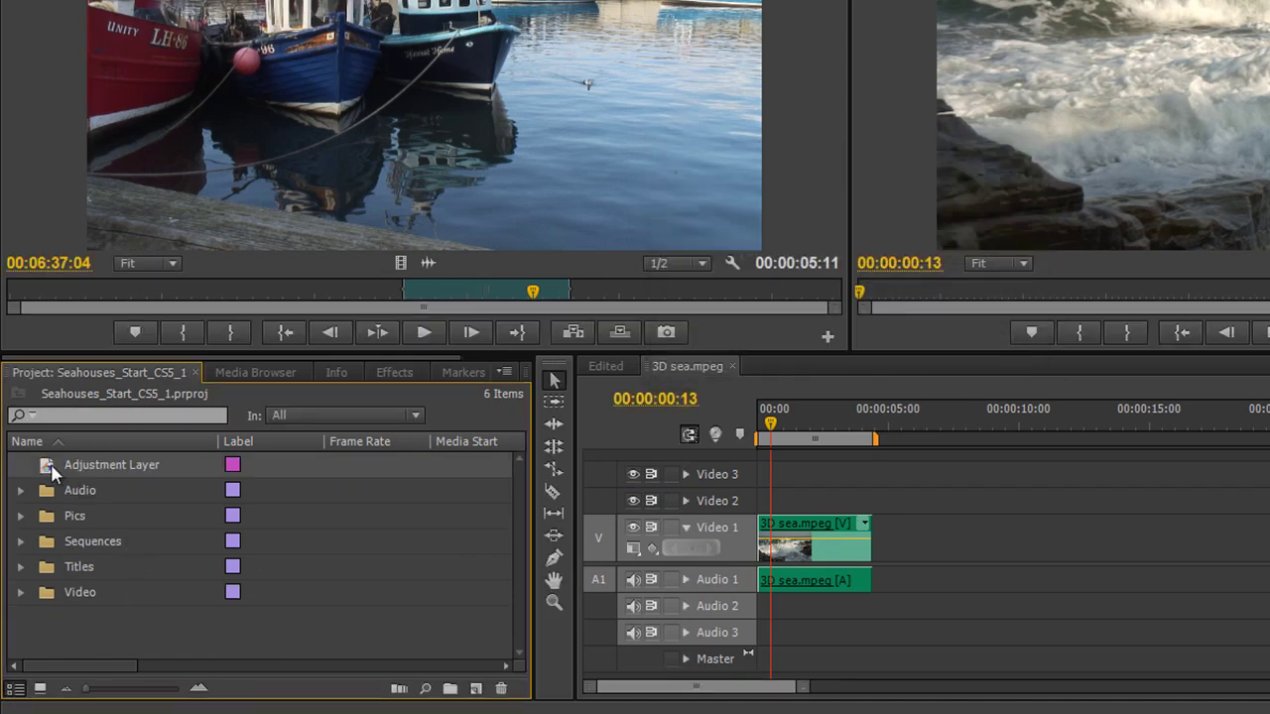
Place the adjustment layer at the start of Video 3, enlarge the timeline area, and trim the layer's end to match 3D sea.mpeg
drag(46, 466, 761, 483)
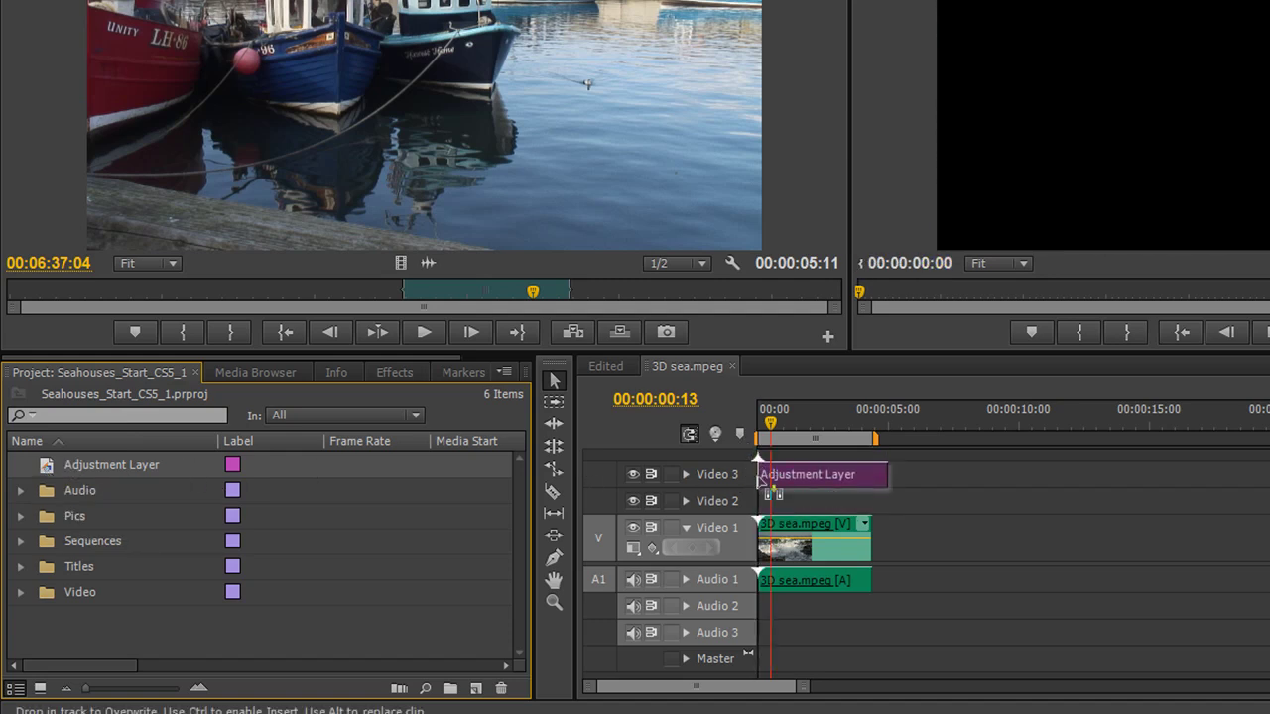
drag(761, 483, 761, 481)
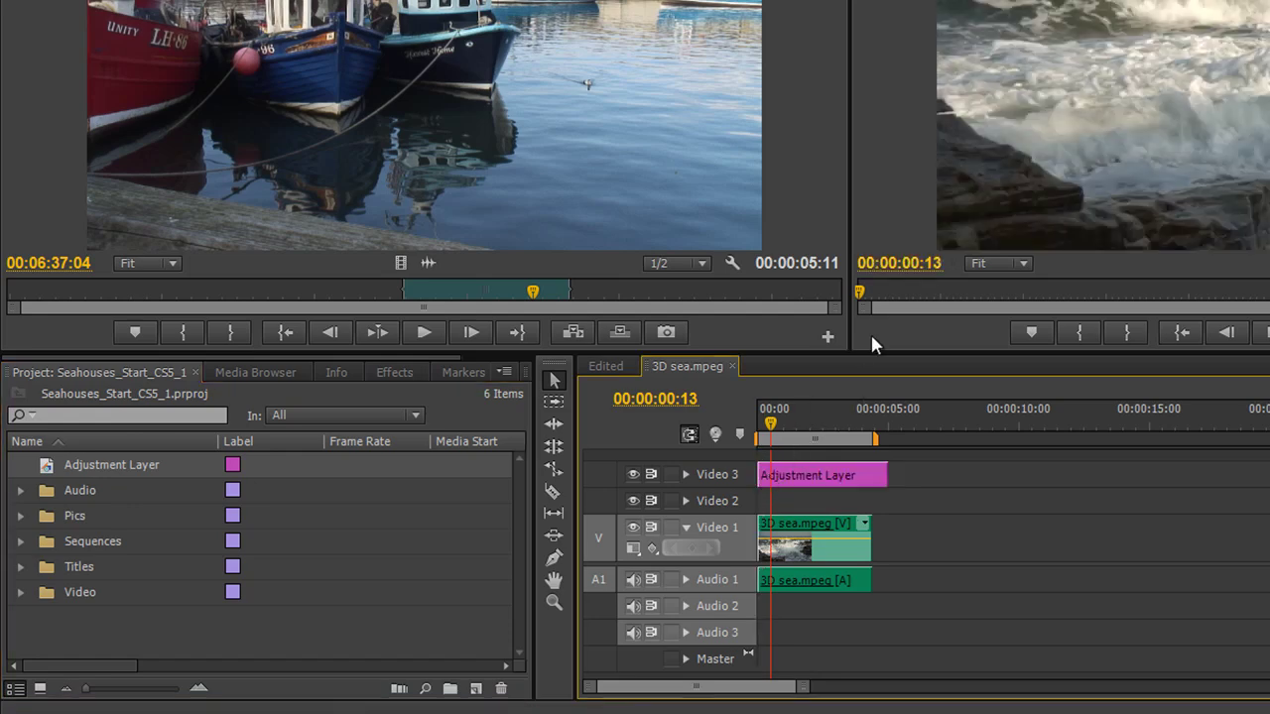
drag(865, 349, 865, 184)
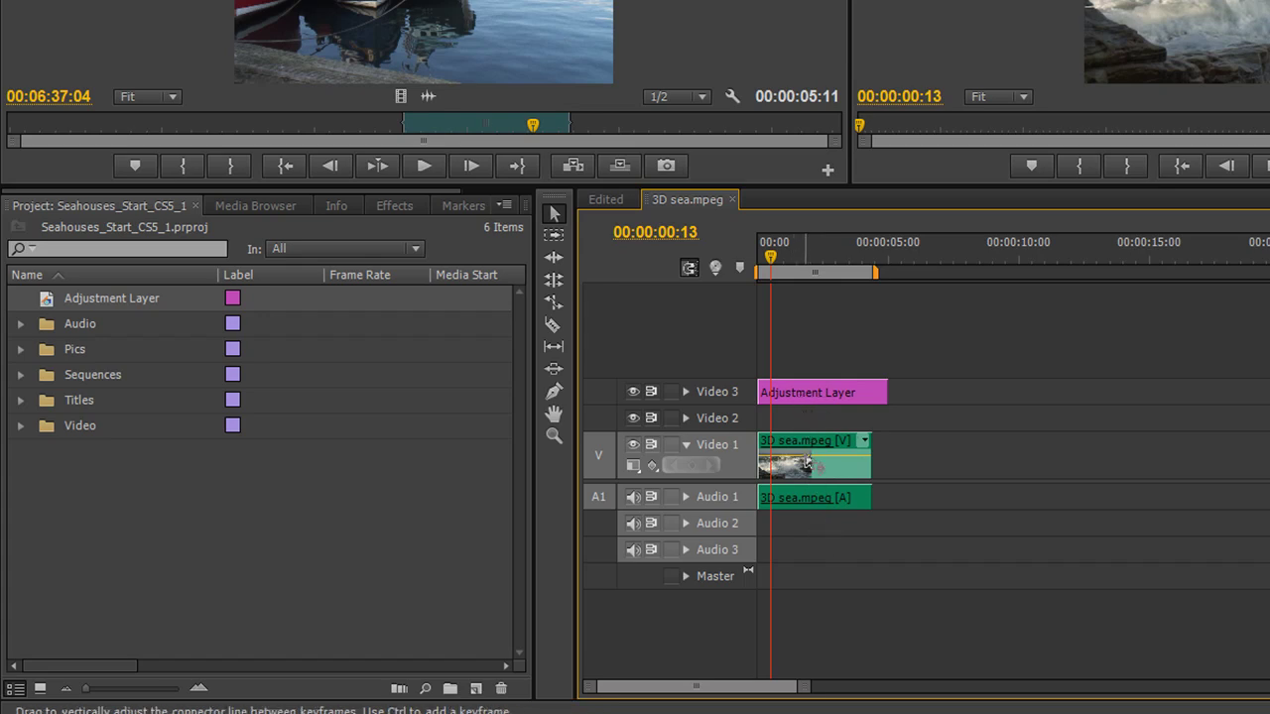
drag(899, 393, 869, 397)
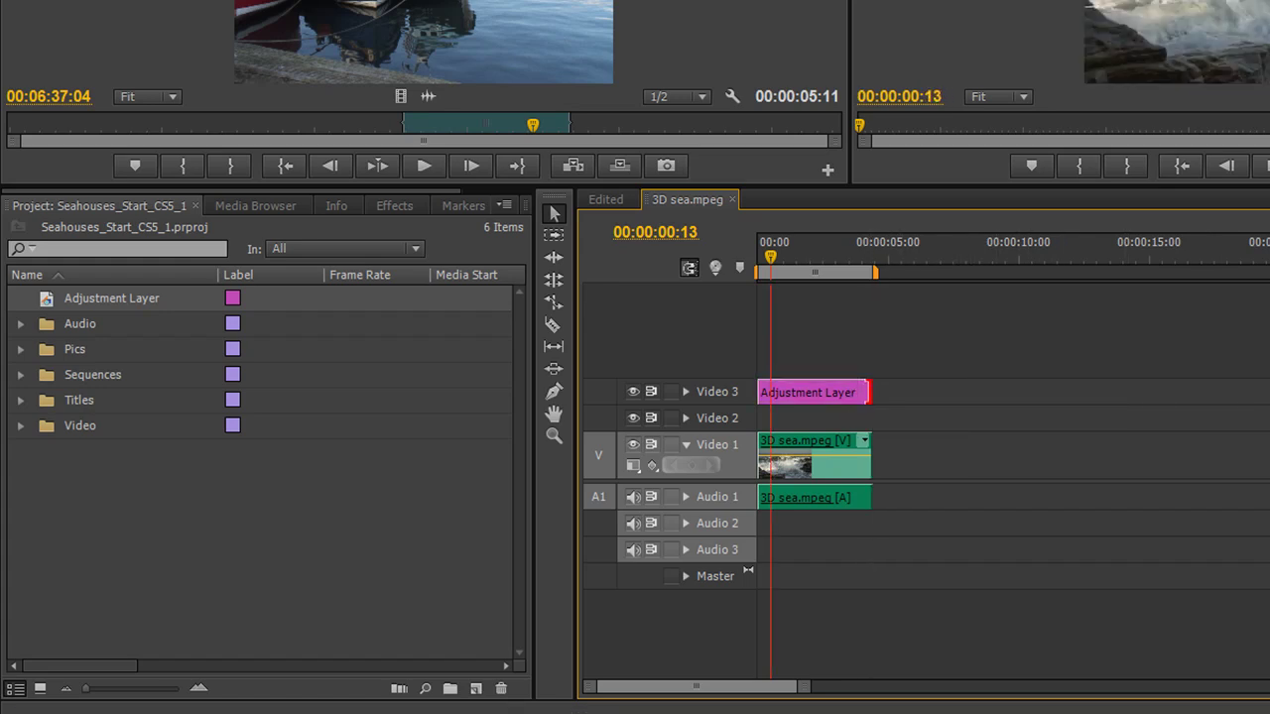
Delete the adjustment layer from Video 3 and from the project
click(814, 387)
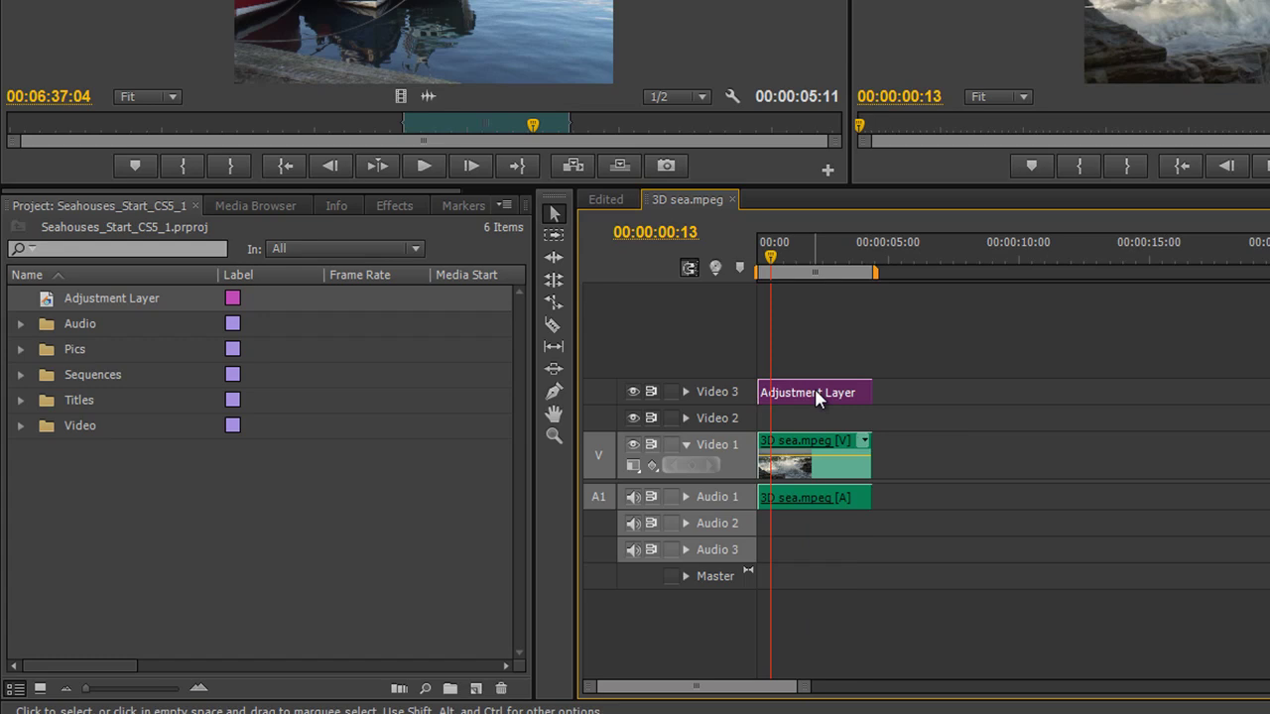
key(Delete)
click(89, 301)
click(501, 689)
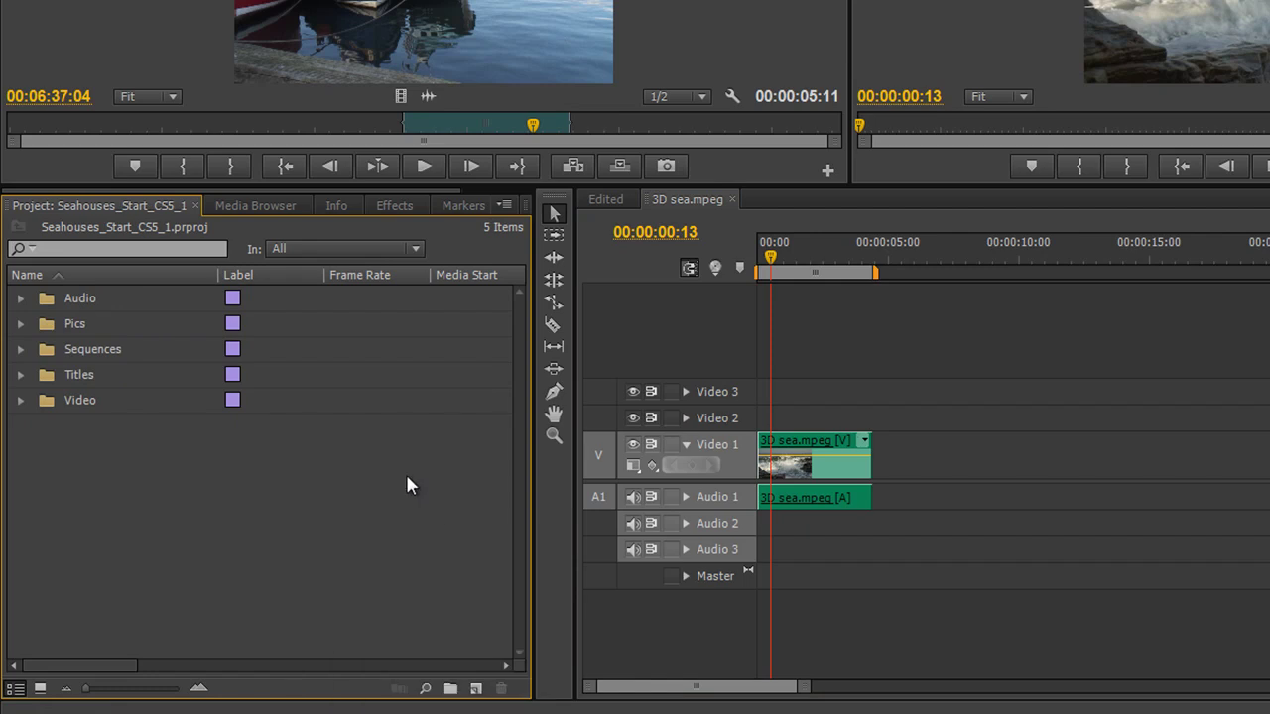
Create a Bars and Tone item at 1440 x 1080, 25.00fps, HD Anamorphic 1080 (1.333), with a 48000 Hz sample rate
click(476, 689)
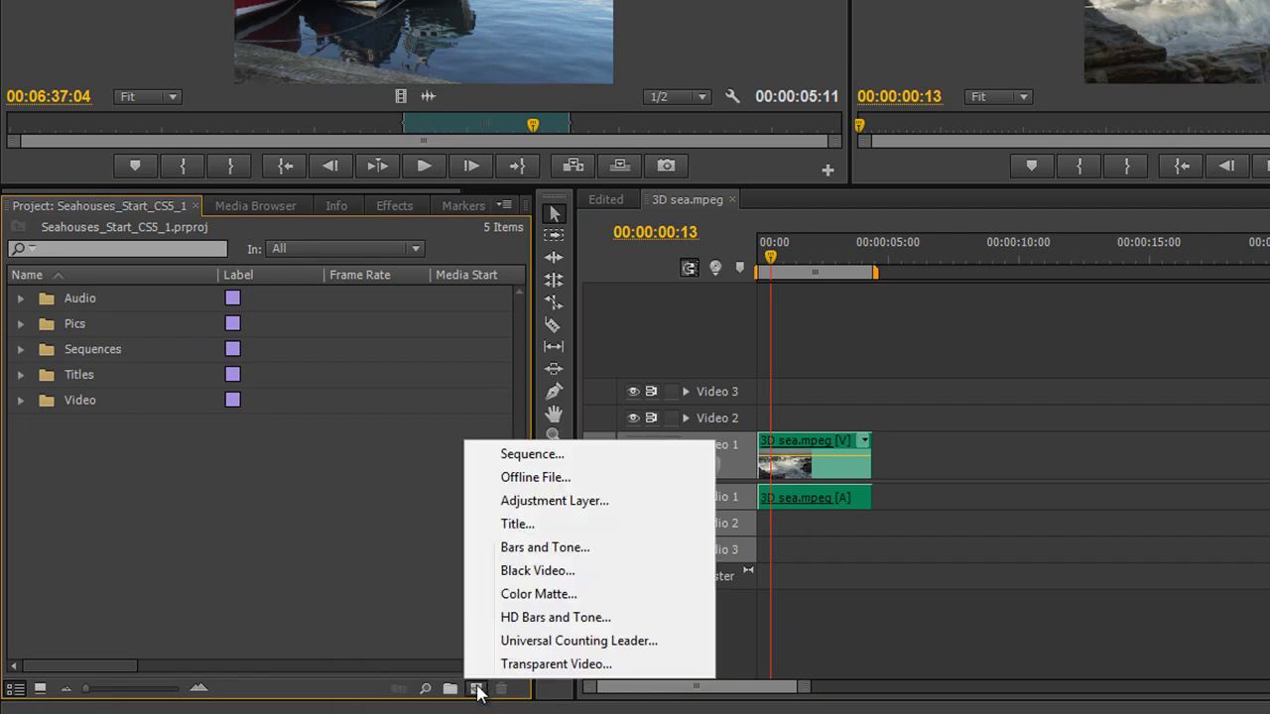
click(523, 525)
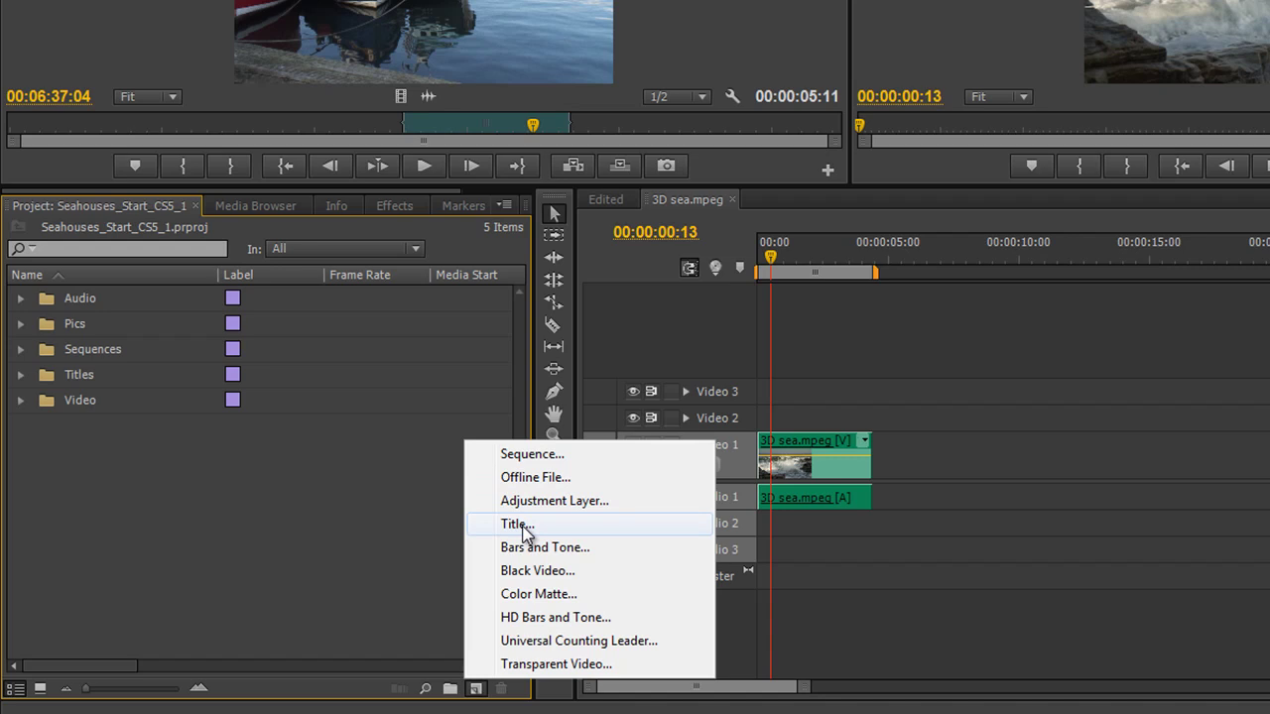
click(523, 525)
click(522, 527)
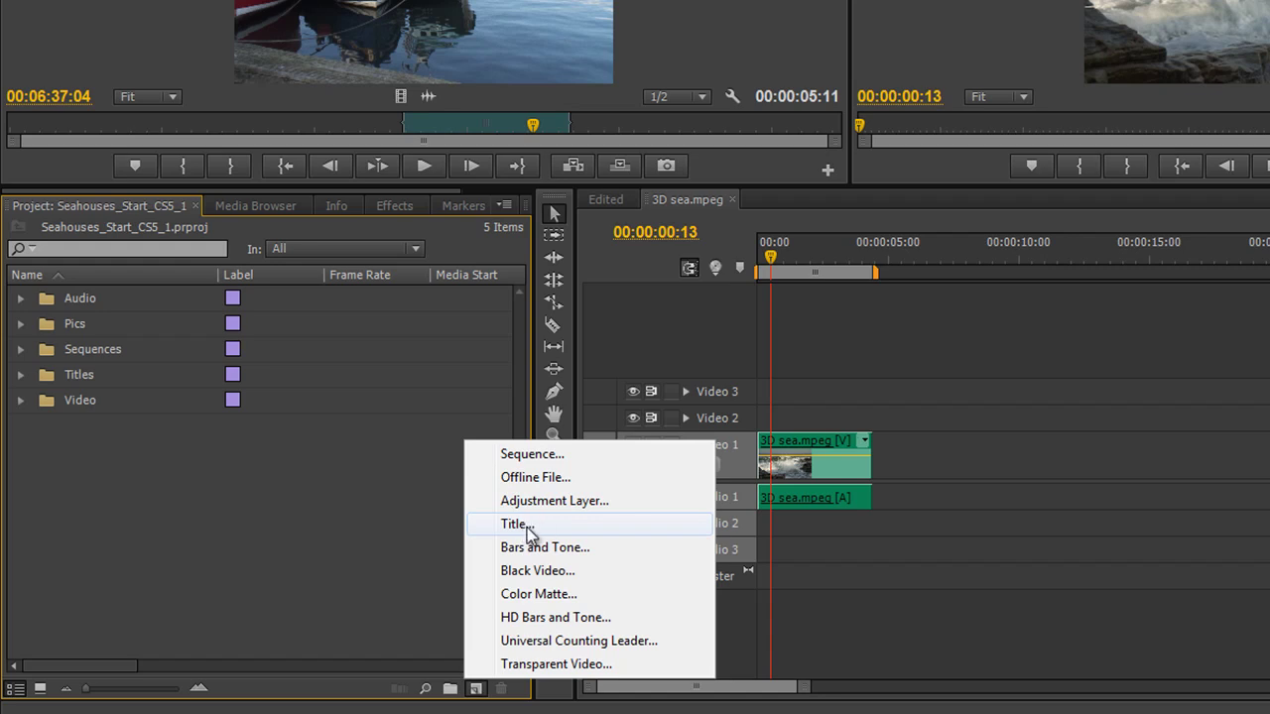
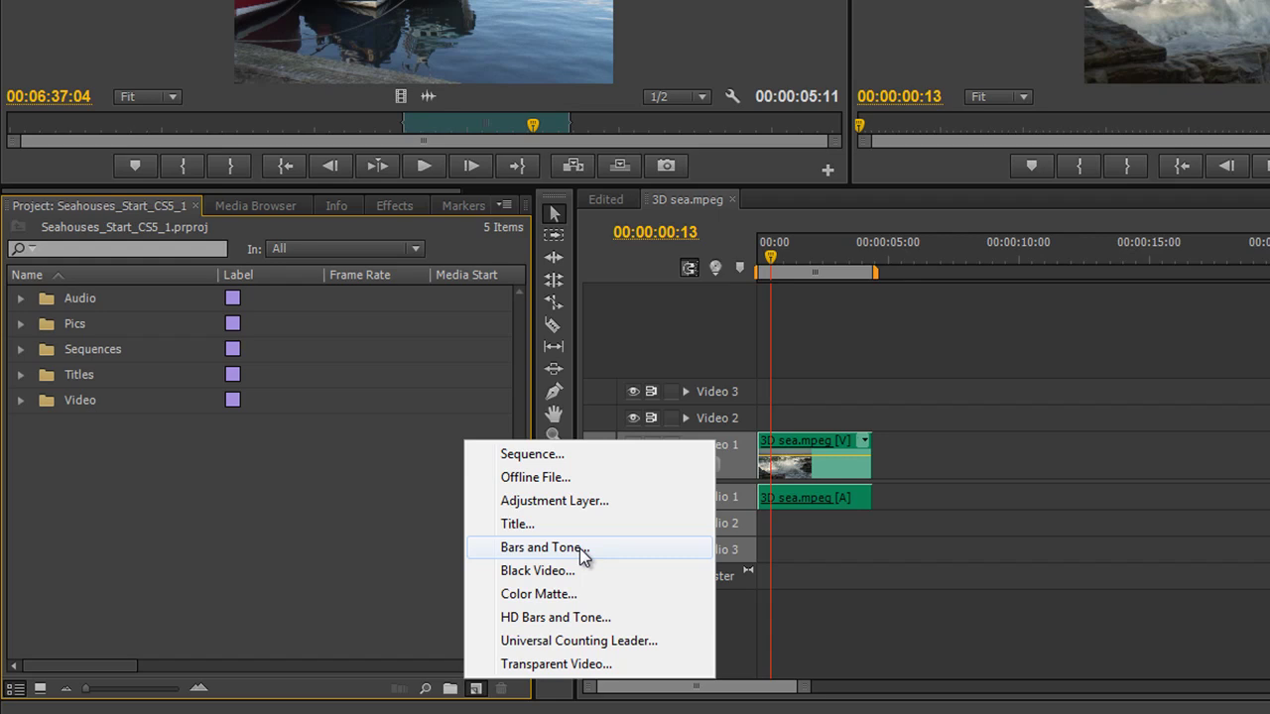
click(580, 548)
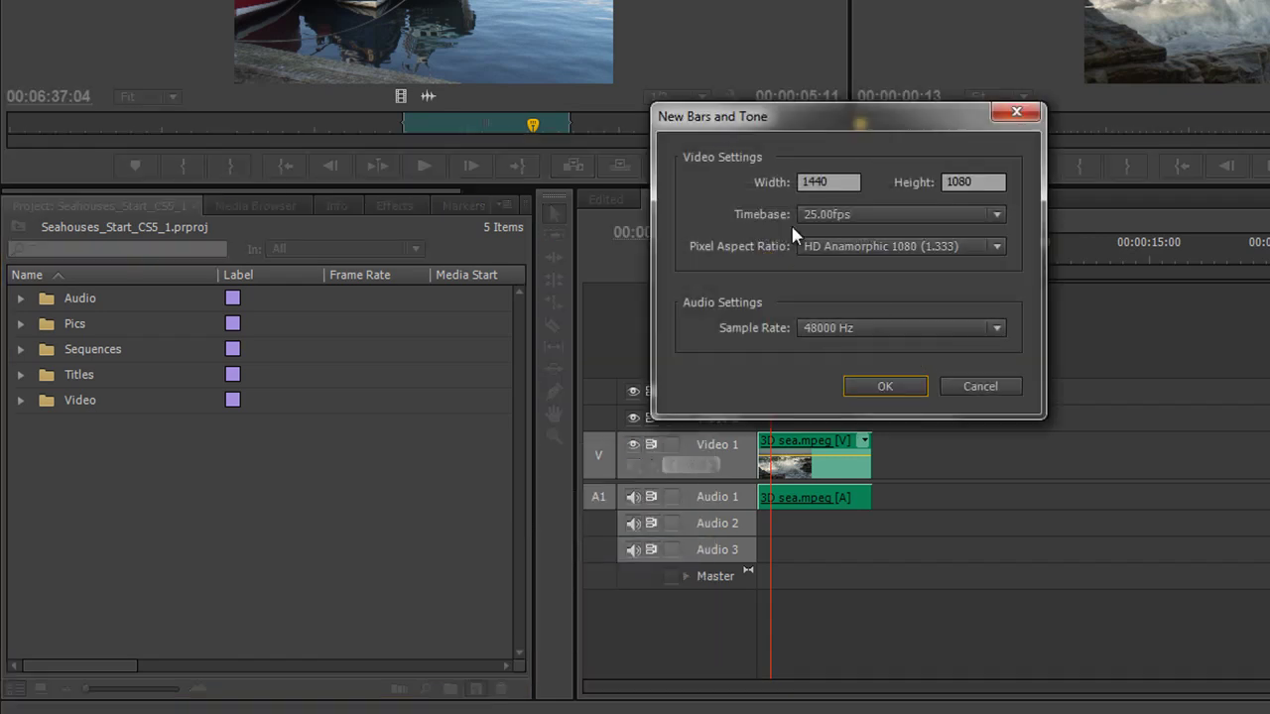
click(886, 387)
Create an HD Bars and Tone item at 1440 x 1080, 25.00fps, HD Anamorphic 1080 (1.333), with a 48000 Hz sample rate
click(477, 689)
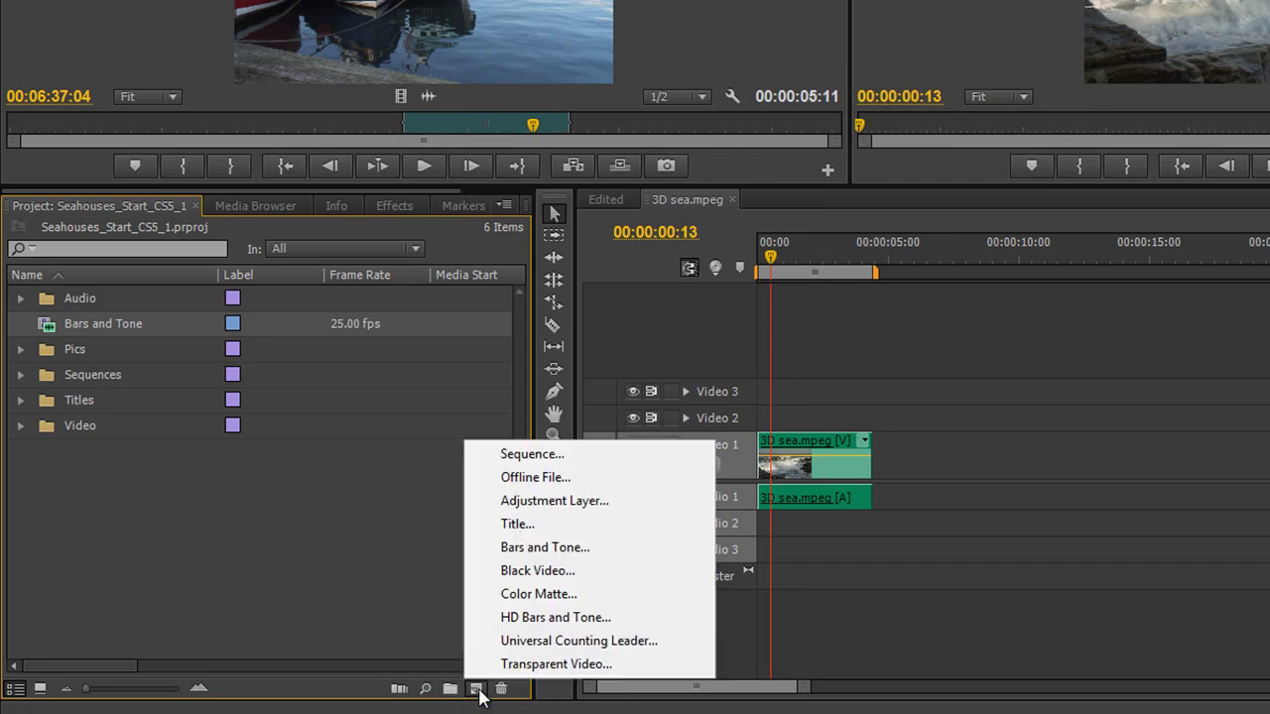
click(544, 617)
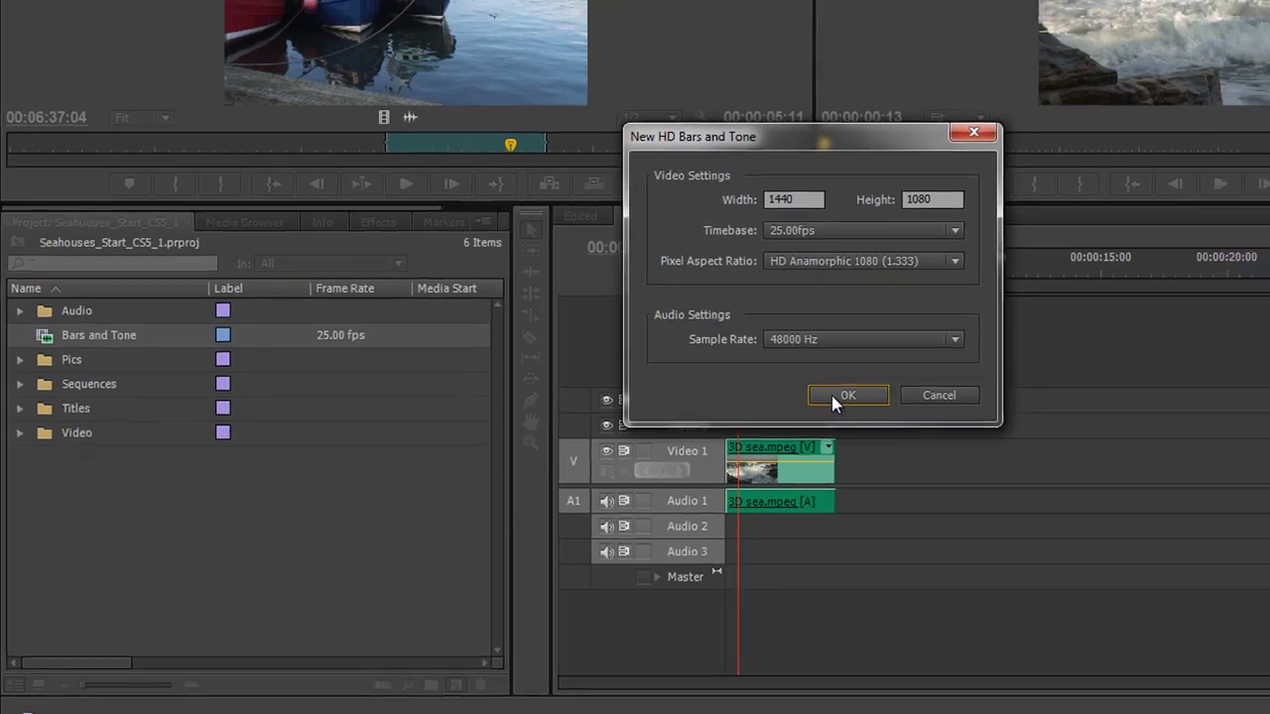
click(871, 387)
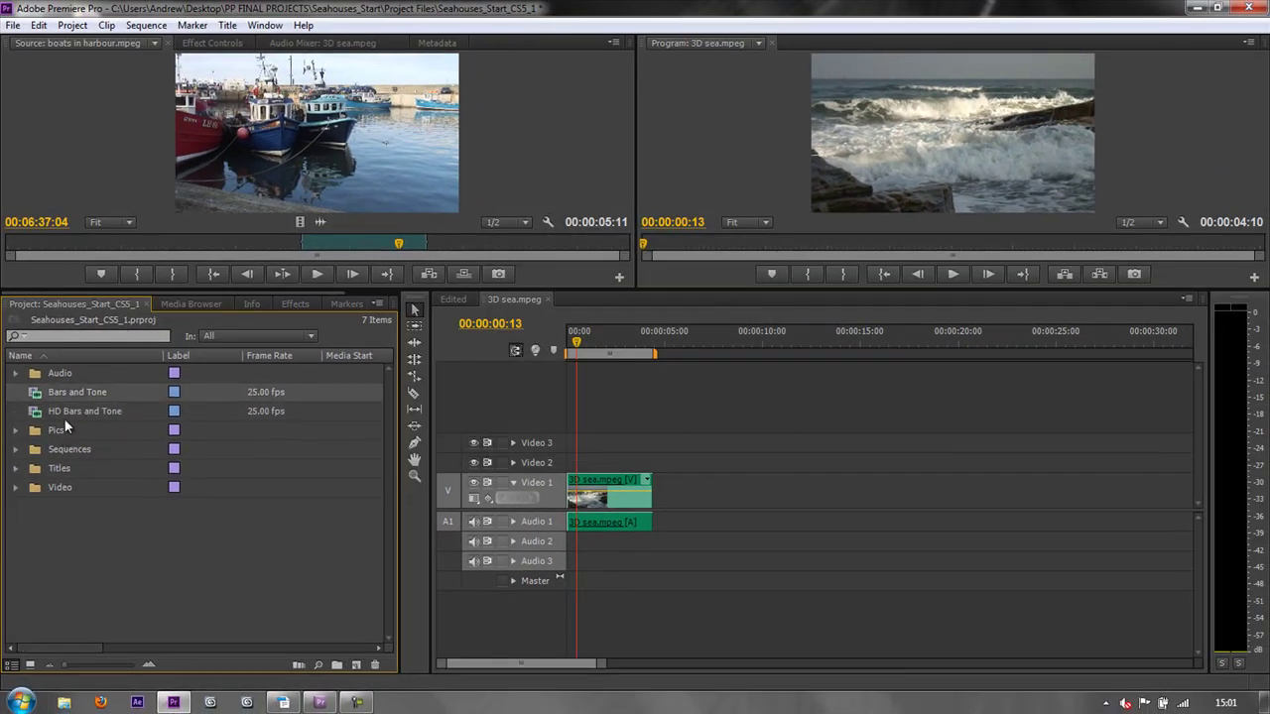
Place Bars and Tone at about 7 seconds and HD Bars and Tone at about 15 seconds on Video 1, after 3D sea.mpeg
drag(68, 391, 711, 512)
drag(55, 406, 851, 489)
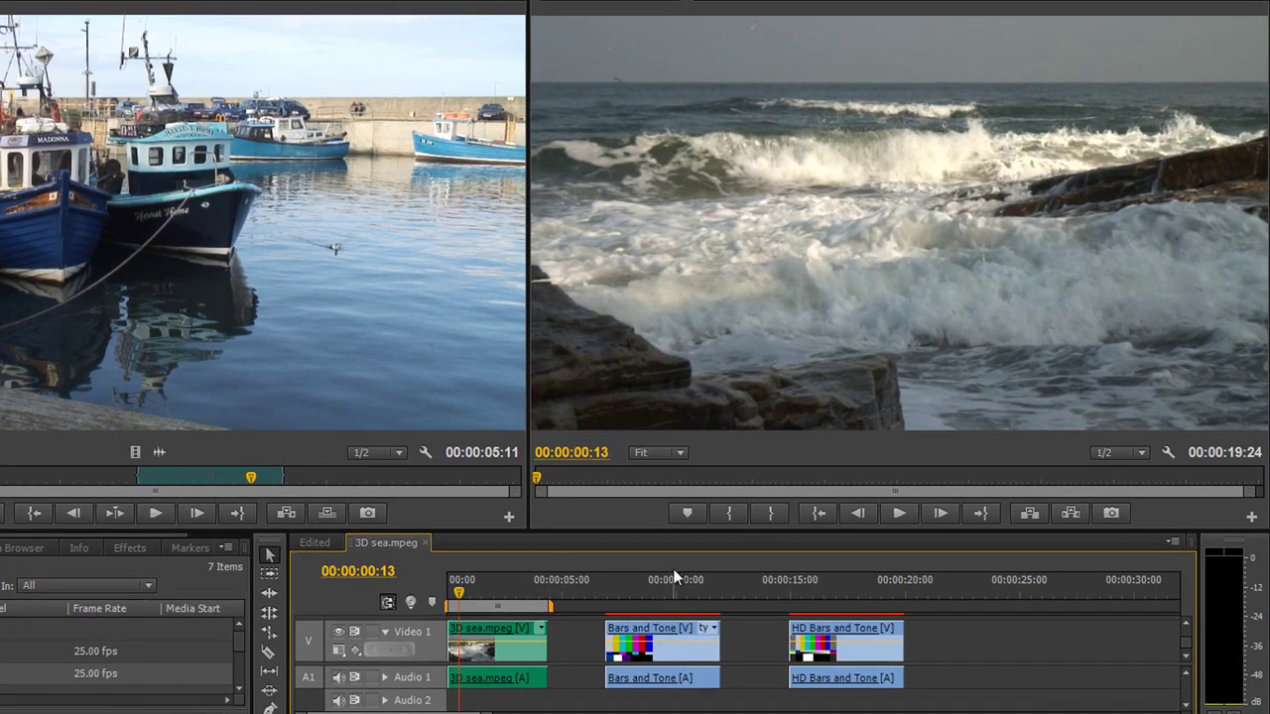
Play the Bars and Tone clip in the sequence from its start and stop partway through
click(712, 564)
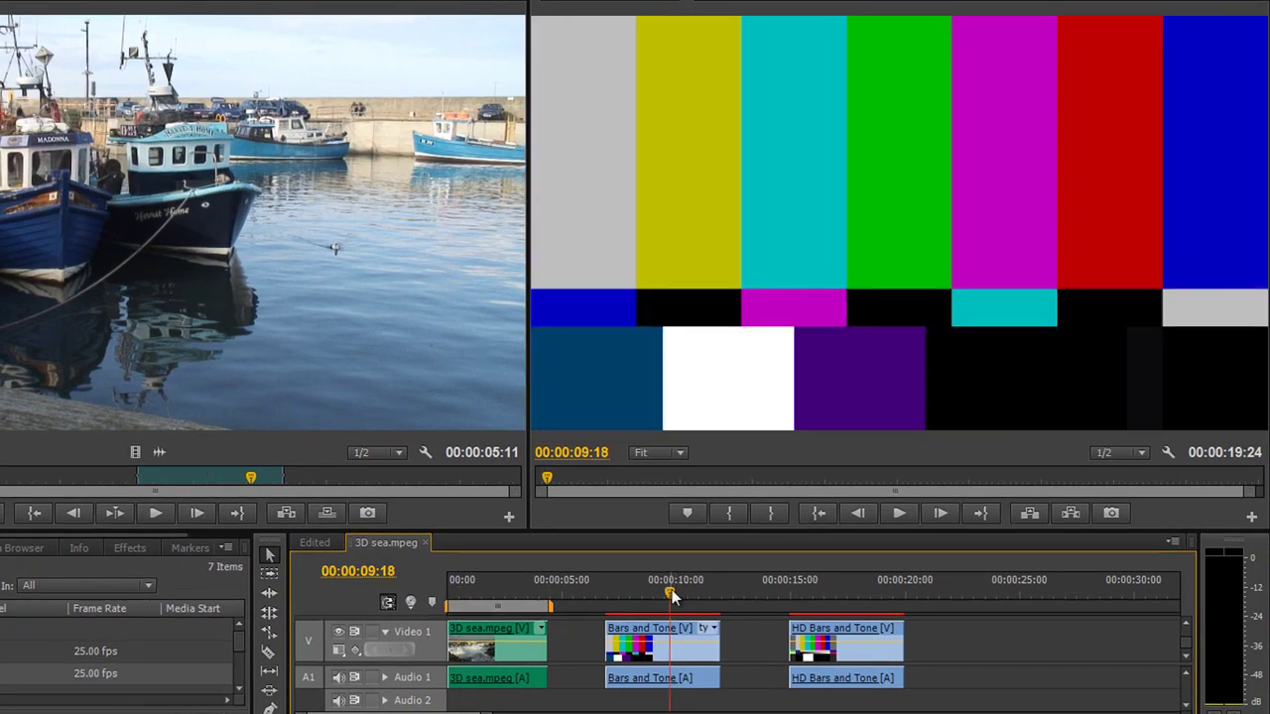
drag(671, 594, 606, 594)
key(space)
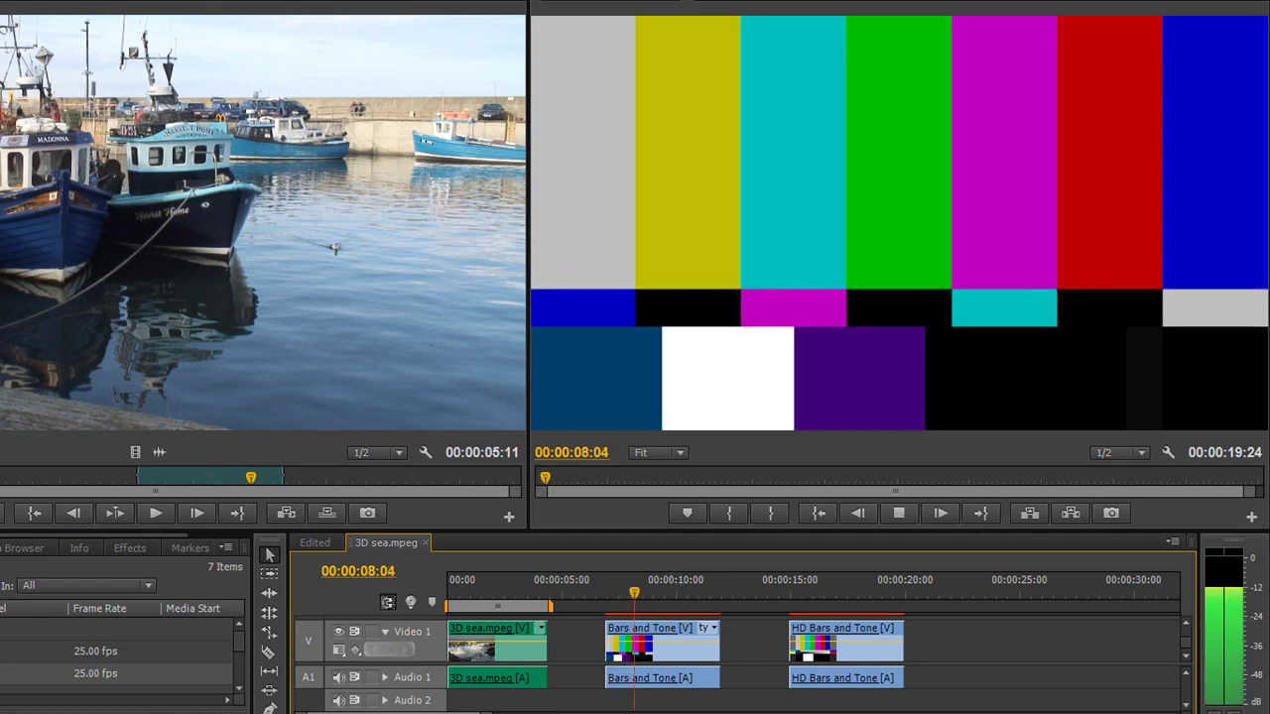
key(space)
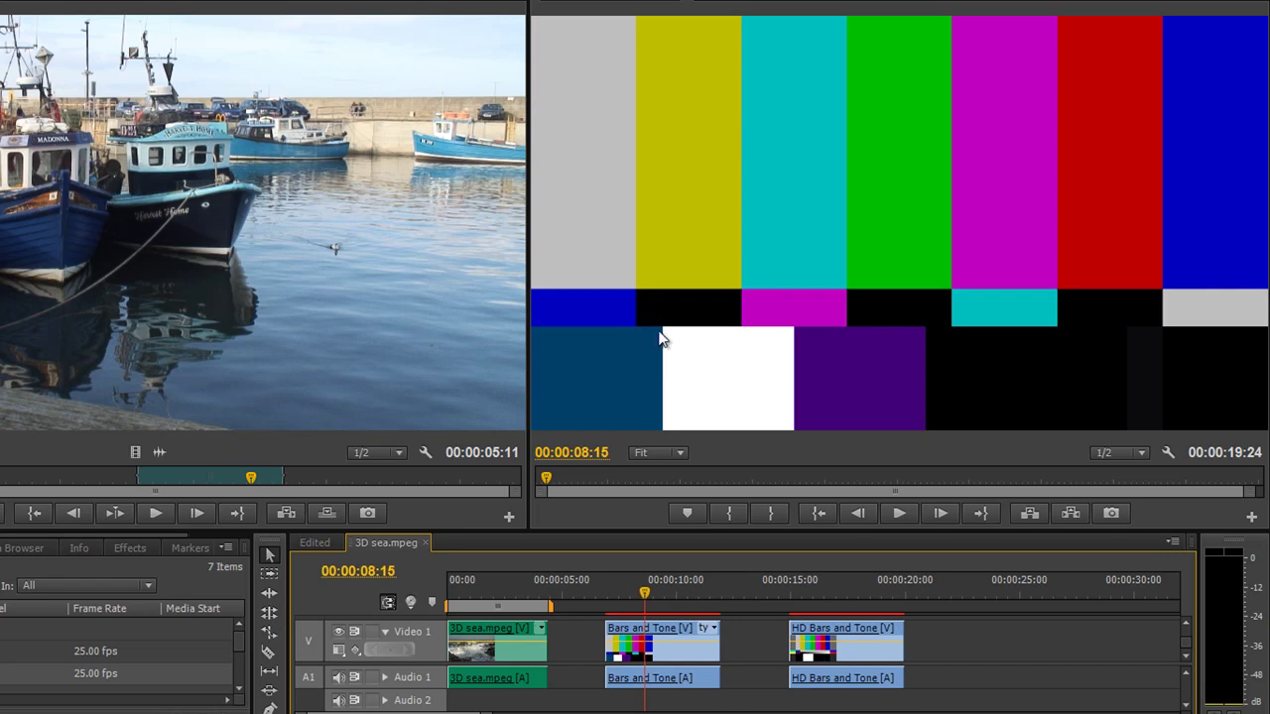
Play part of the HD Bars and Tone clip from 00:00:16:16 to check its picture and tone
click(827, 591)
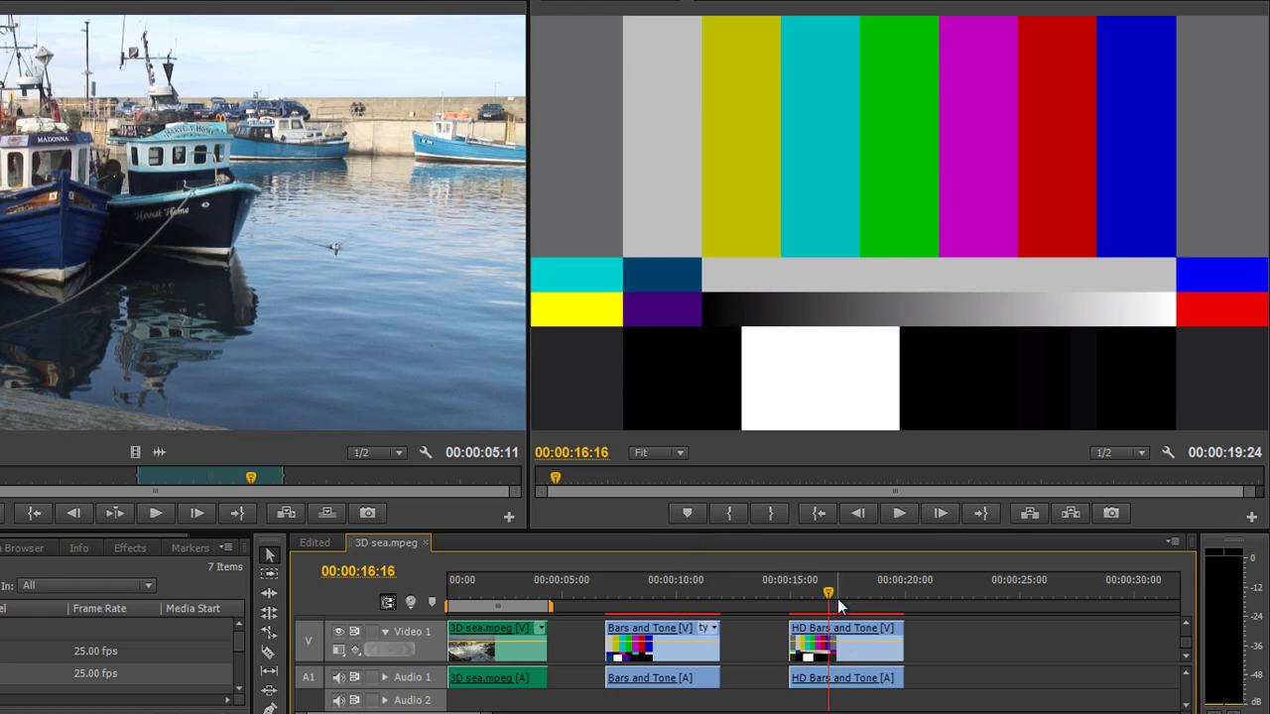
key(space)
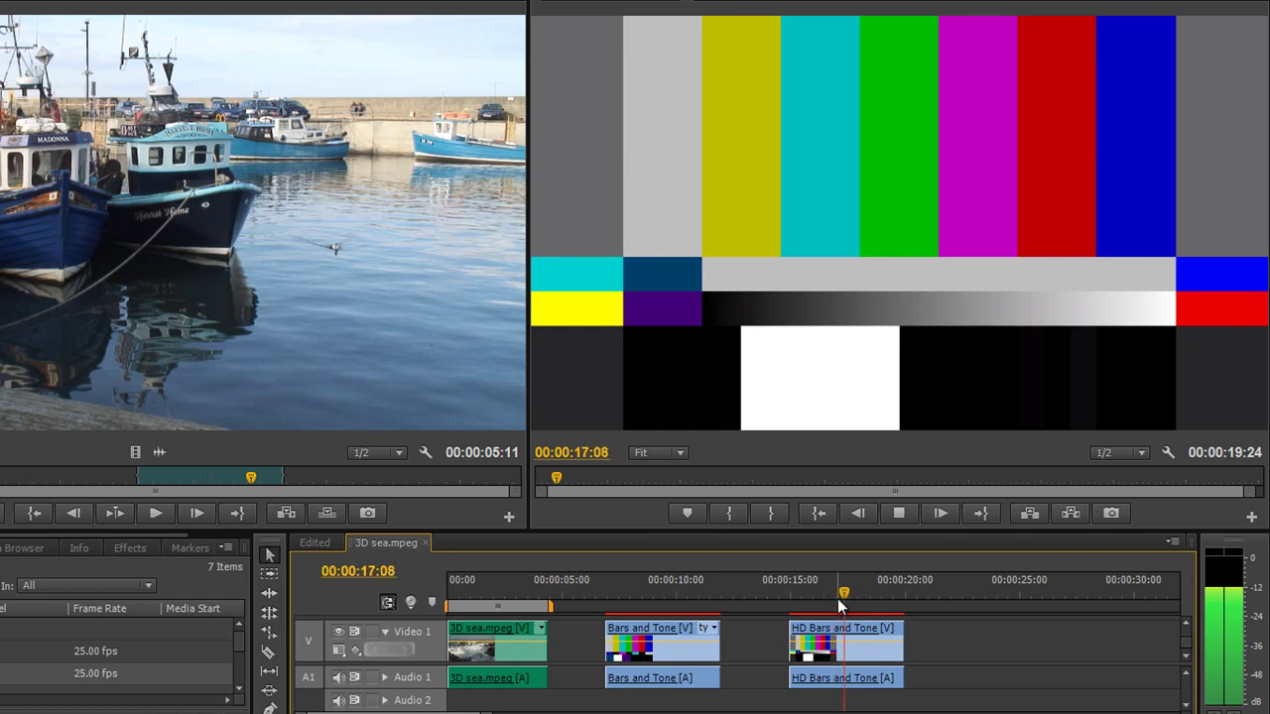
key(space)
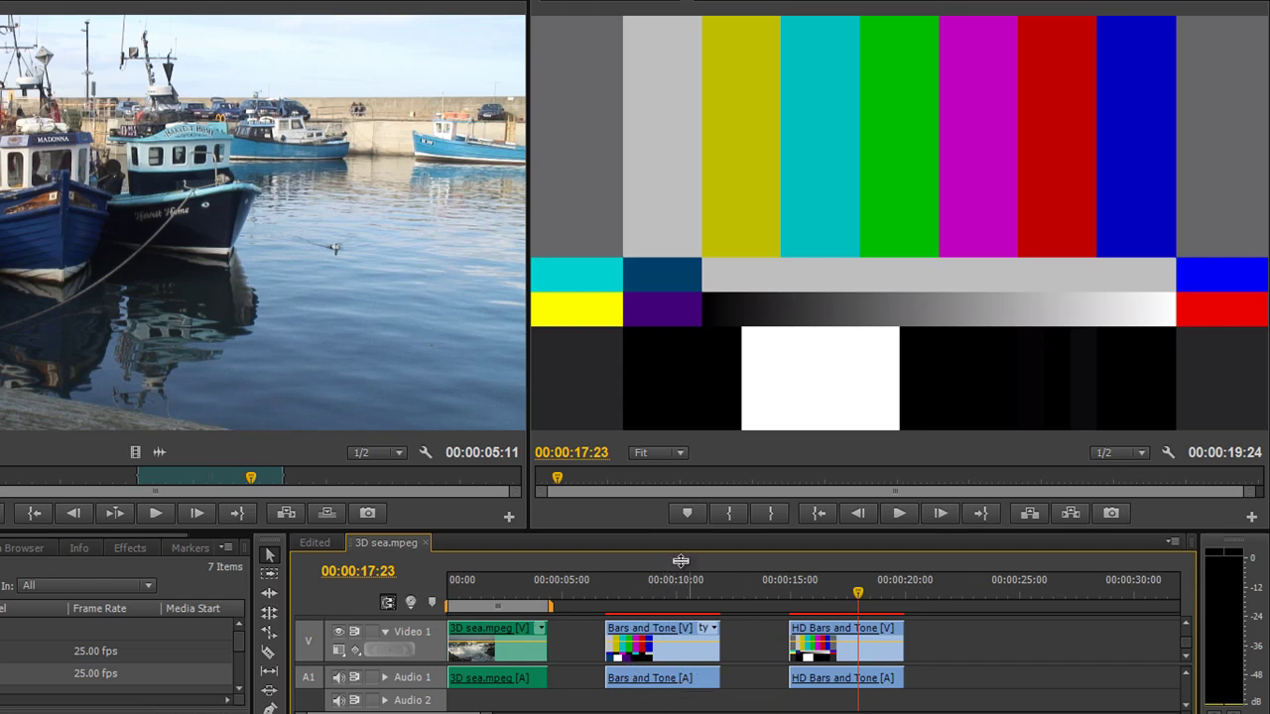
Create a Black Video item at 1440 x 1080, 25.00fps, with pixel aspect ratio HD Anamorphic 1080 (1.333)
drag(544, 528, 566, 332)
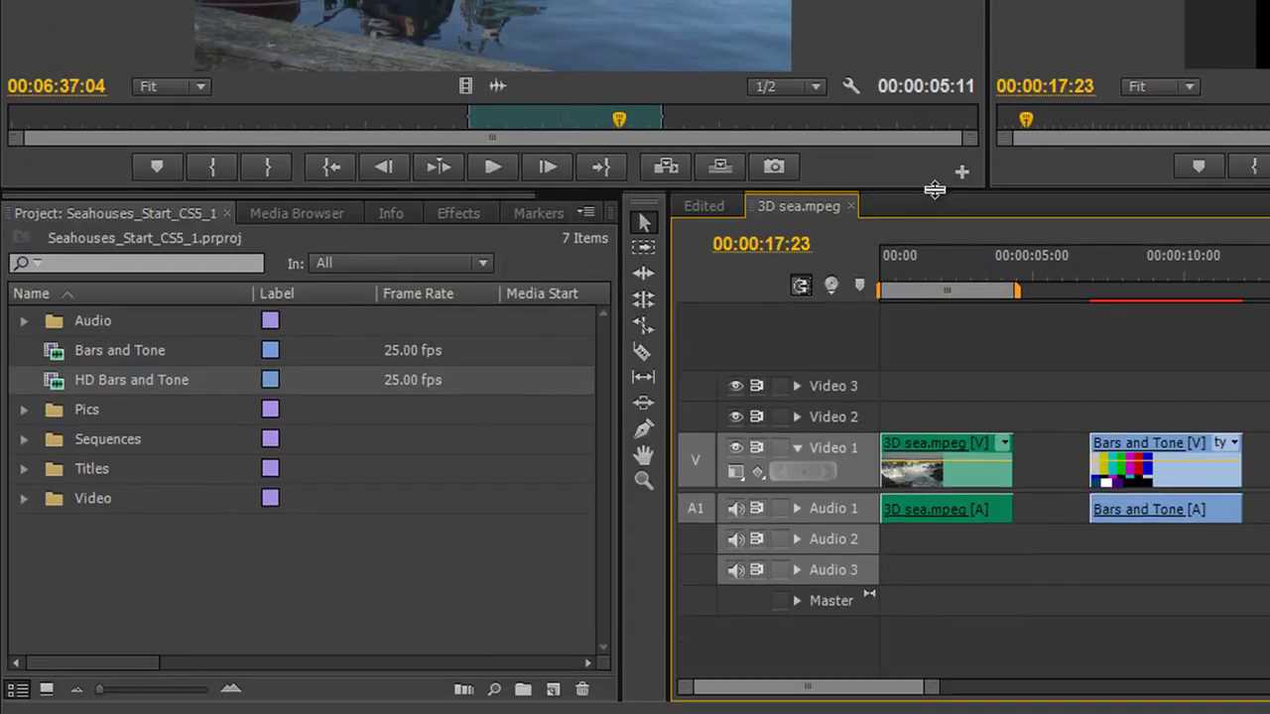
drag(934, 190, 934, 219)
click(551, 688)
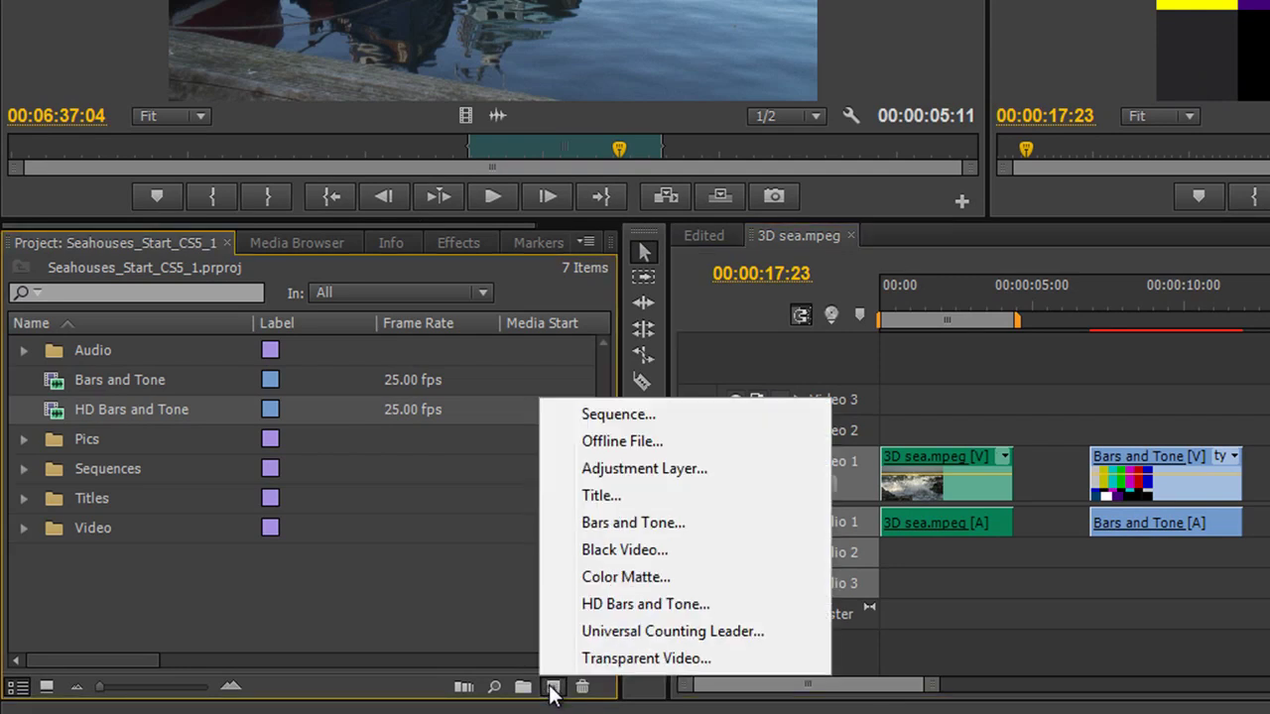
click(605, 552)
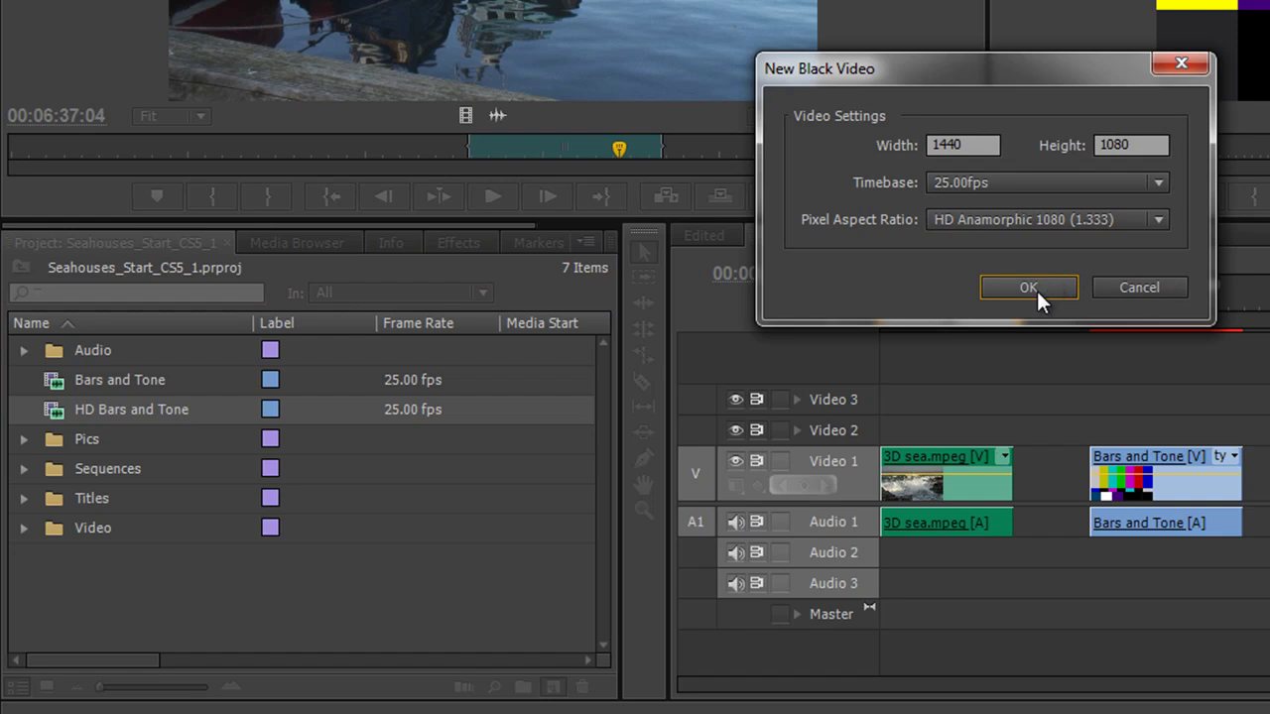
click(1029, 288)
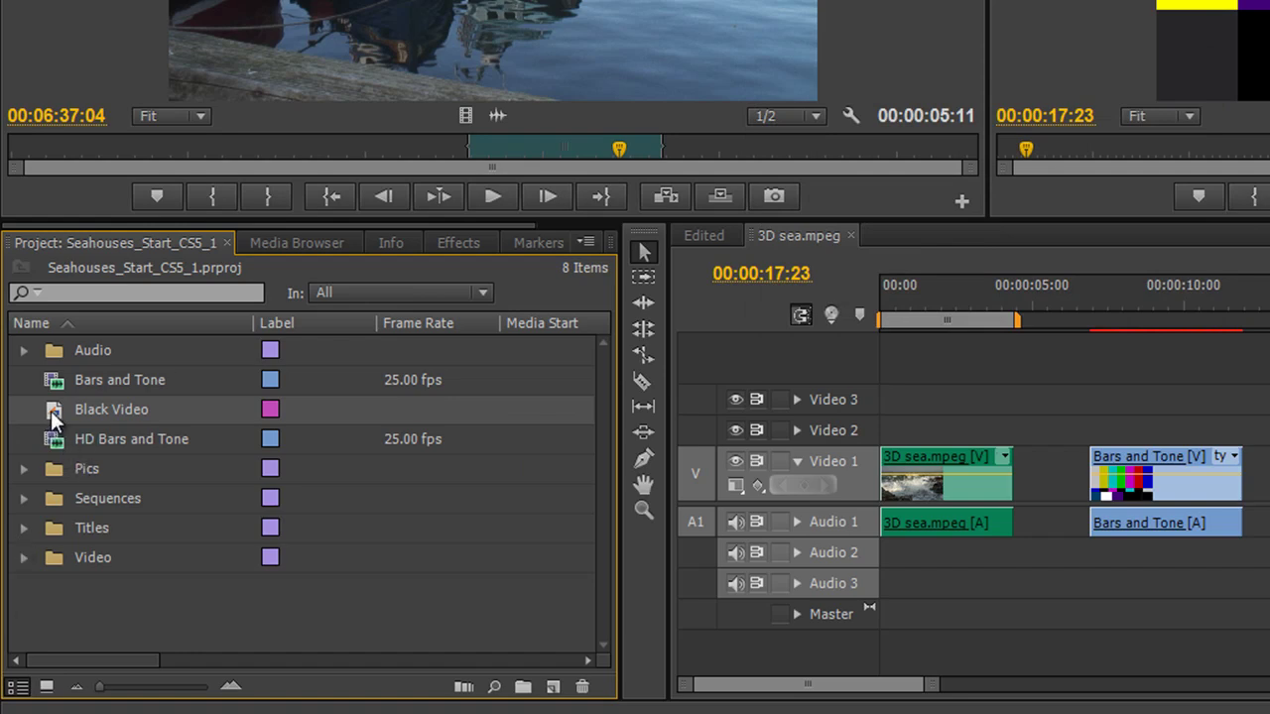
Place Black Video at the start of Video 3 and extend its end to about 18 seconds
drag(54, 417, 891, 402)
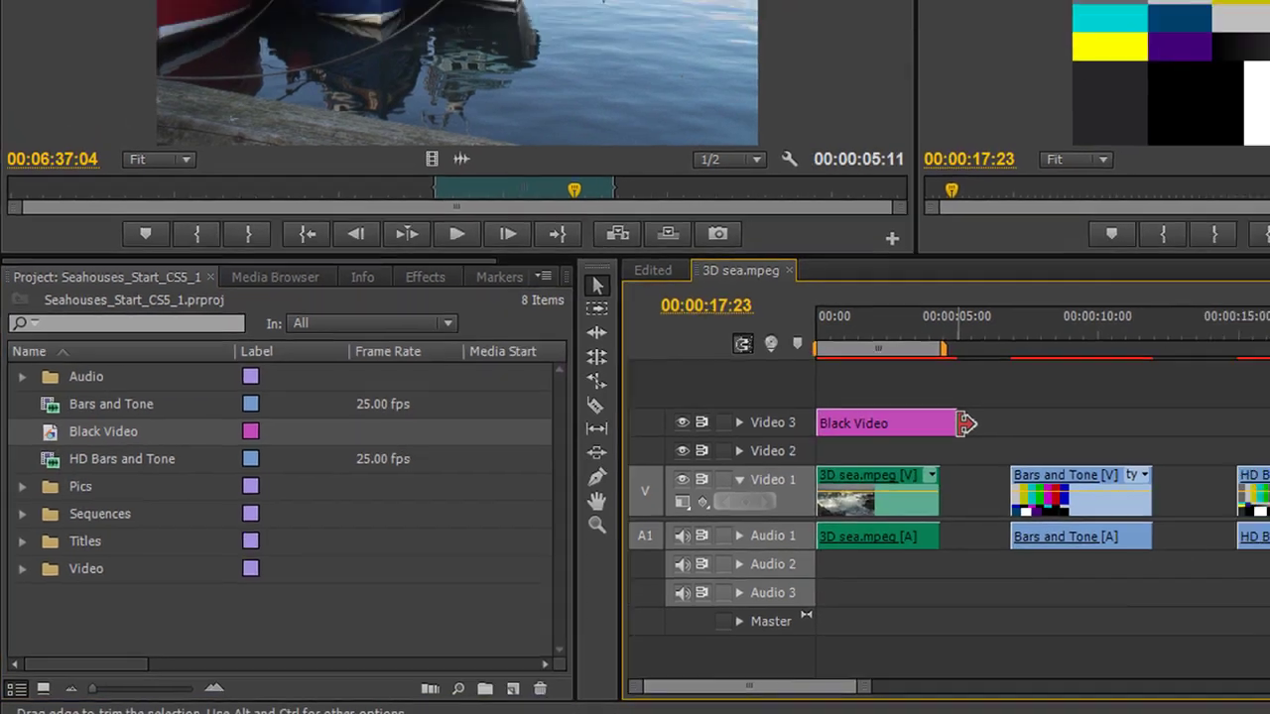
drag(1039, 400, 1269, 405)
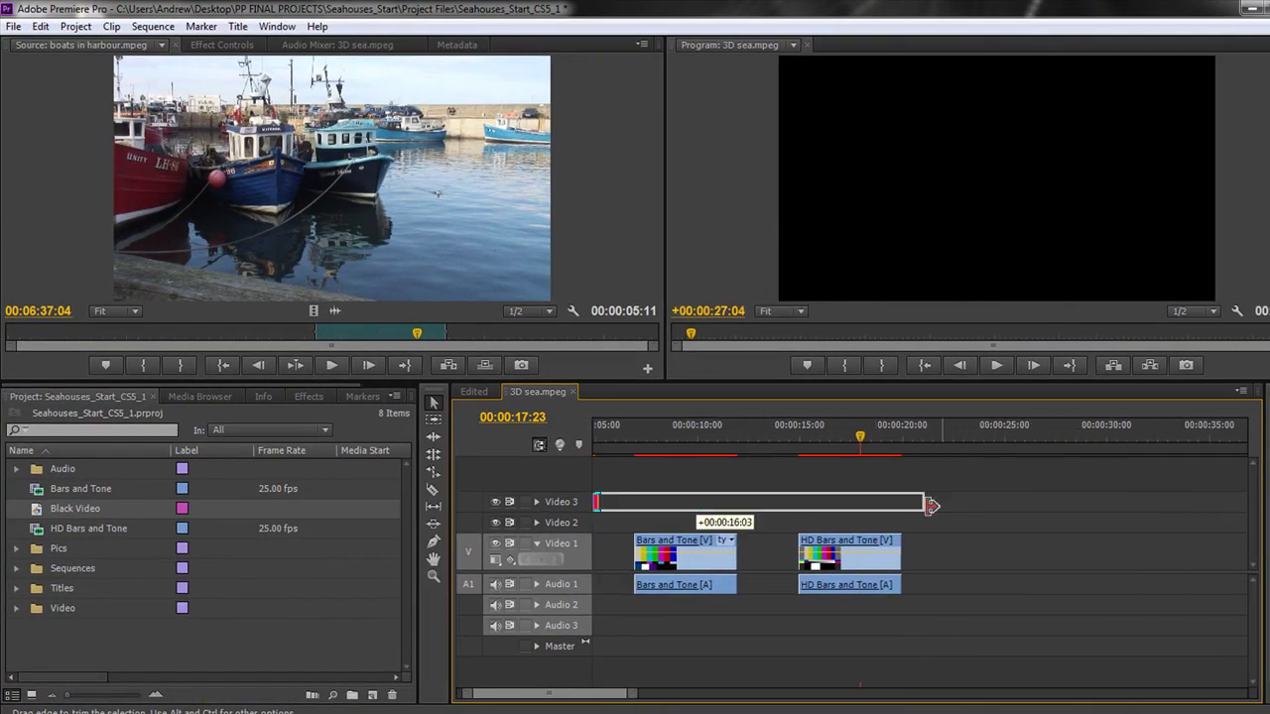
drag(932, 505, 605, 508)
scroll(605, 511, up, 3)
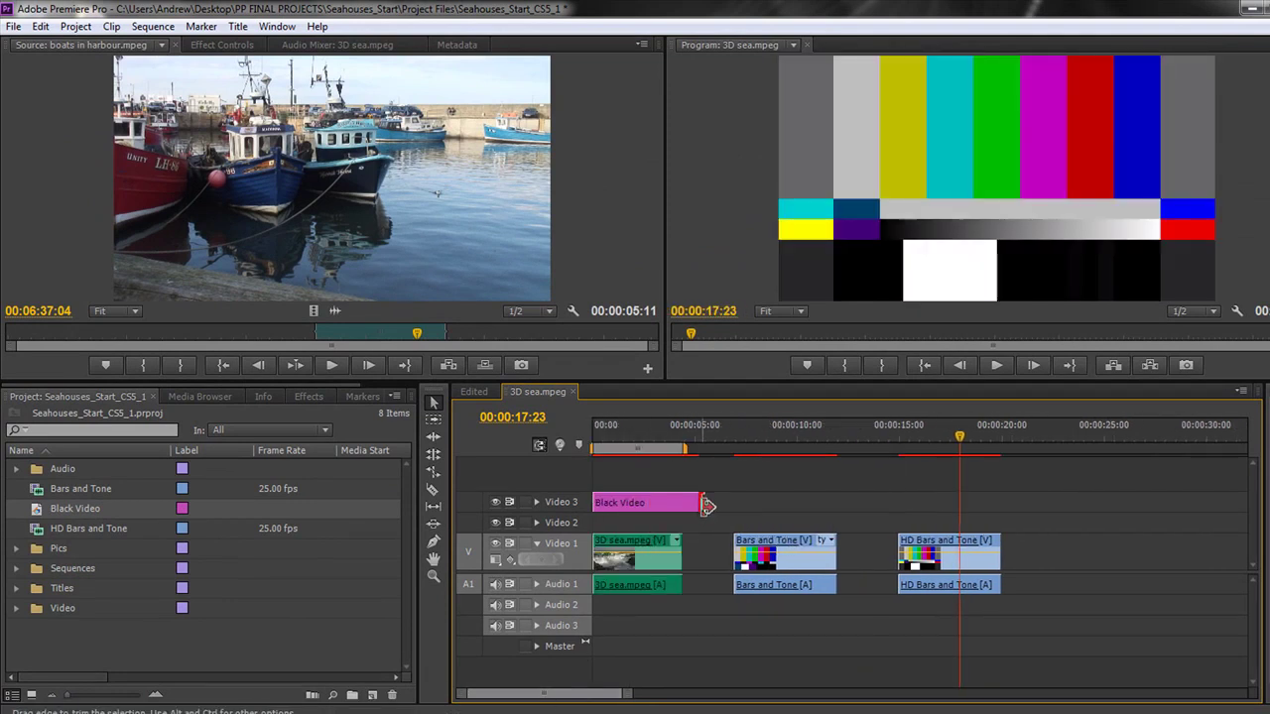
drag(706, 505, 959, 503)
Extend the work area over all the clips and scrub through the Black Video section, stopping at 00:00:06:06
double_click(655, 449)
drag(685, 431, 915, 431)
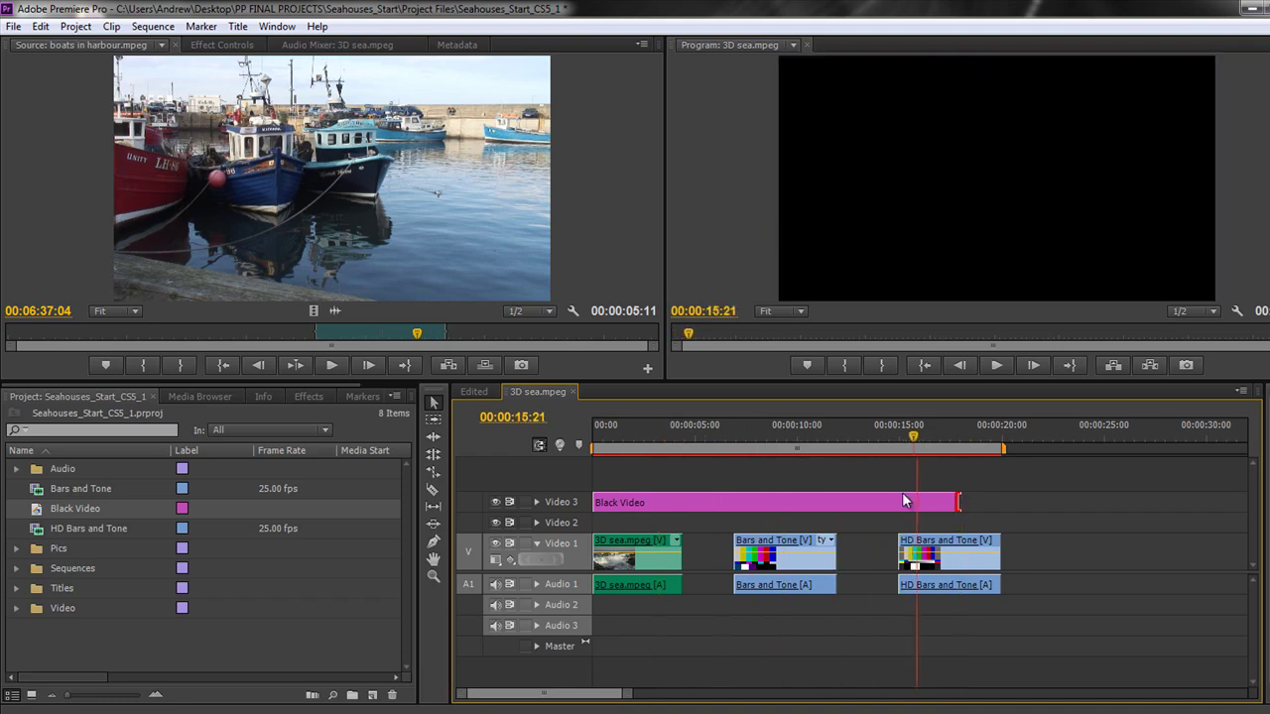
drag(904, 501, 716, 525)
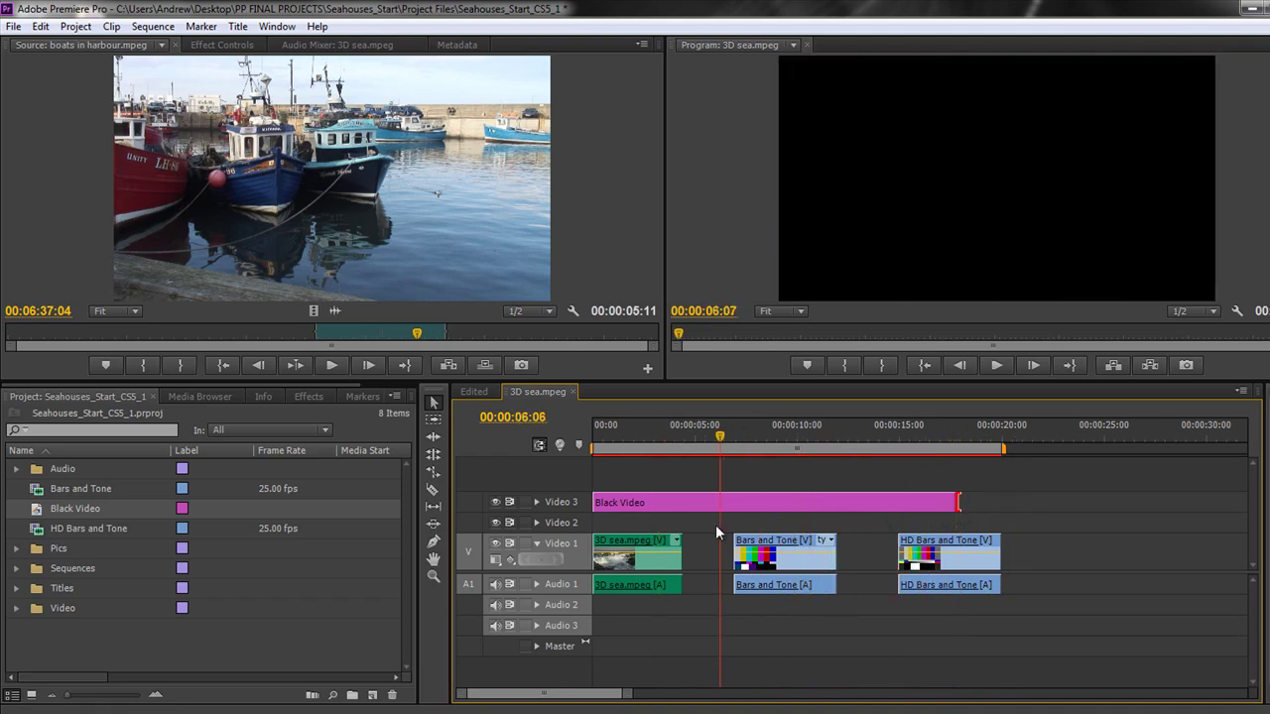
Start a new color matte at 1440 x 1080, 25.00fps, HD Anamorphic 1080 (1.333), accepting its video settings
click(372, 694)
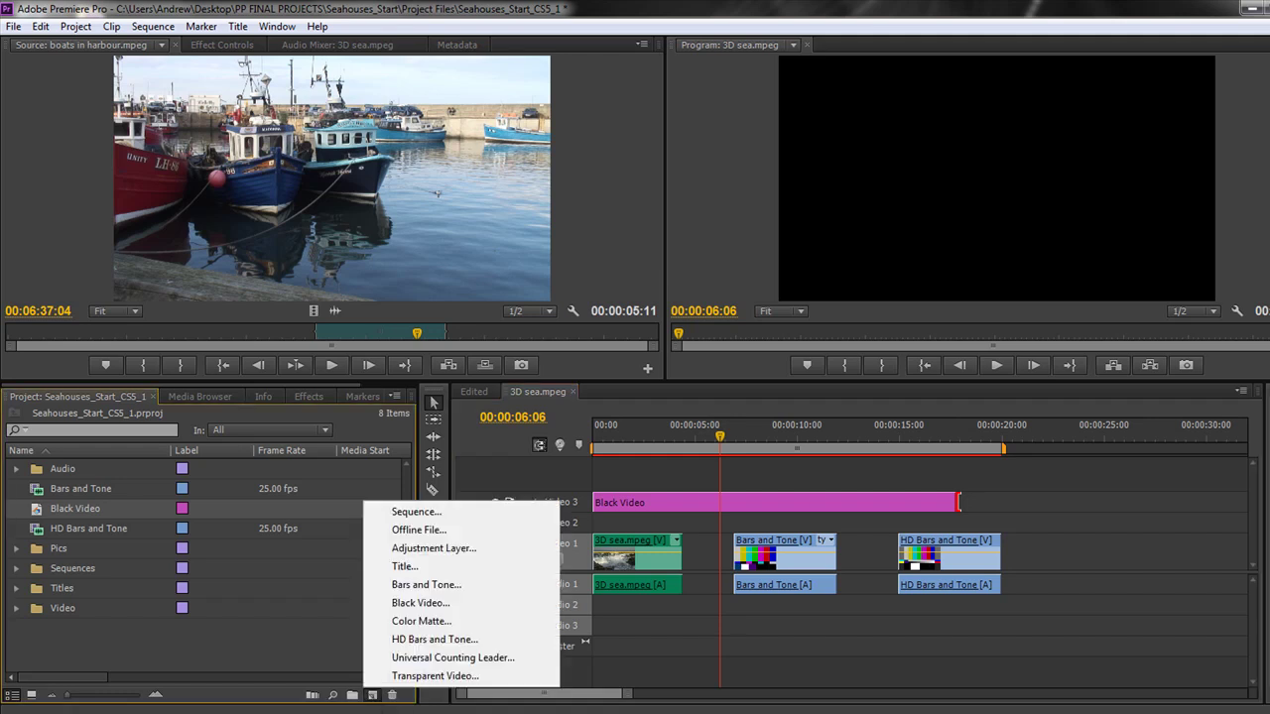
click(421, 621)
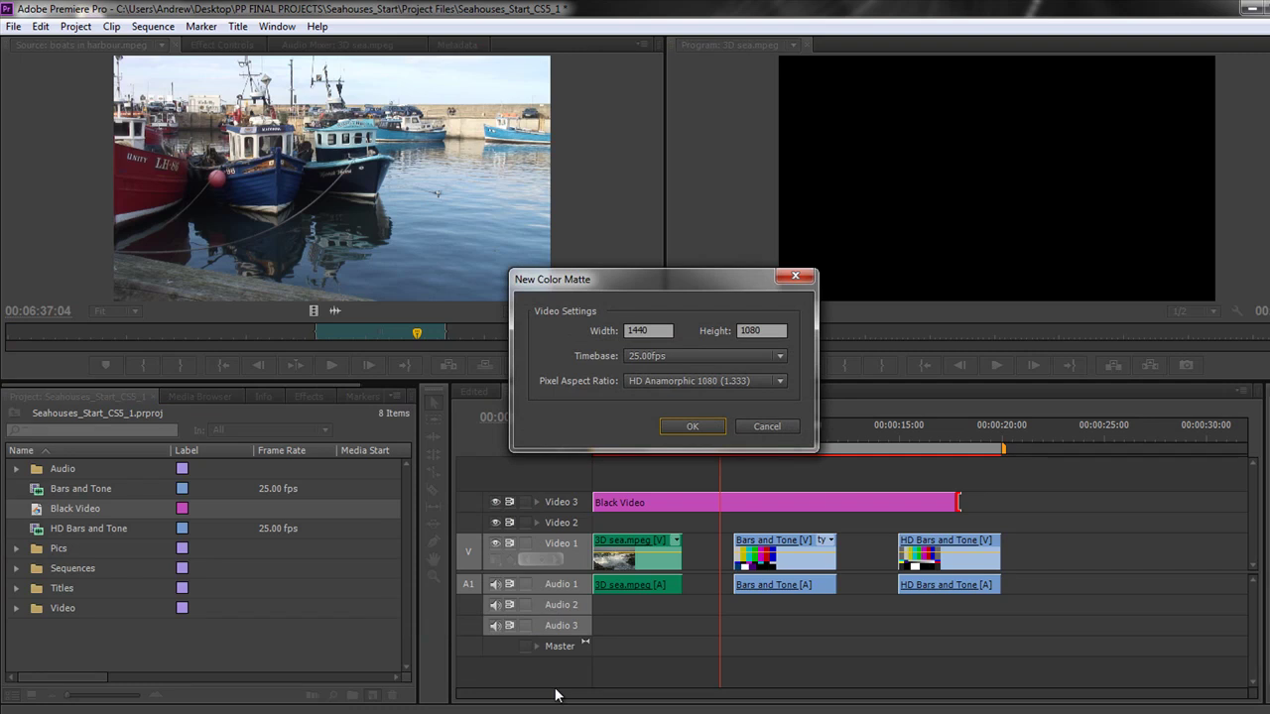
click(685, 428)
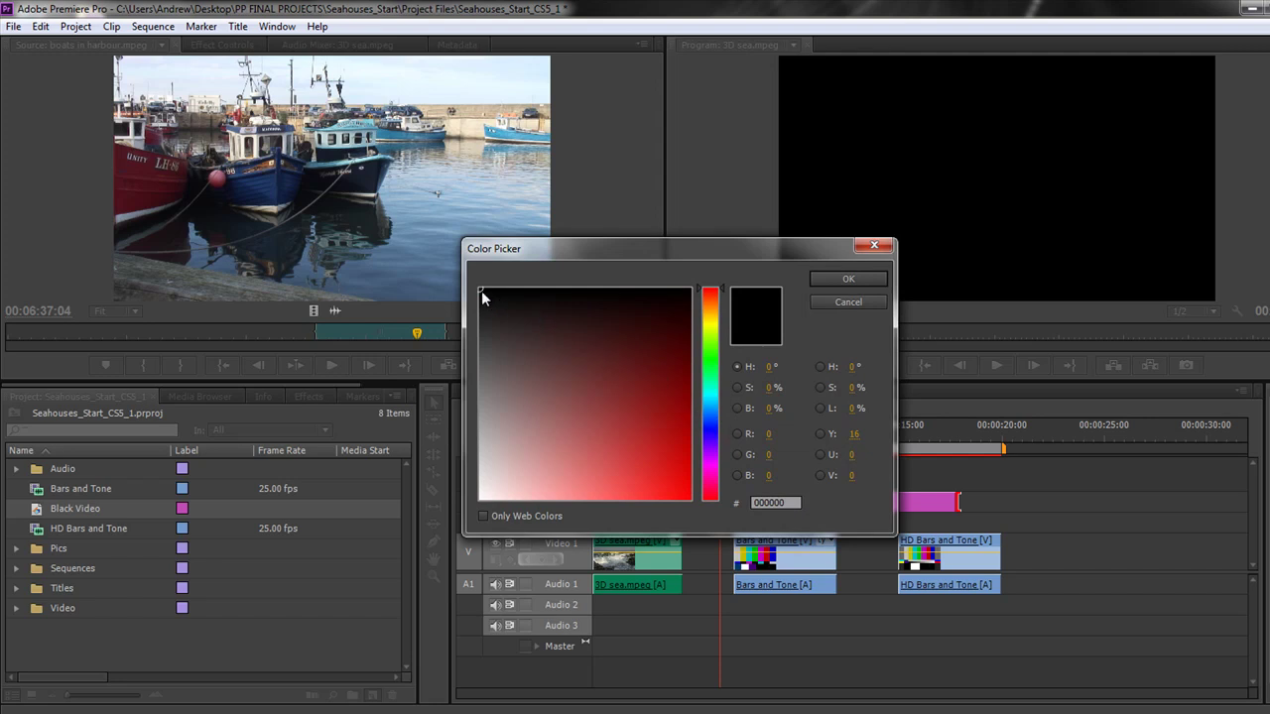
Try blue shades 322F9D, 3532CC and 232095 for the color matte
click(716, 430)
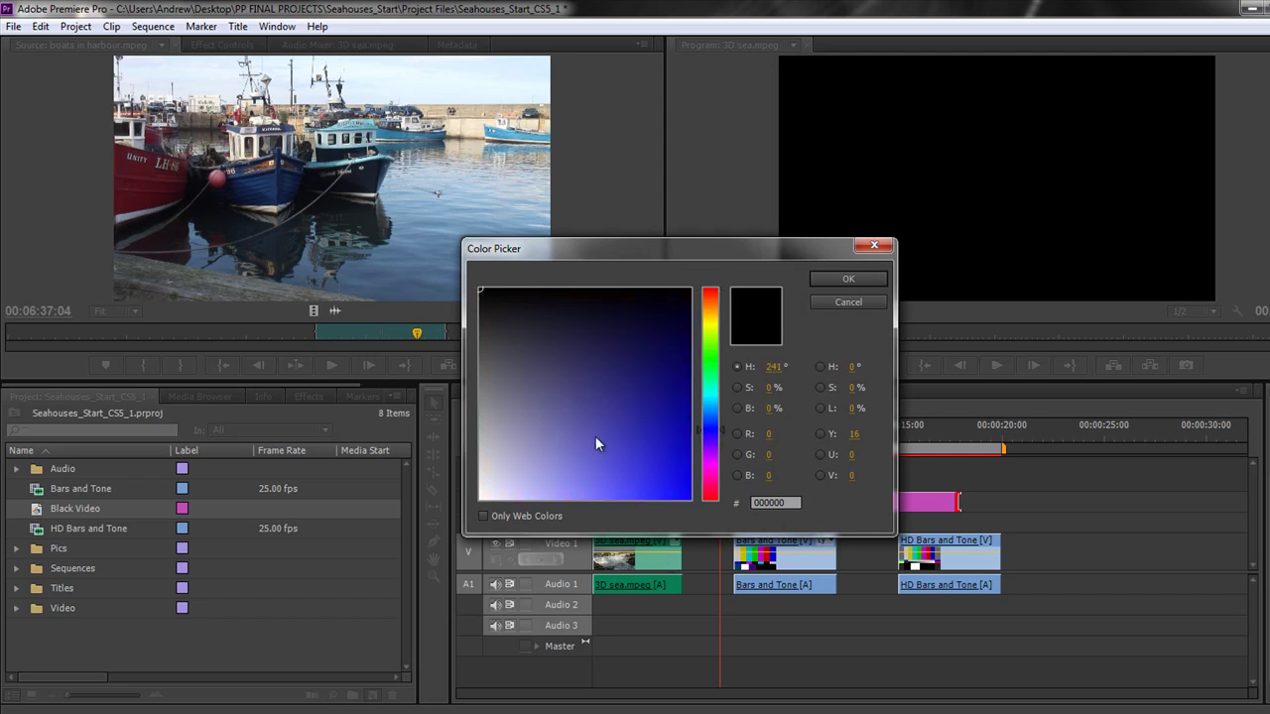
click(626, 418)
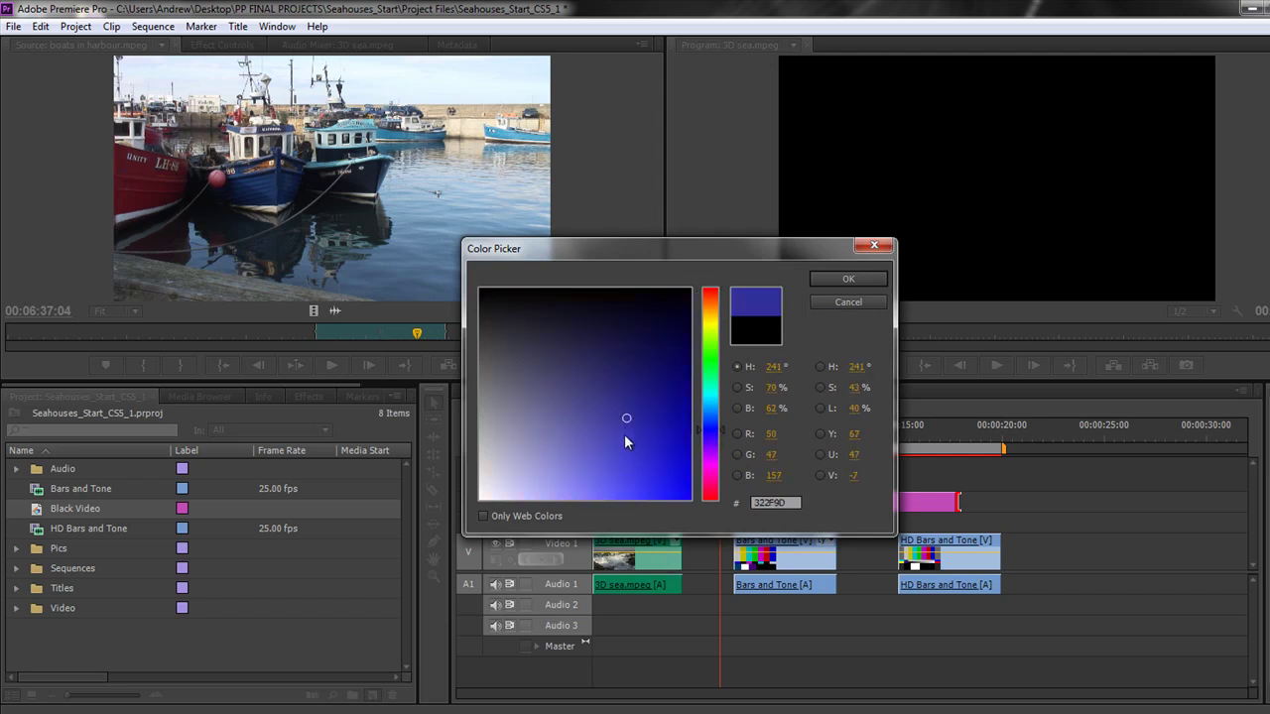
mouse_move(626, 418)
mouse_down()
mouse_move(598, 485)
mouse_move(657, 434)
mouse_move(597, 452)
mouse_move(610, 471)
mouse_move(639, 457)
mouse_up()
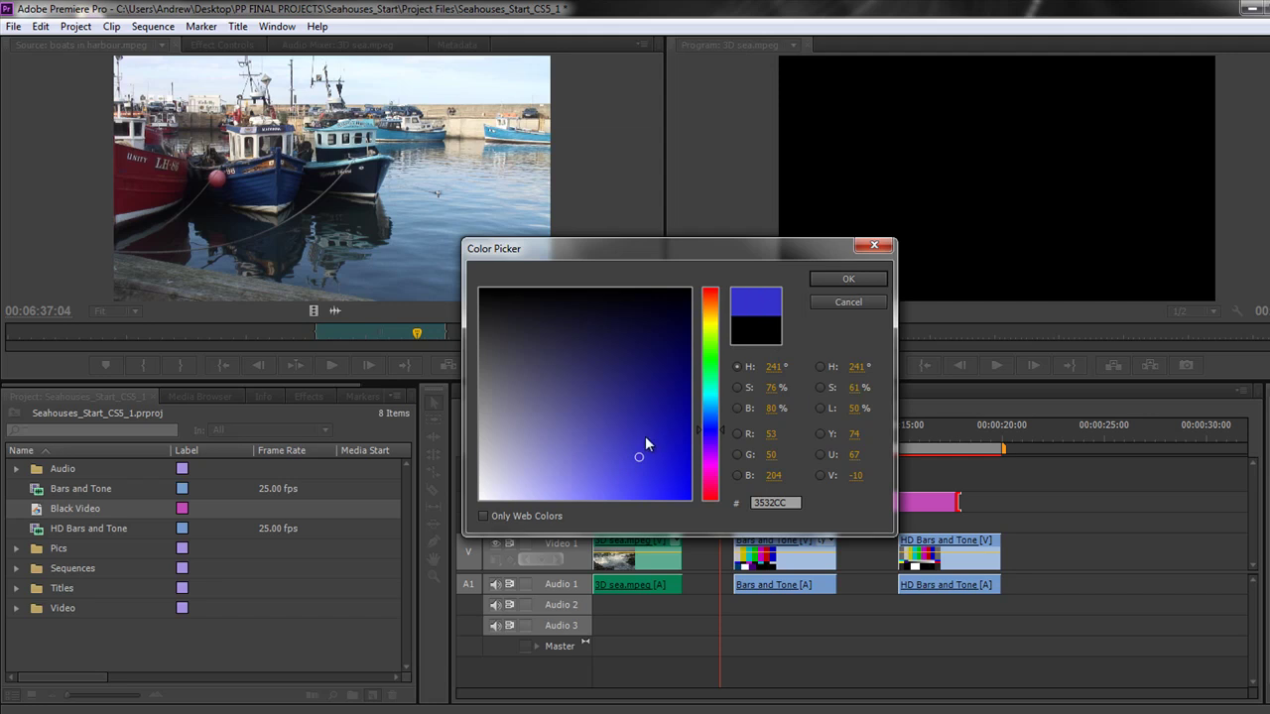
mouse_move(639, 460)
mouse_down()
mouse_move(538, 424)
mouse_move(666, 394)
mouse_move(586, 392)
mouse_move(656, 401)
mouse_move(645, 411)
mouse_up()
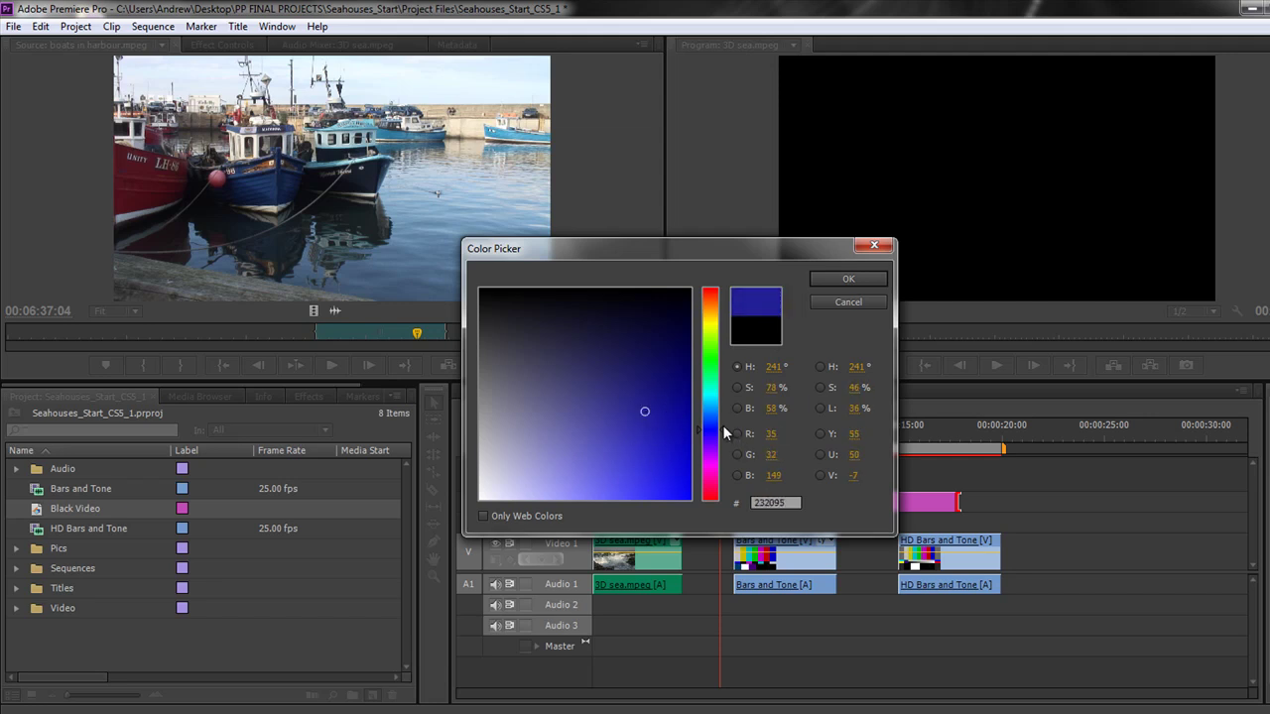
Pick green 27C41B as the matte color and name the matte Lime Green matte
drag(724, 433, 717, 355)
drag(649, 415, 661, 448)
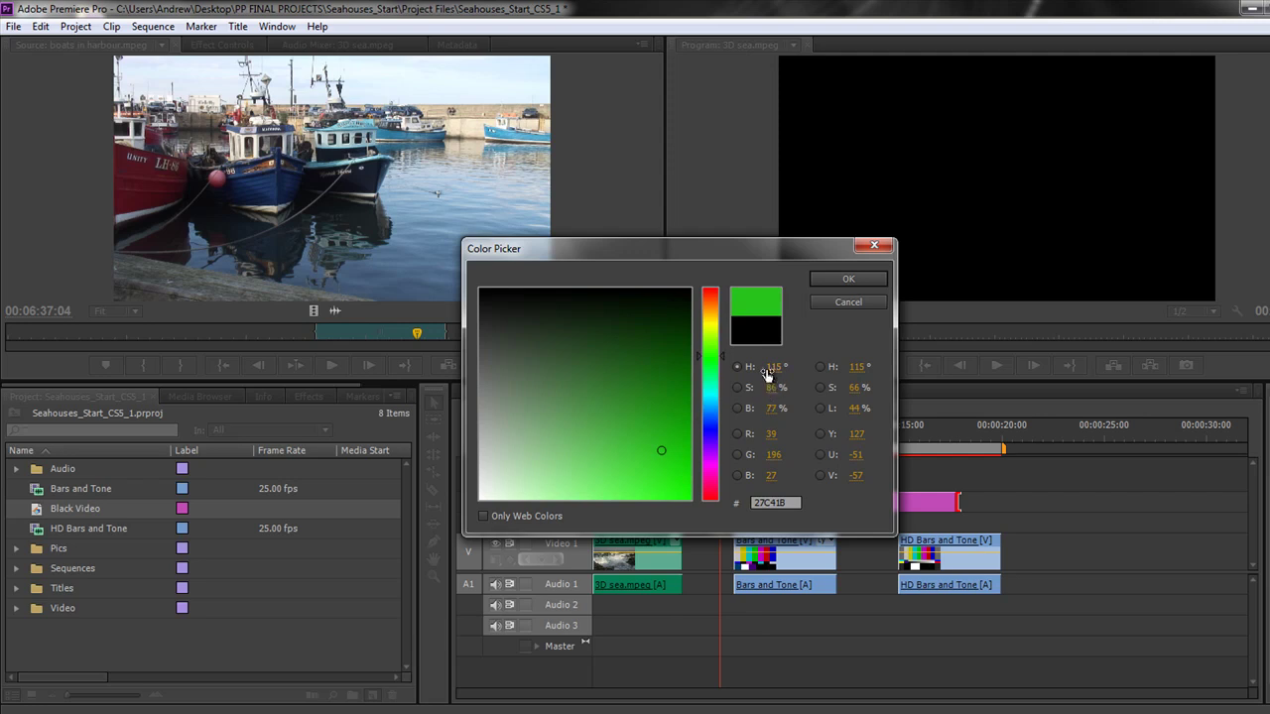
click(848, 278)
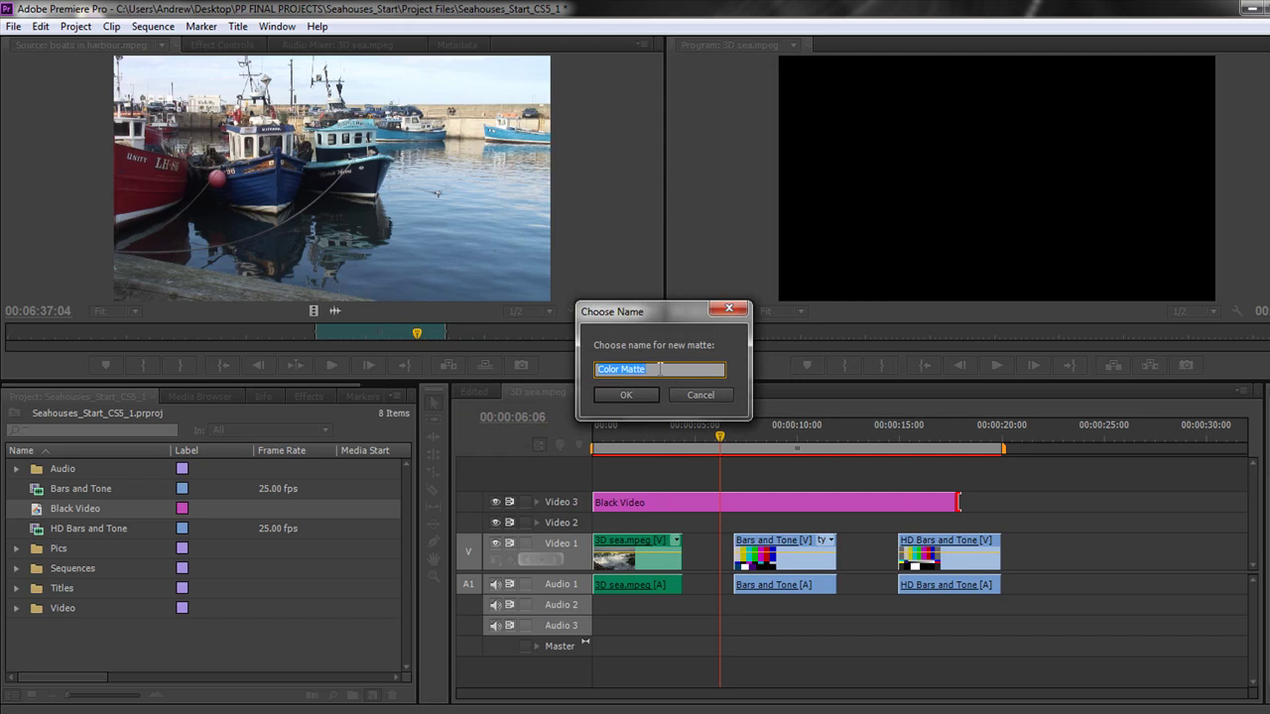
text(Lime Green matte)
key(Return)
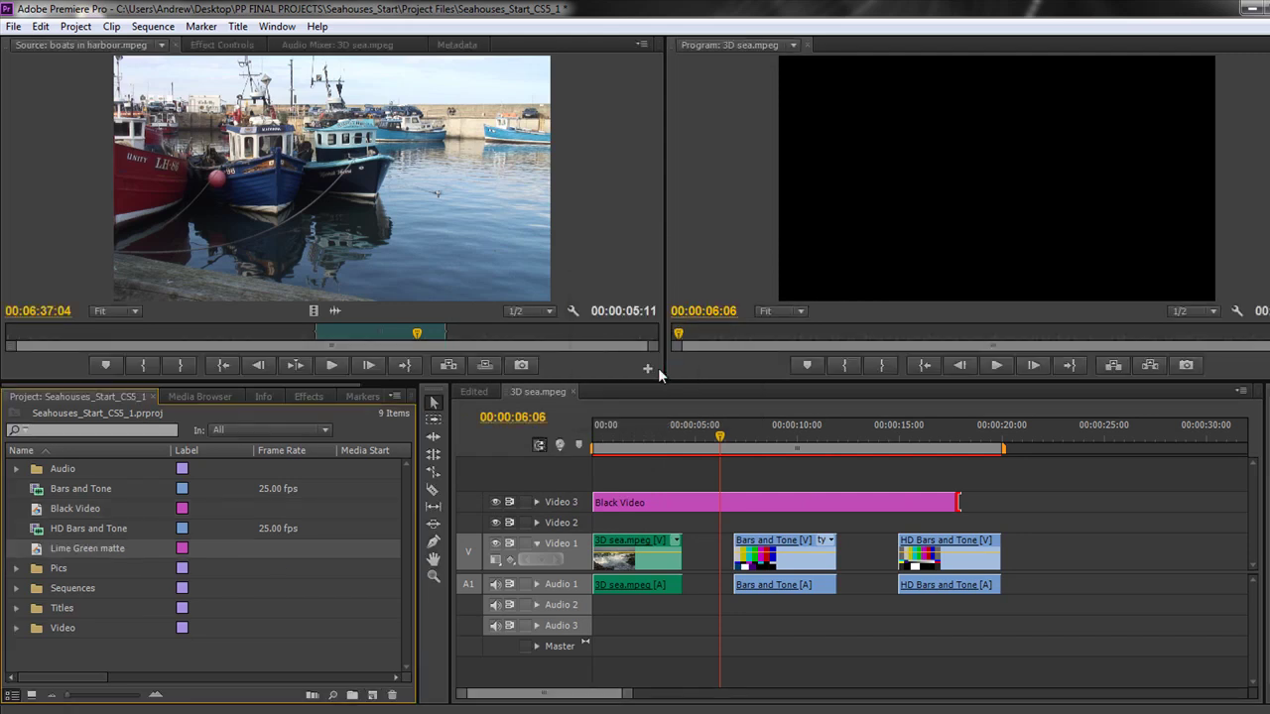
Place Lime Green matte on a new Video 4 track from about 00:00:01:06 and preview it at 00:00:02:12
drag(37, 554, 672, 489)
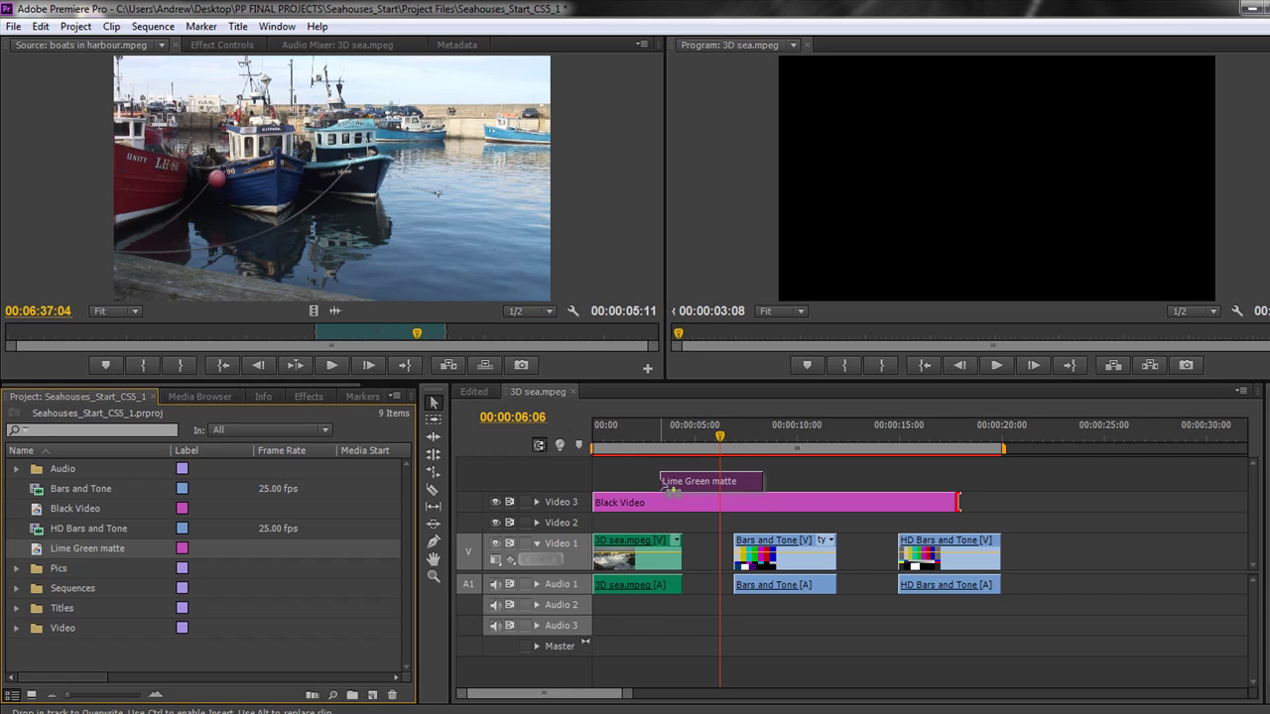
drag(671, 489, 626, 486)
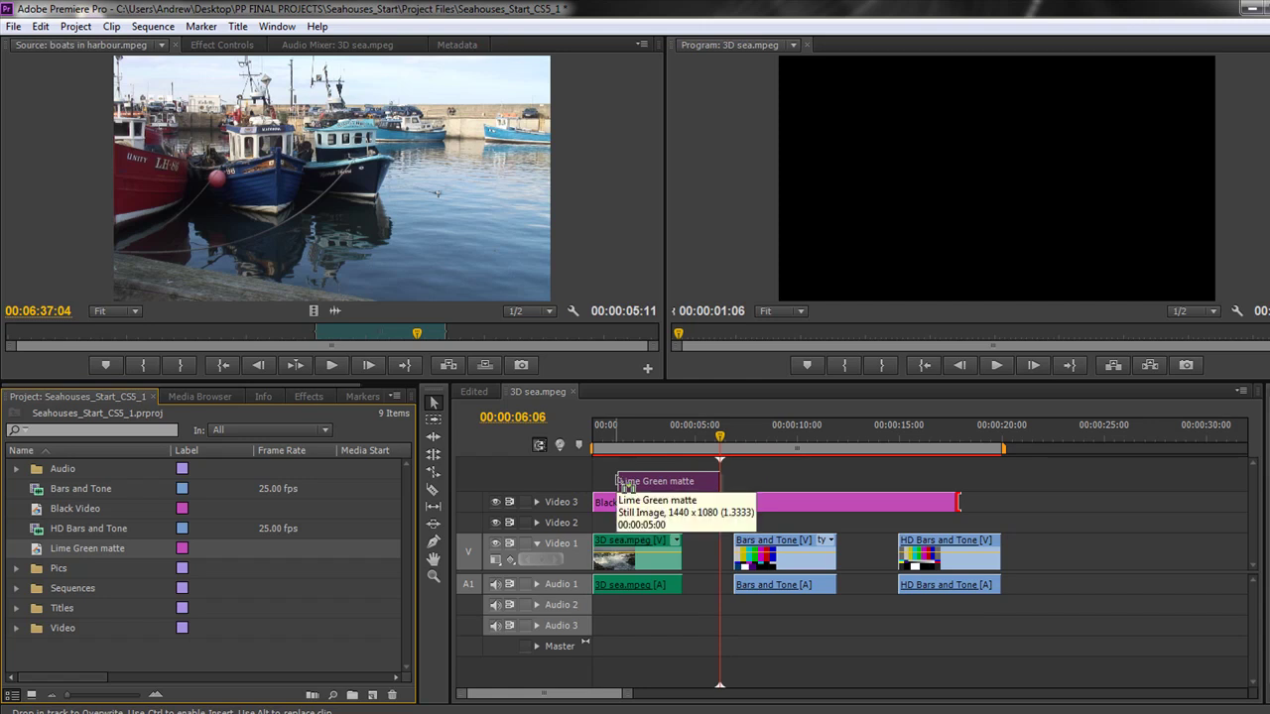
drag(622, 484, 619, 483)
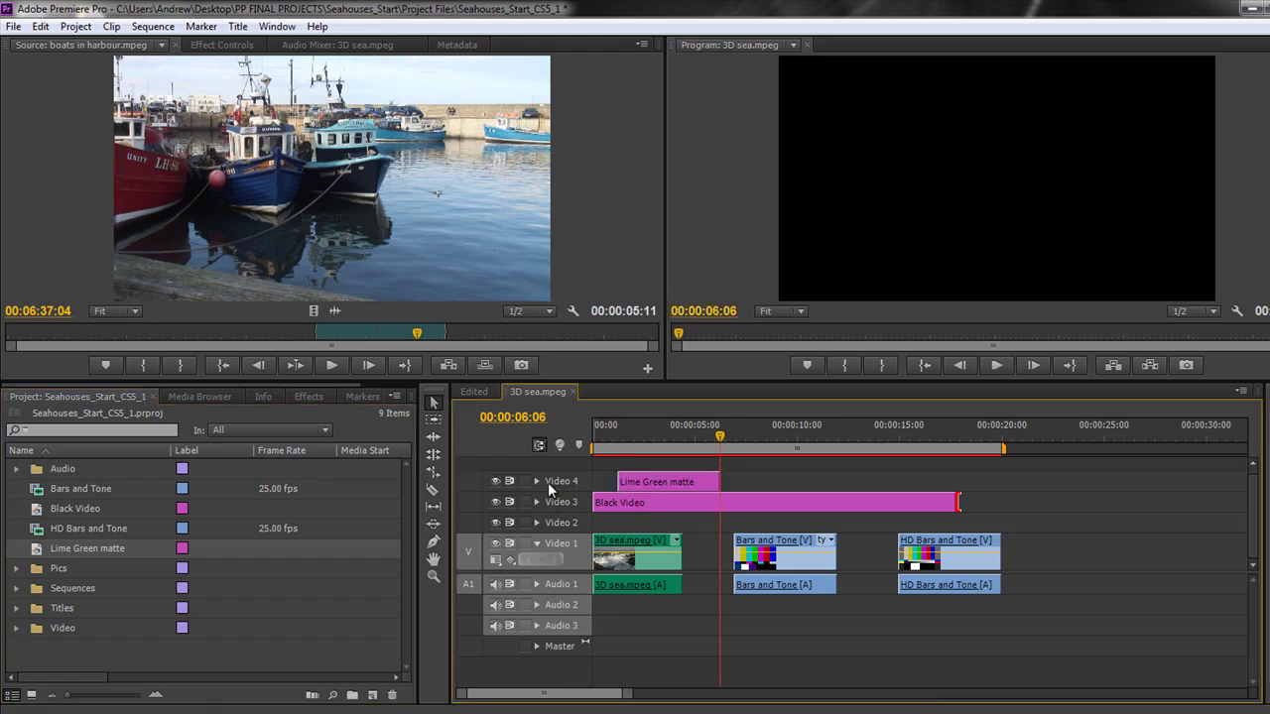
drag(719, 439, 643, 448)
Create a Universal Counting Leader at 1440 x 1080, 25.00fps, HD Anamorphic 1080 (1.333), 48000 Hz, keeping the default colors and cue blips
click(374, 694)
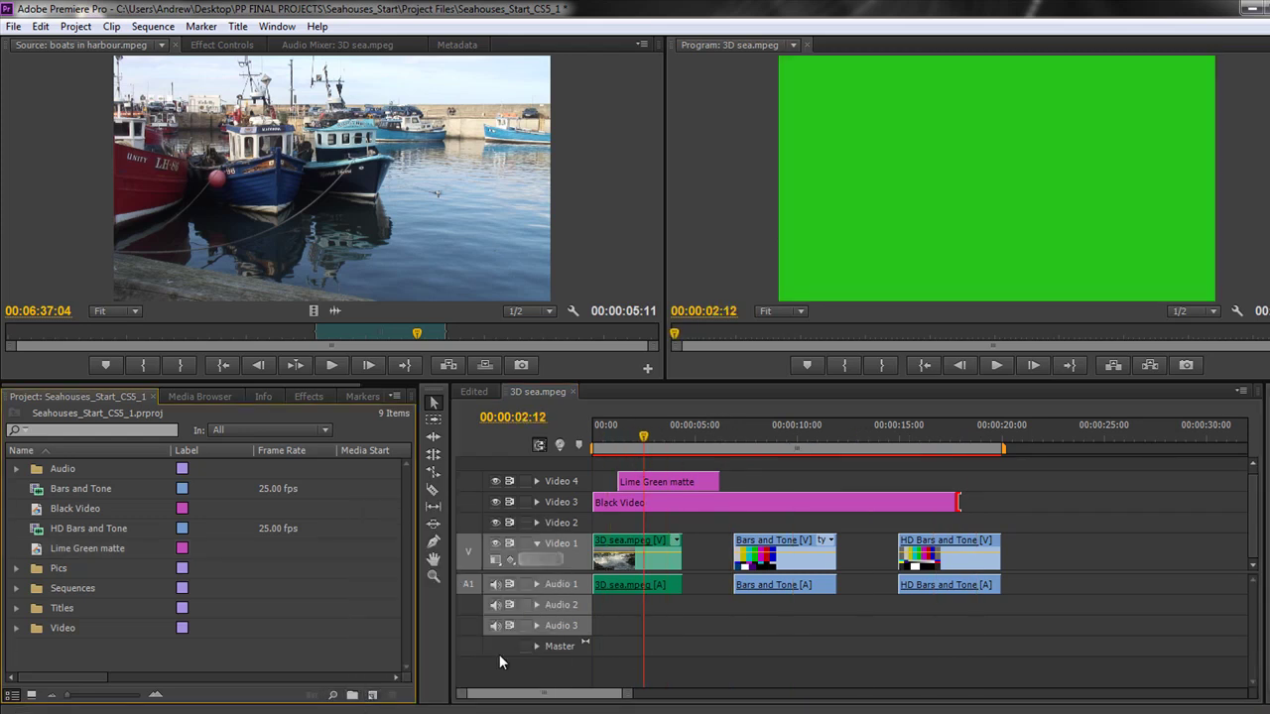
click(369, 694)
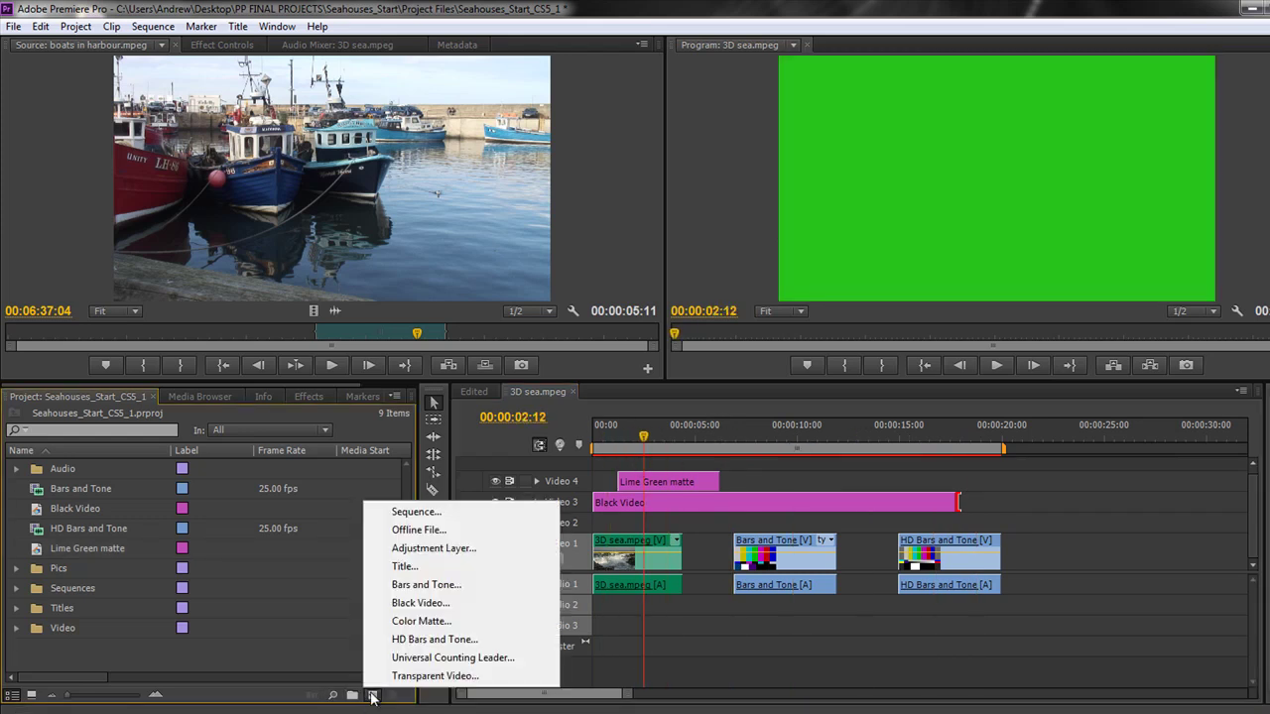
click(415, 657)
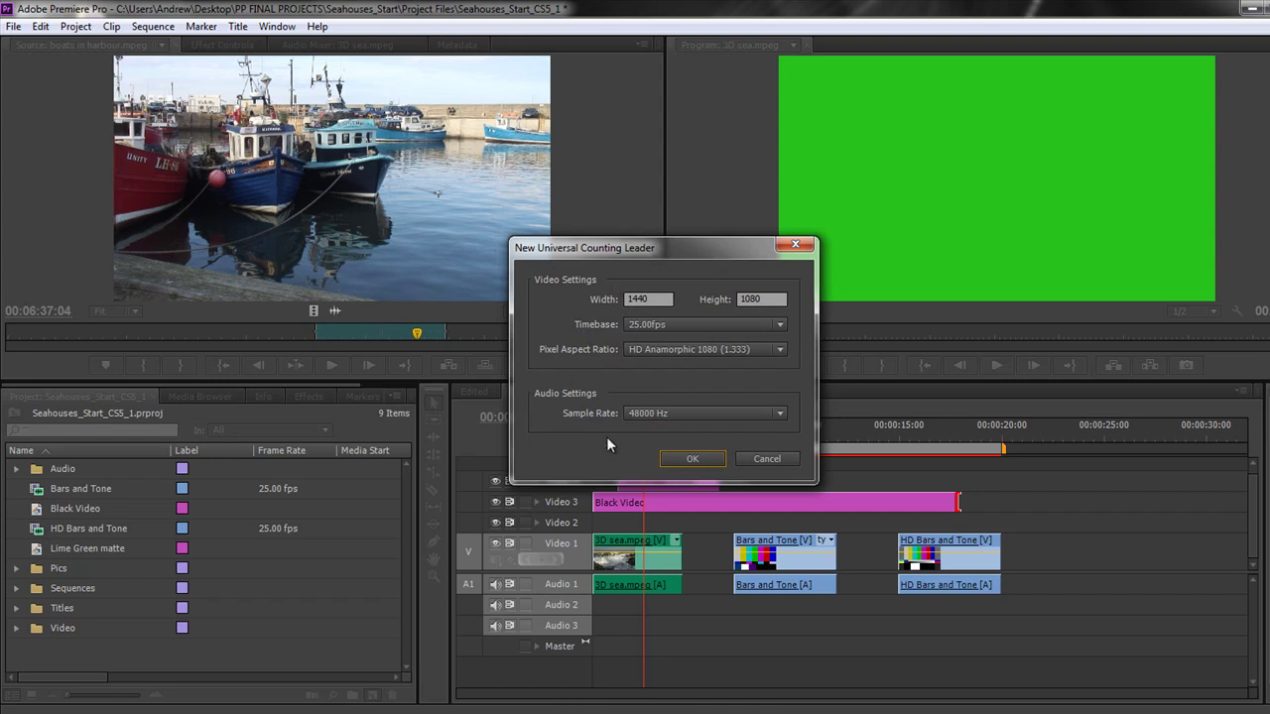
click(694, 463)
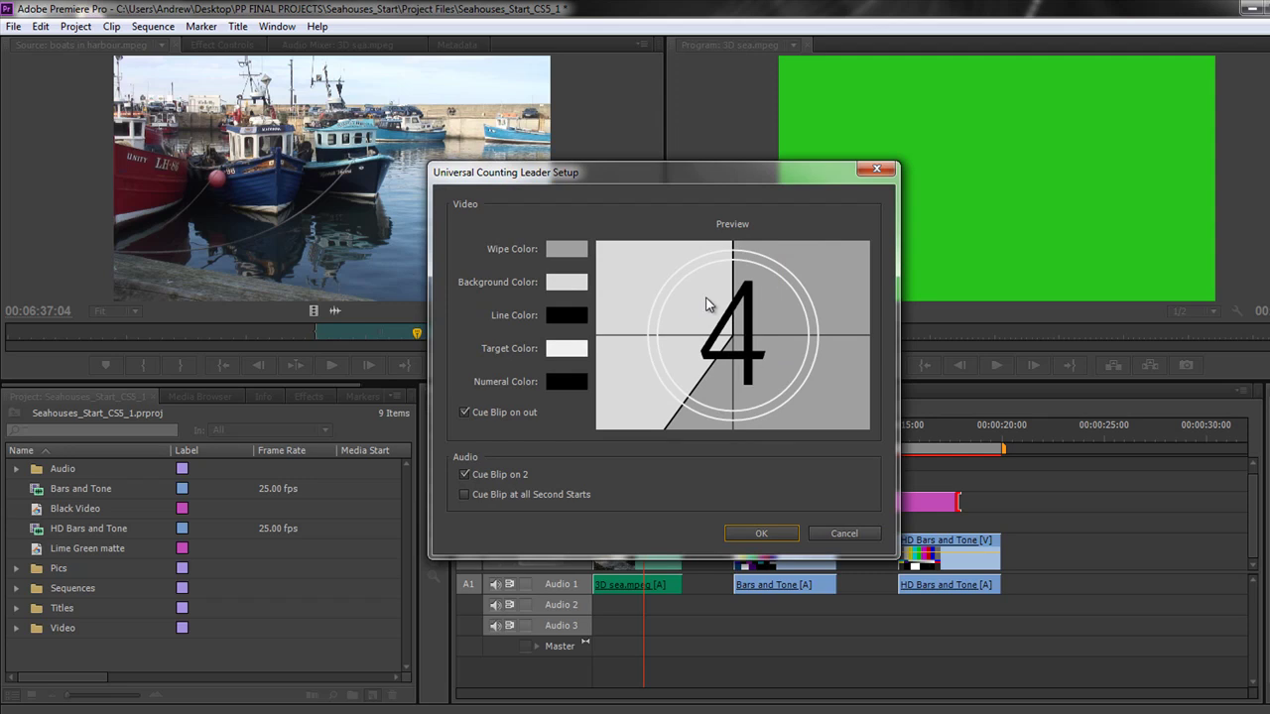
click(756, 535)
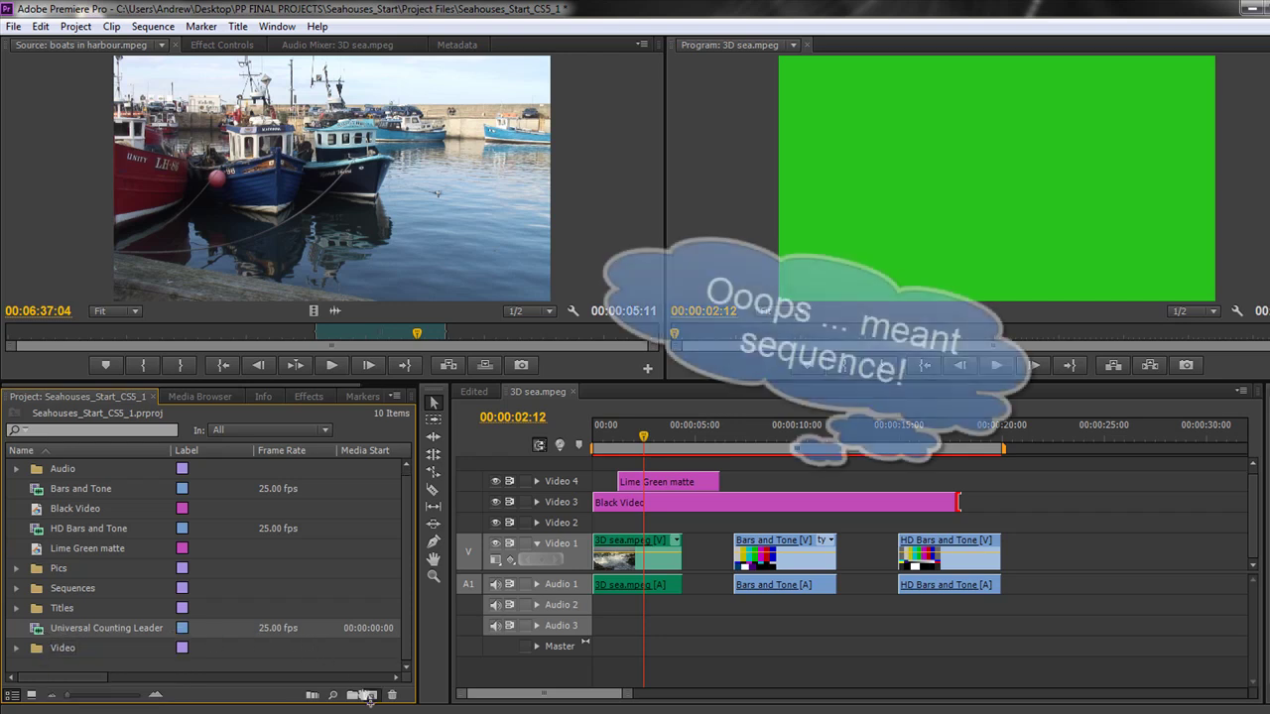
Create a sequence from the Universal Counting Leader clip and play it through to the end
drag(367, 695, 372, 696)
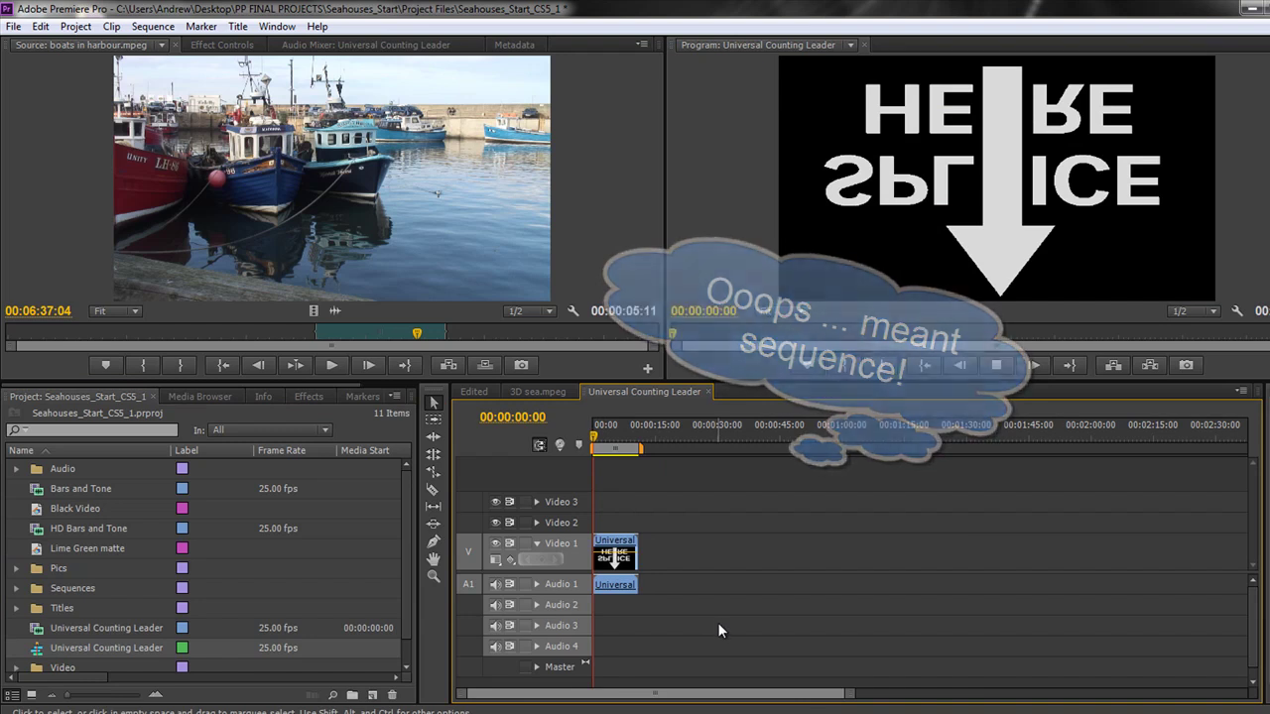
key(space)
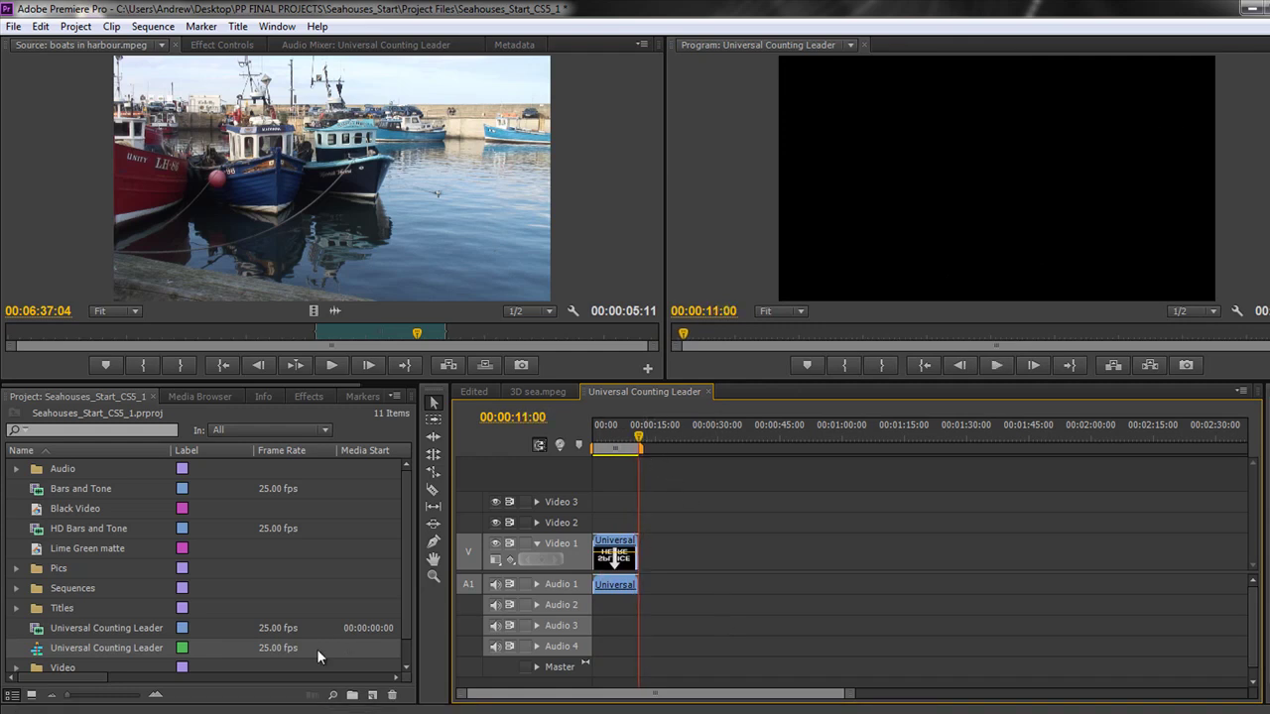
Create a Transparent Video item at 1440 x 1080, 25.00fps, with pixel aspect ratio HD Anamorphic 1080 (1.333)
scroll(105, 653, down, 1)
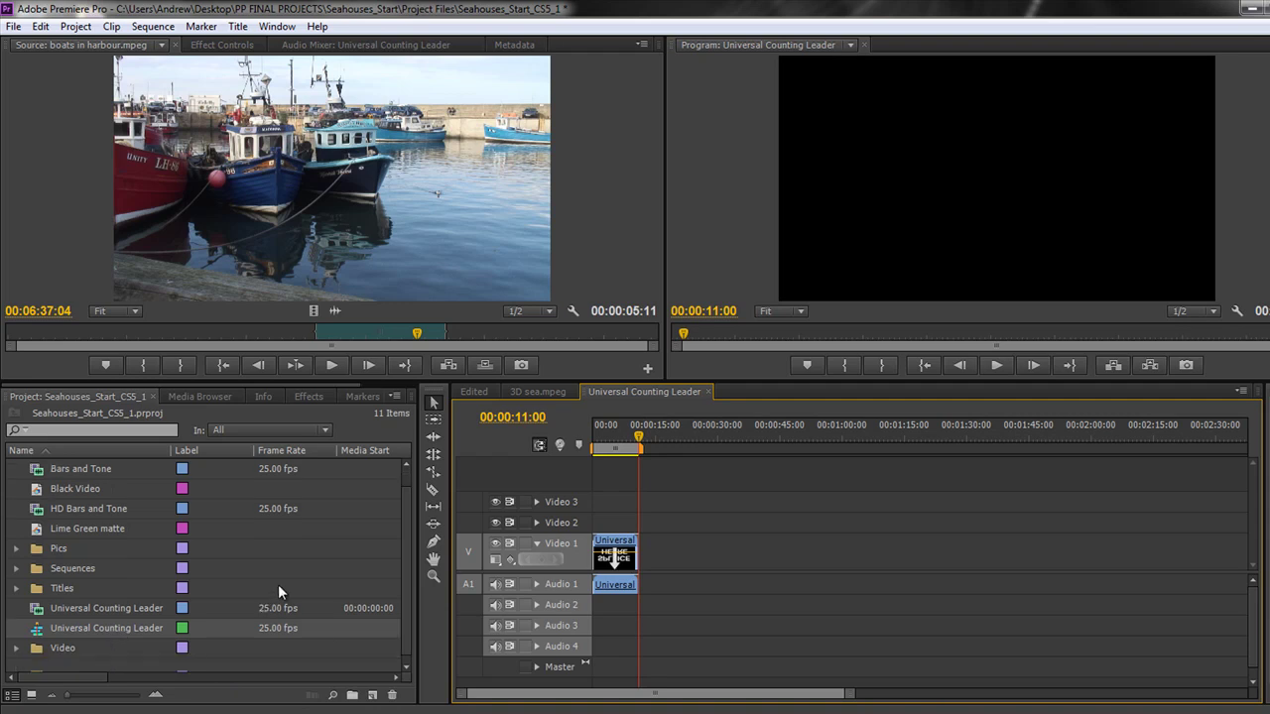
click(373, 696)
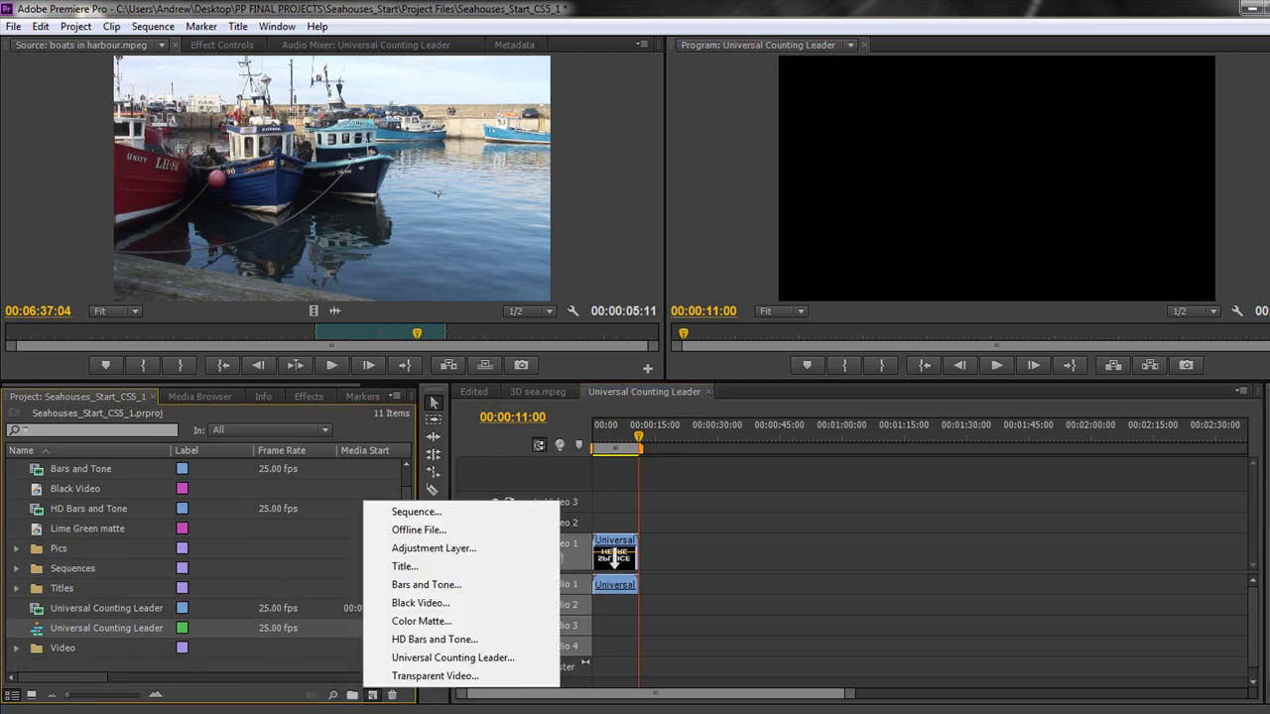
click(439, 672)
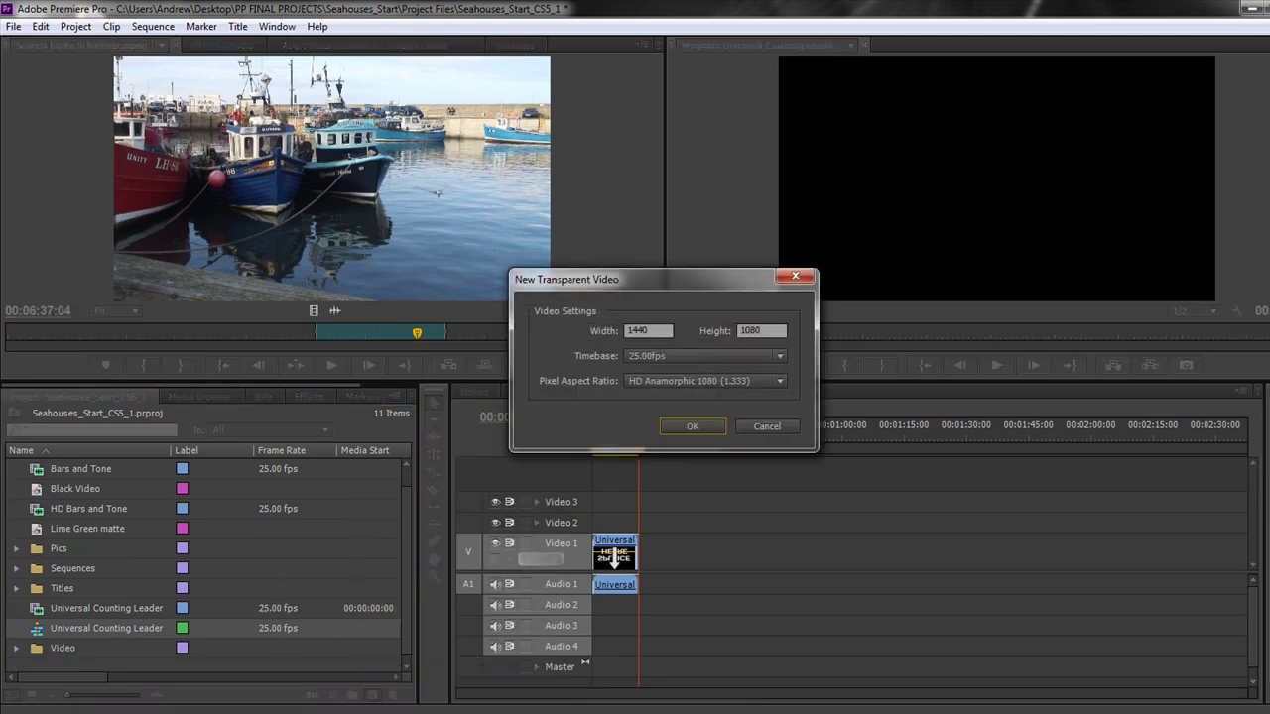
click(697, 422)
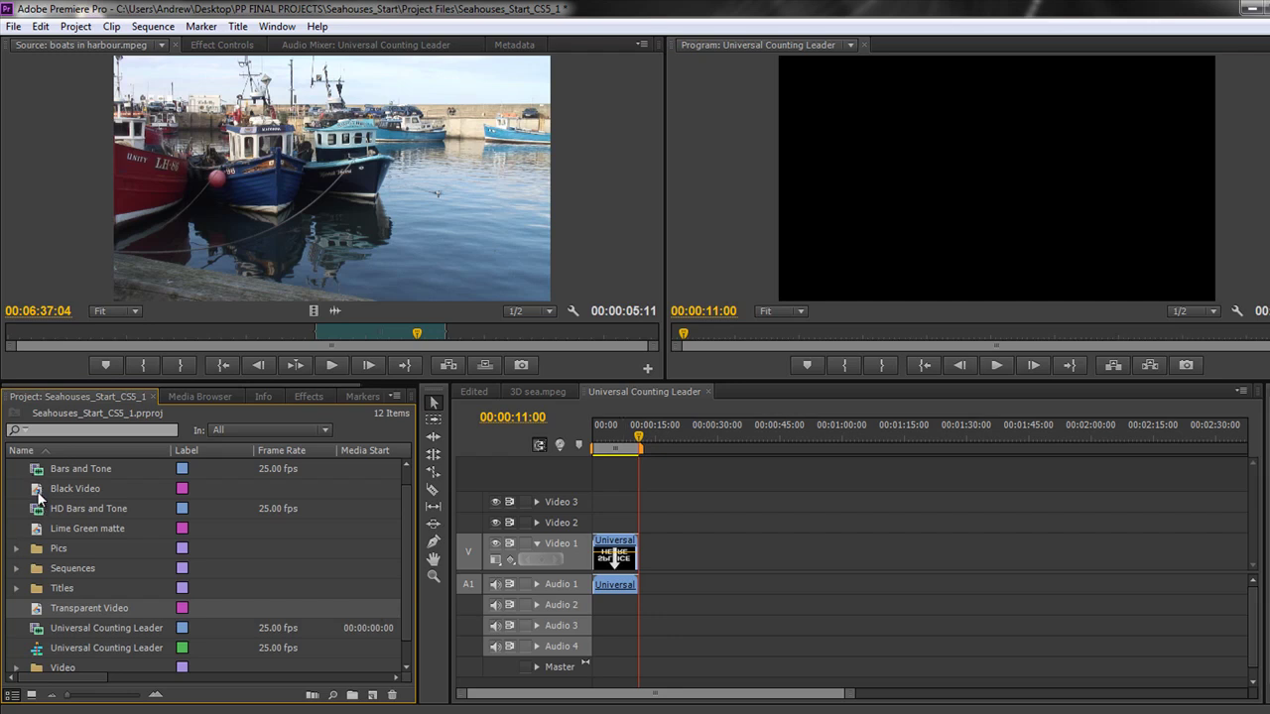
Add Black Video to Video 2 above the counting leader with the Generate effect Checkerboard applied, and preview it at 00:00:07:05
drag(40, 490, 636, 522)
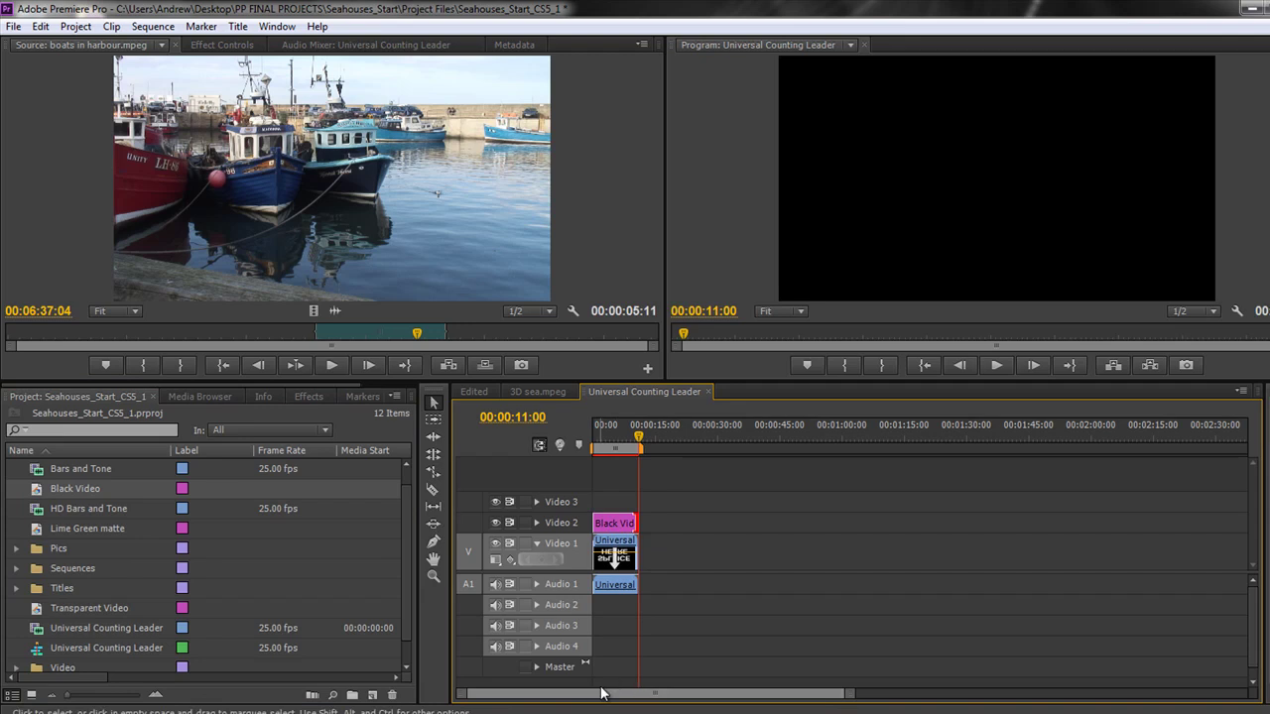
click(307, 396)
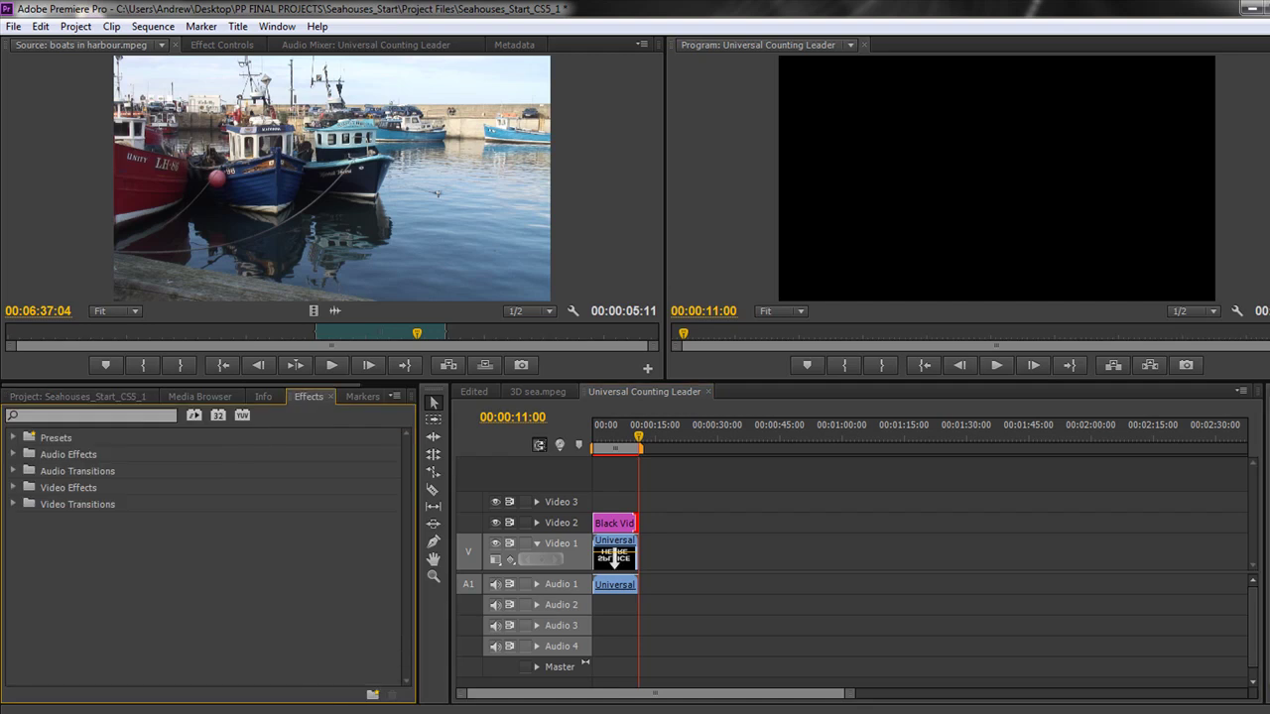
click(13, 488)
scroll(185, 557, down, 2)
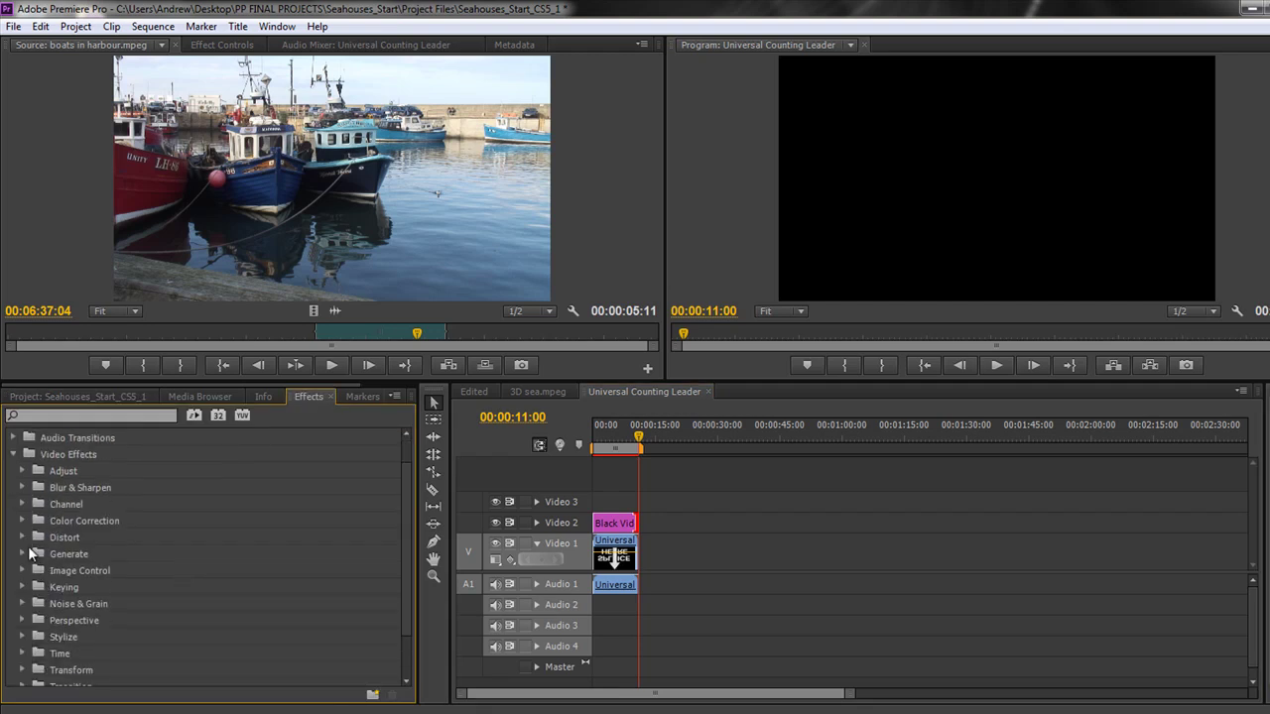
click(22, 552)
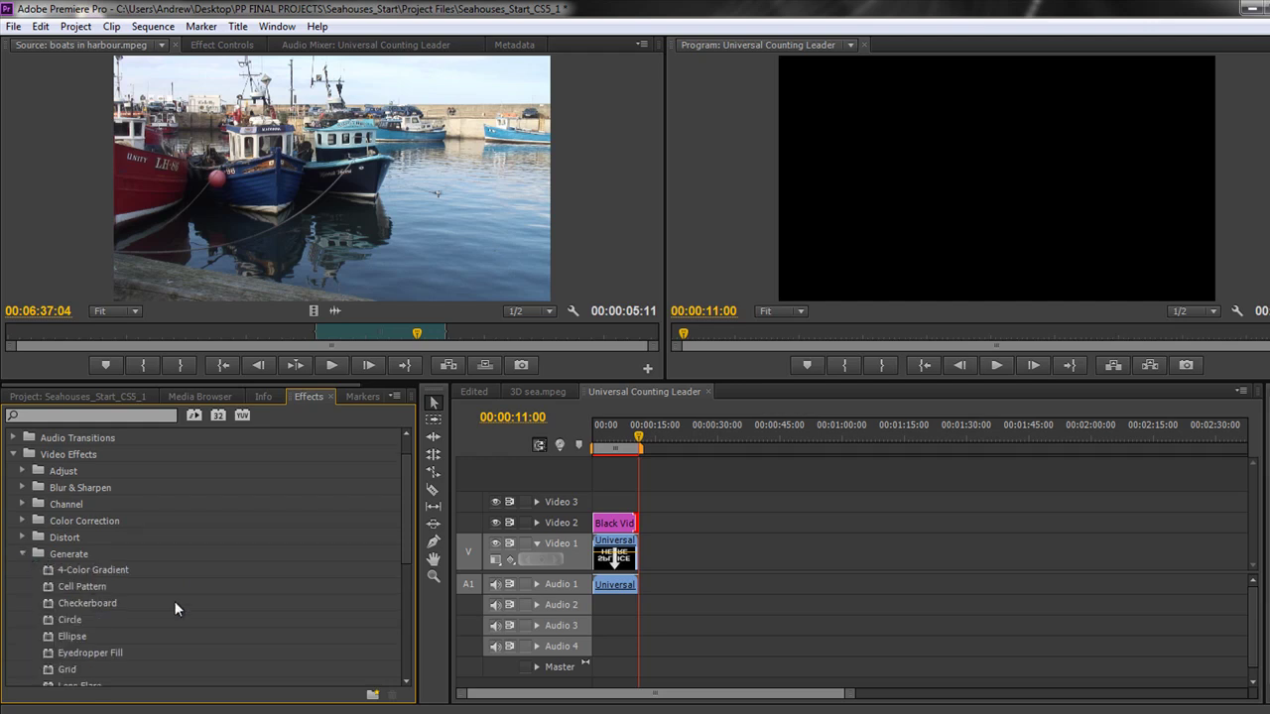
scroll(225, 564, down, 2)
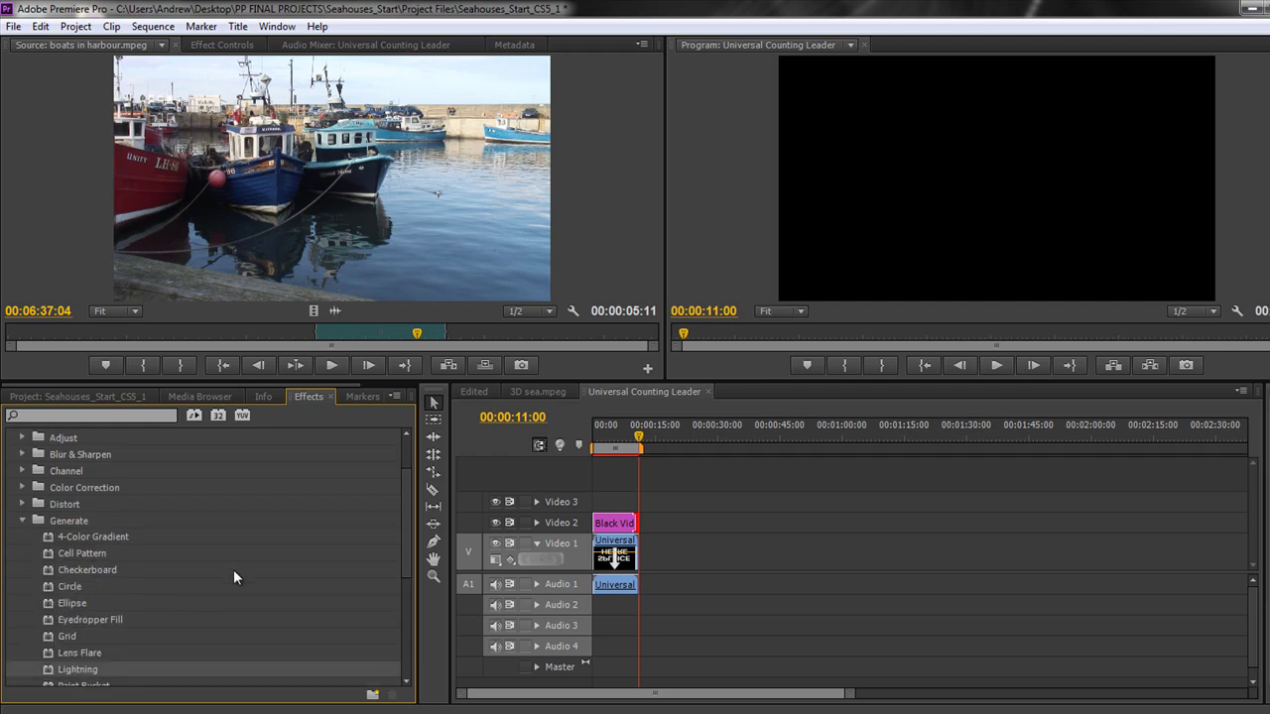
click(91, 570)
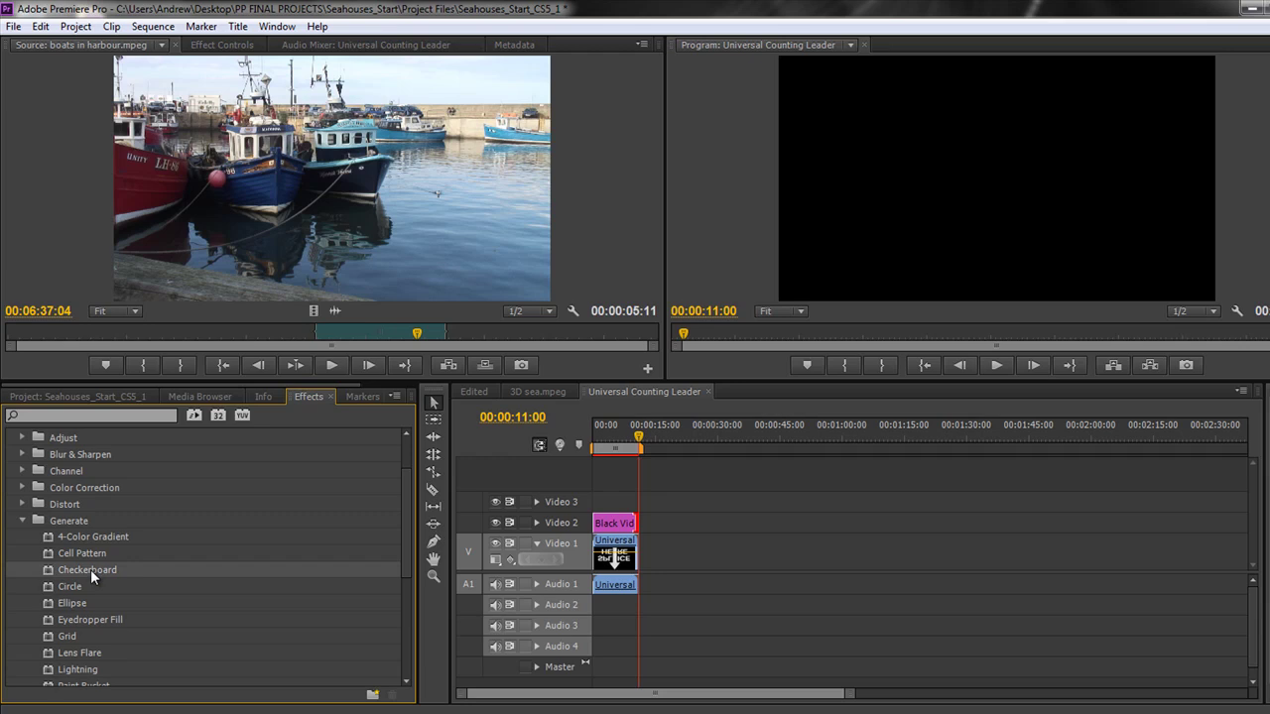
drag(90, 570, 603, 523)
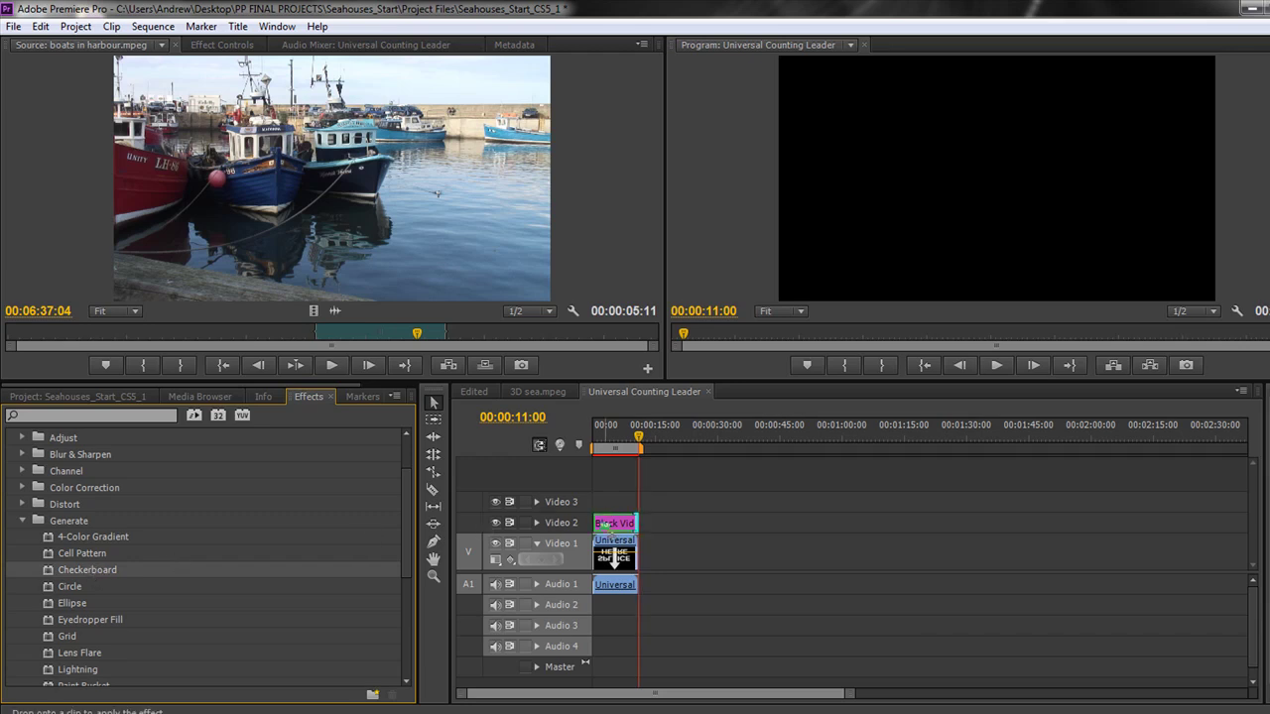
drag(602, 523, 606, 529)
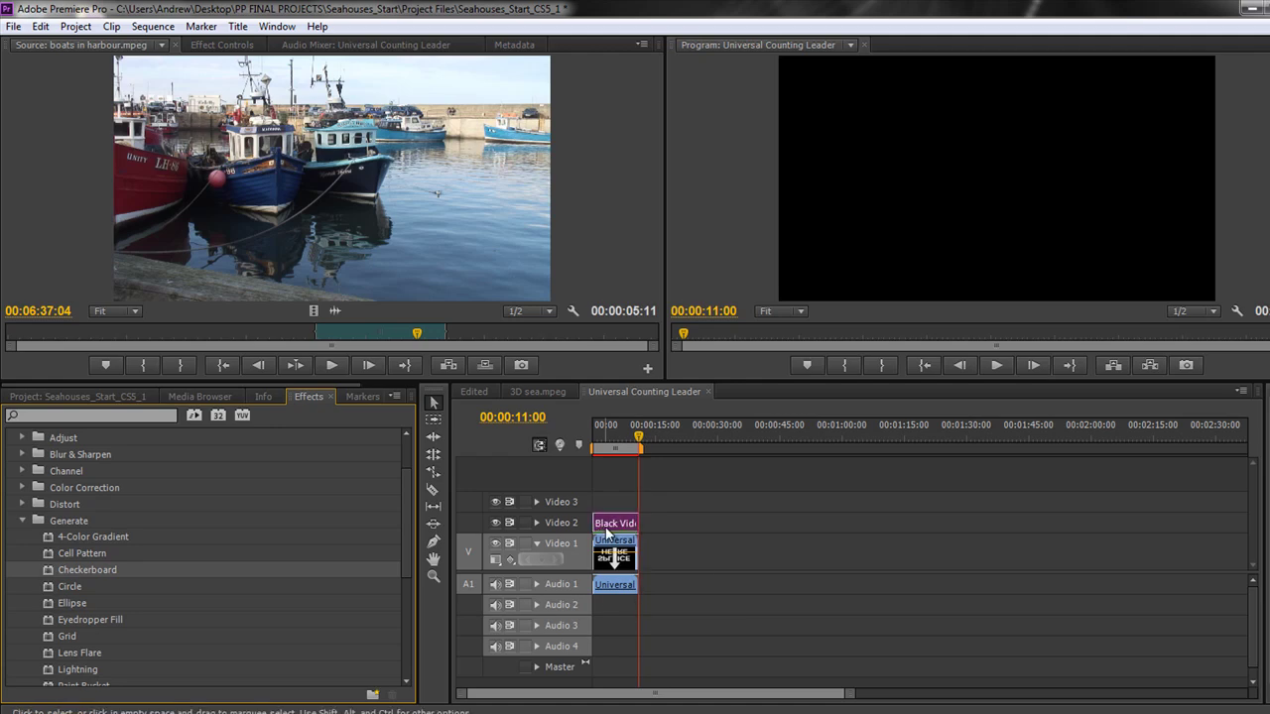
click(624, 437)
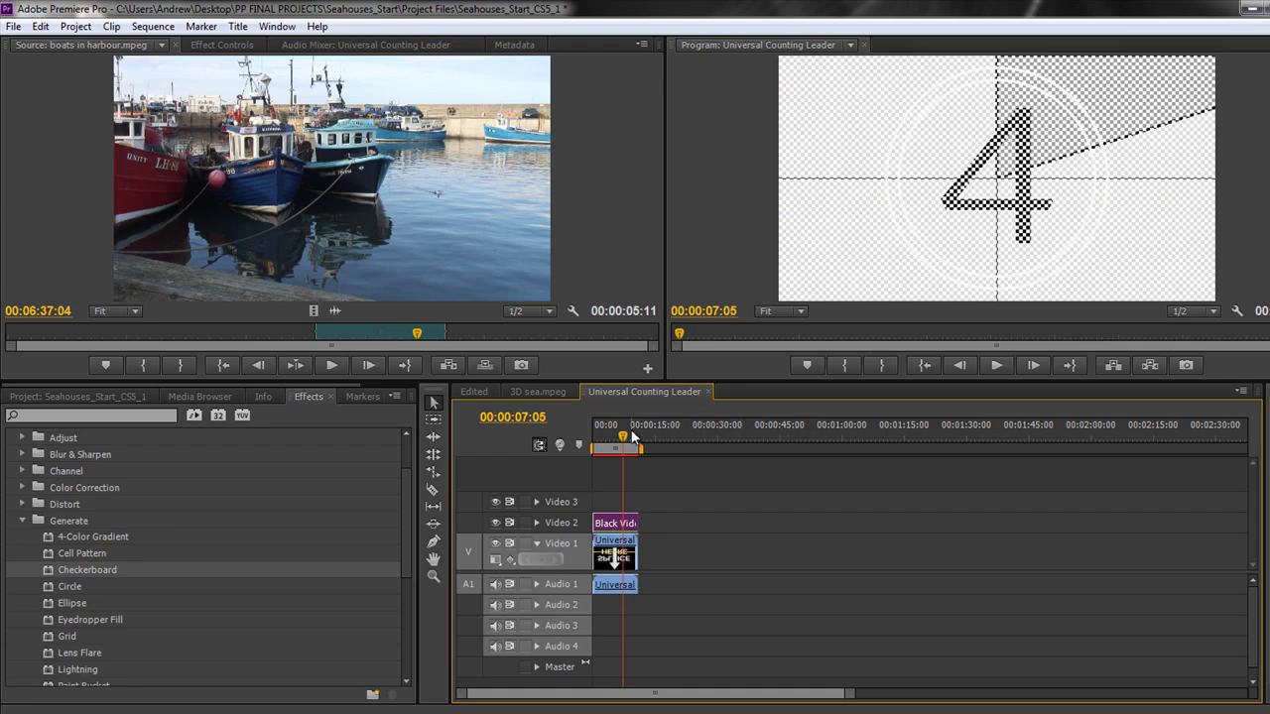
mouse_move(625, 437)
mouse_down()
mouse_move(601, 442)
mouse_move(623, 437)
mouse_up()
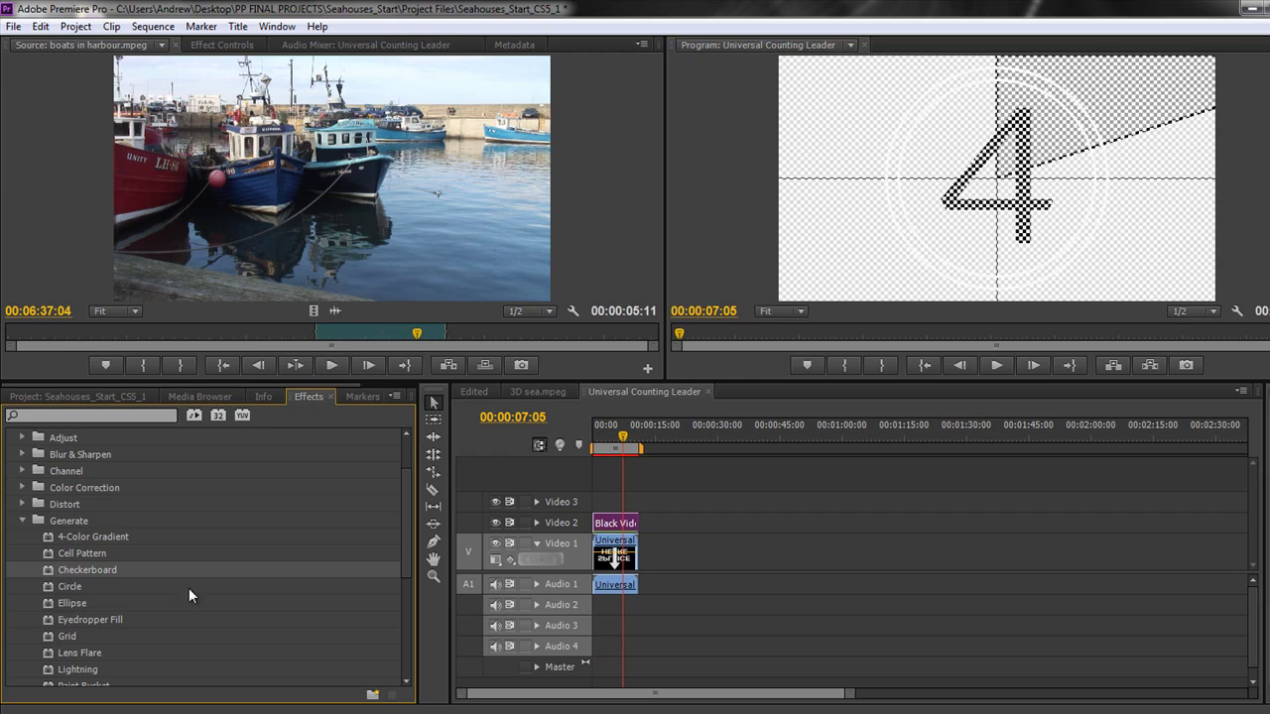
Place Transparent Video on Video 3 above the Black Video clip and apply the Generate effect Lightning to it
click(93, 399)
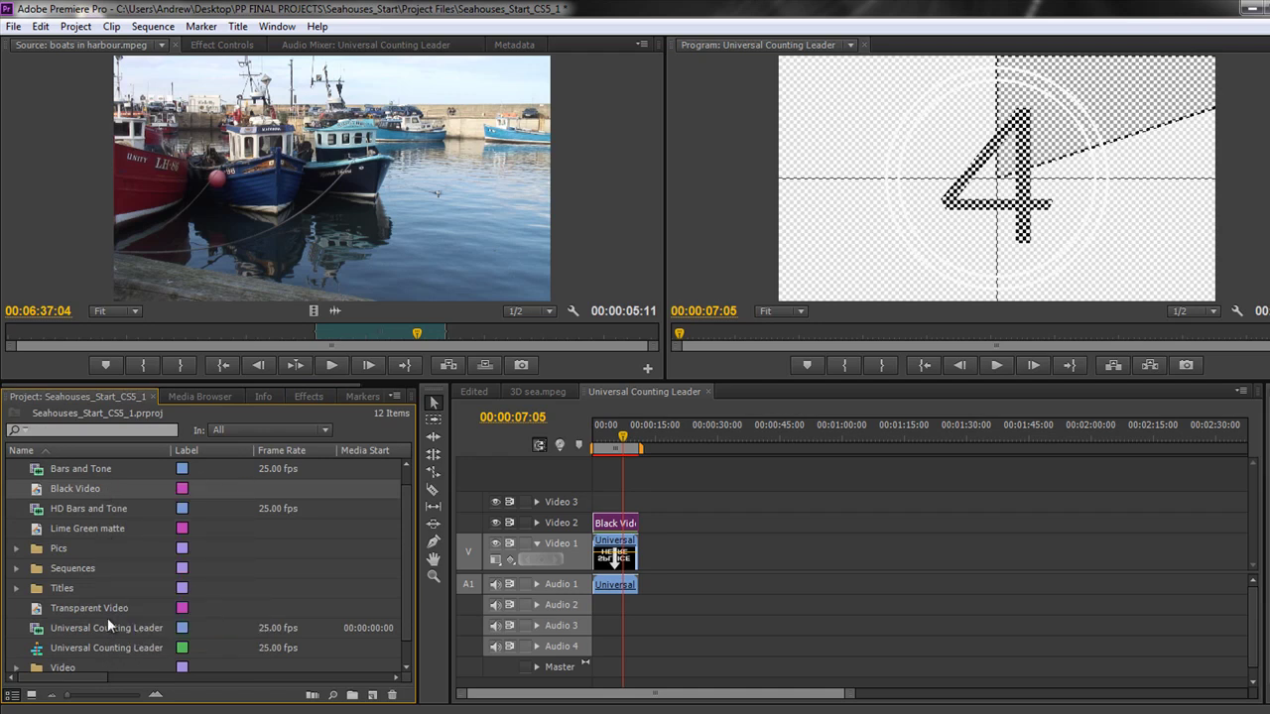
drag(107, 608, 642, 502)
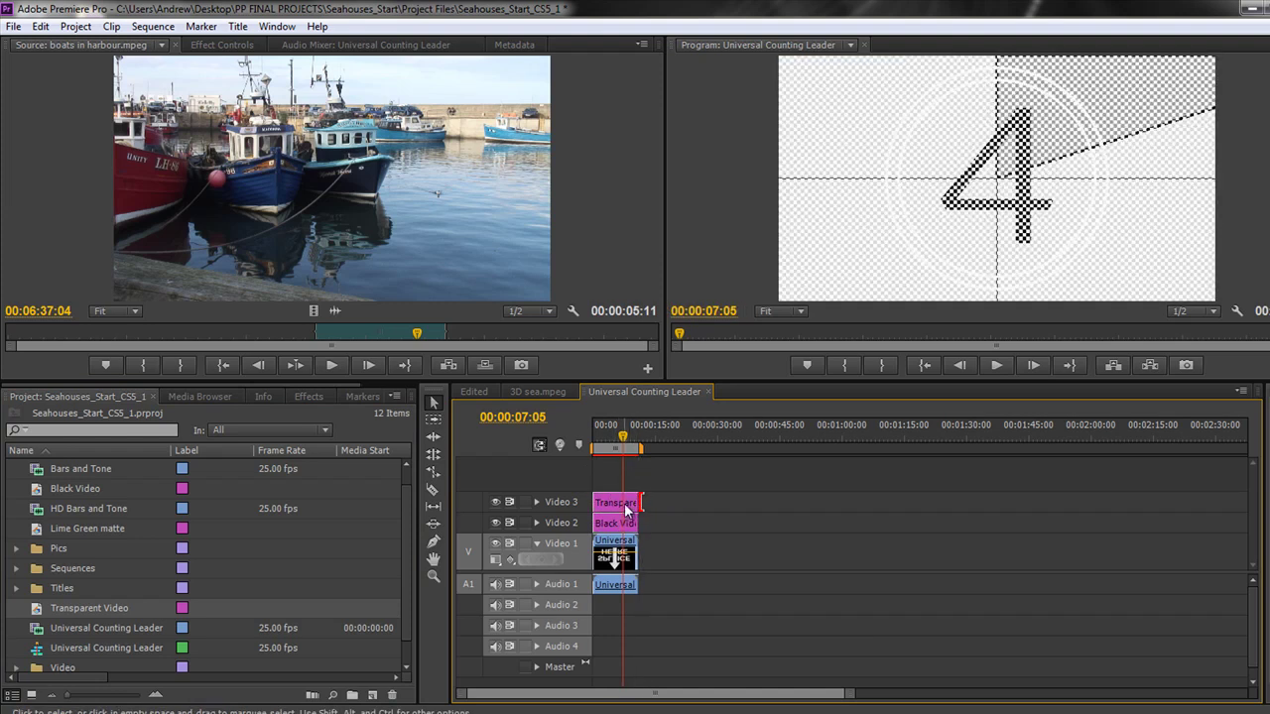
click(308, 396)
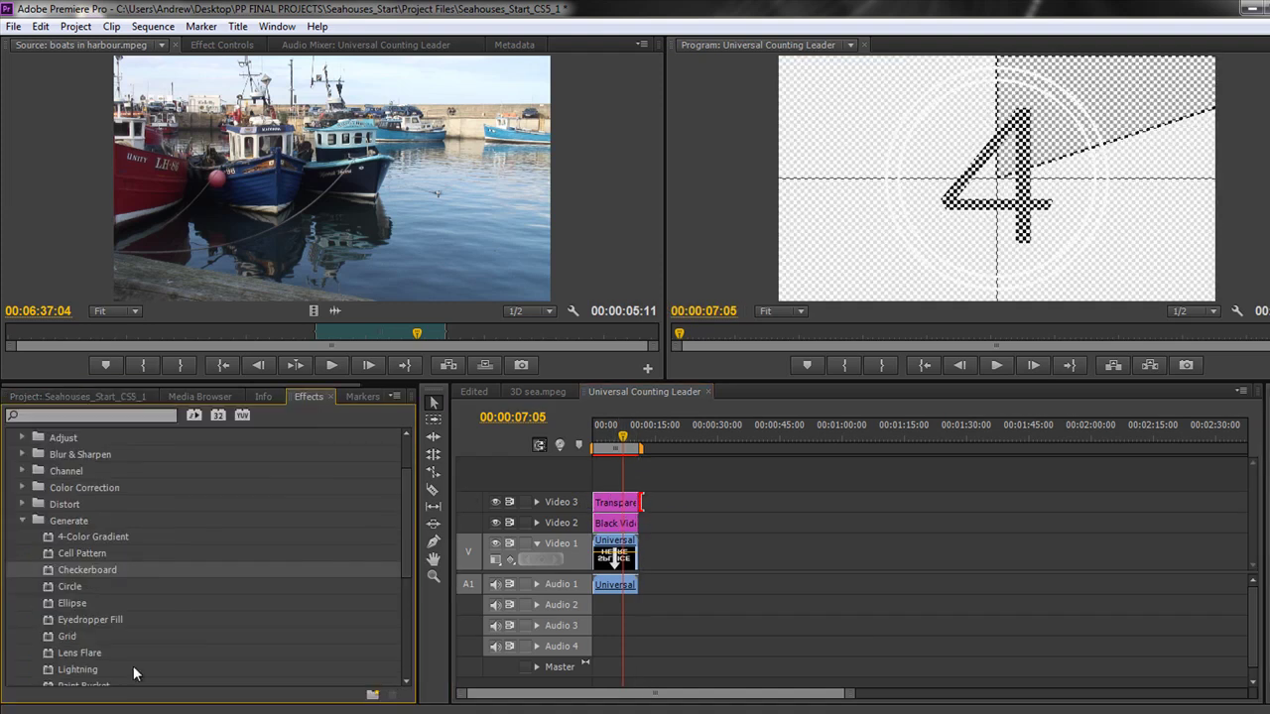
scroll(86, 591, down, 1)
drag(69, 615, 615, 502)
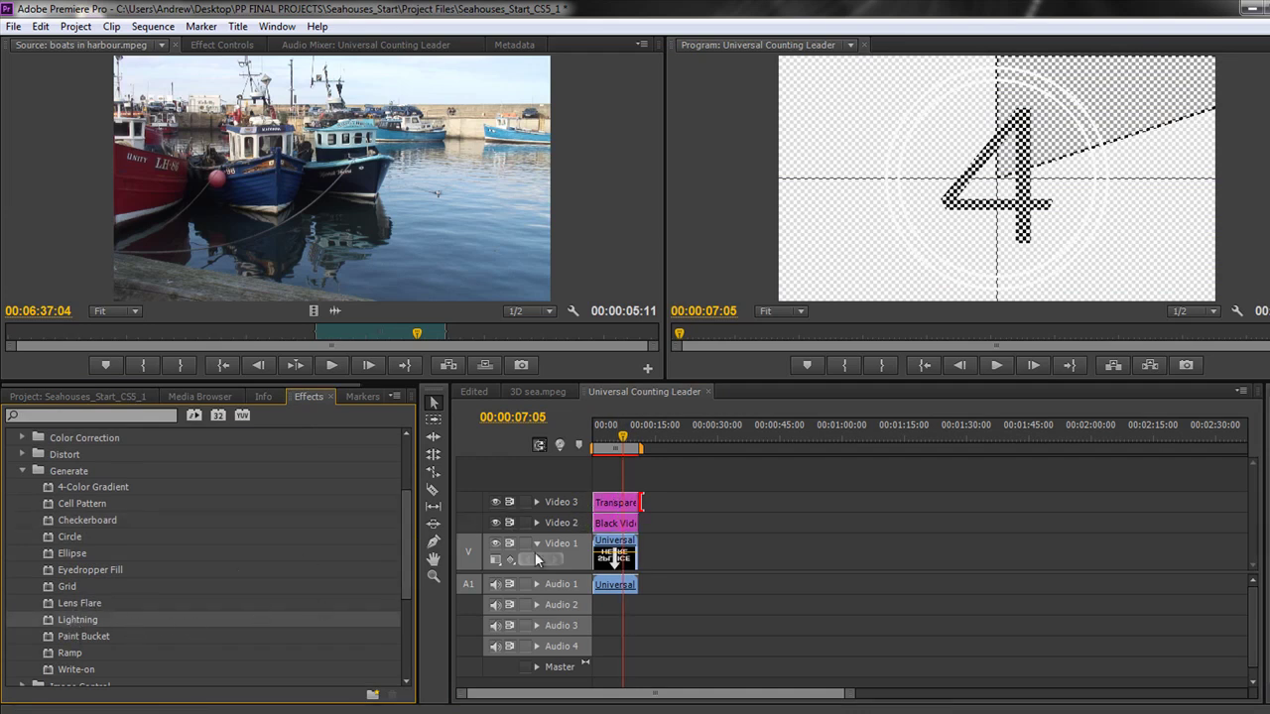
click(617, 506)
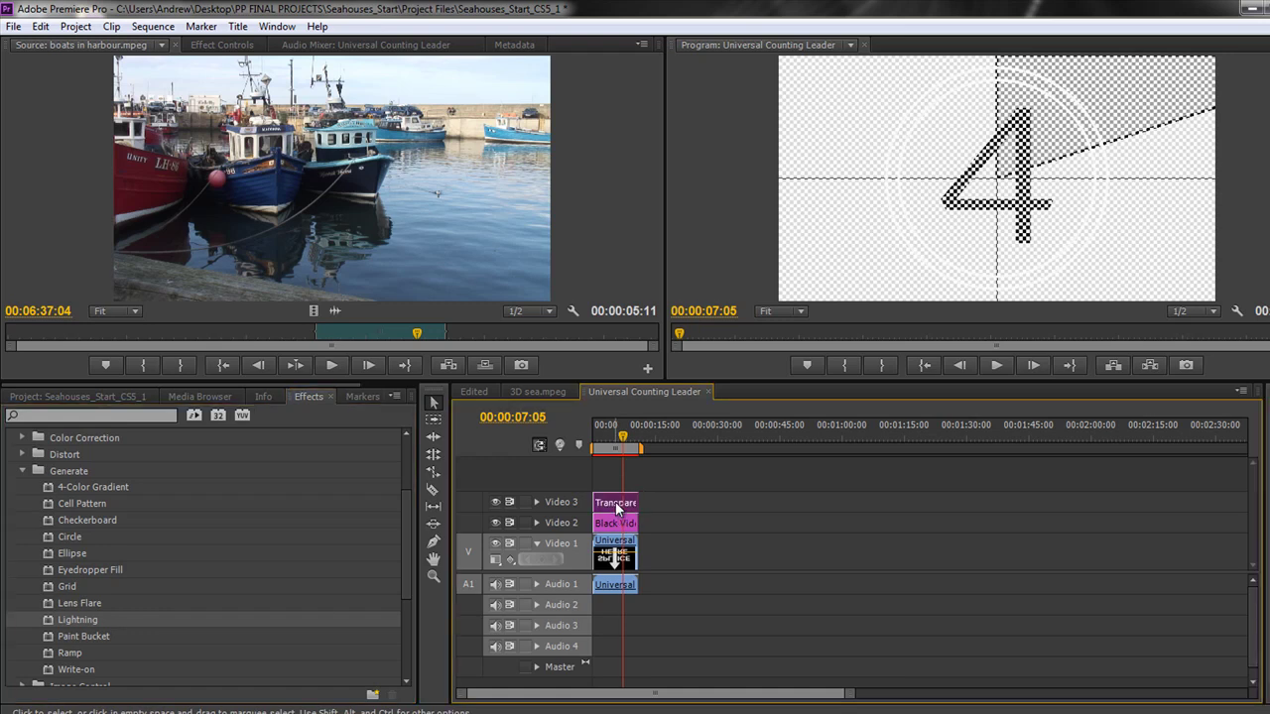
click(89, 616)
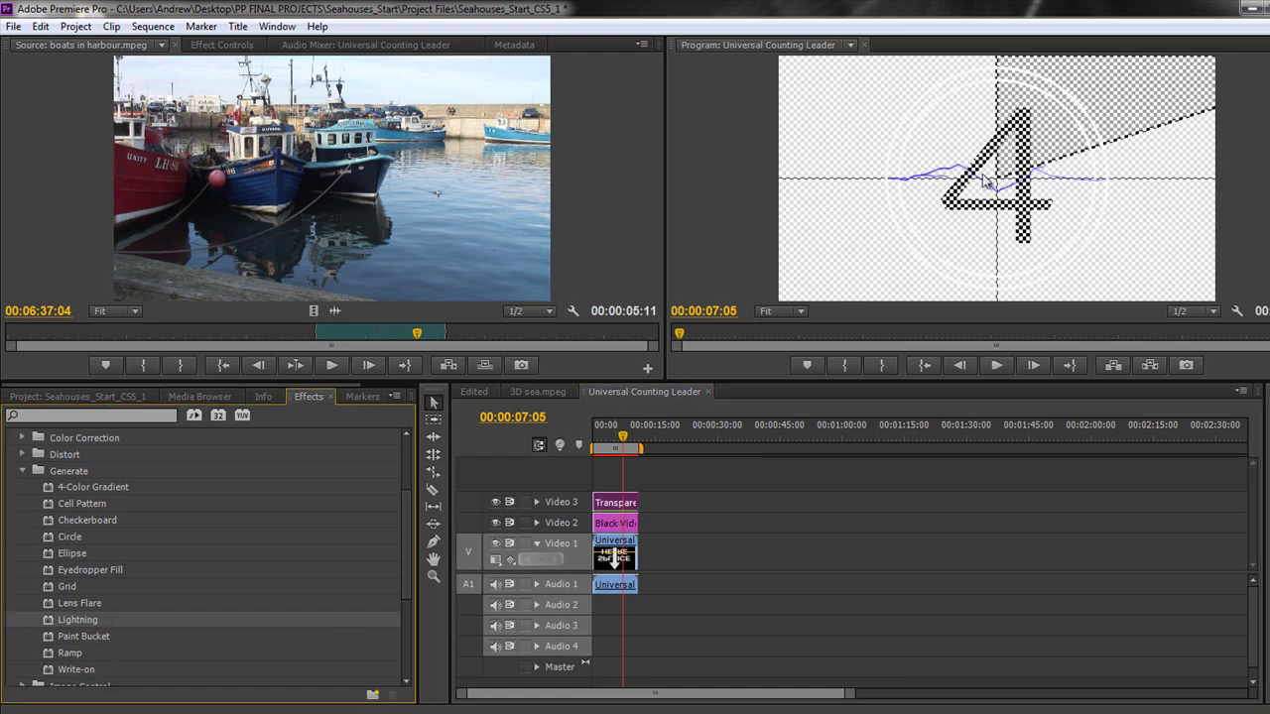
Hide the output of Video 2 and Video 1, and play the Lightning effect on its own up to 00:00:08:08
click(496, 523)
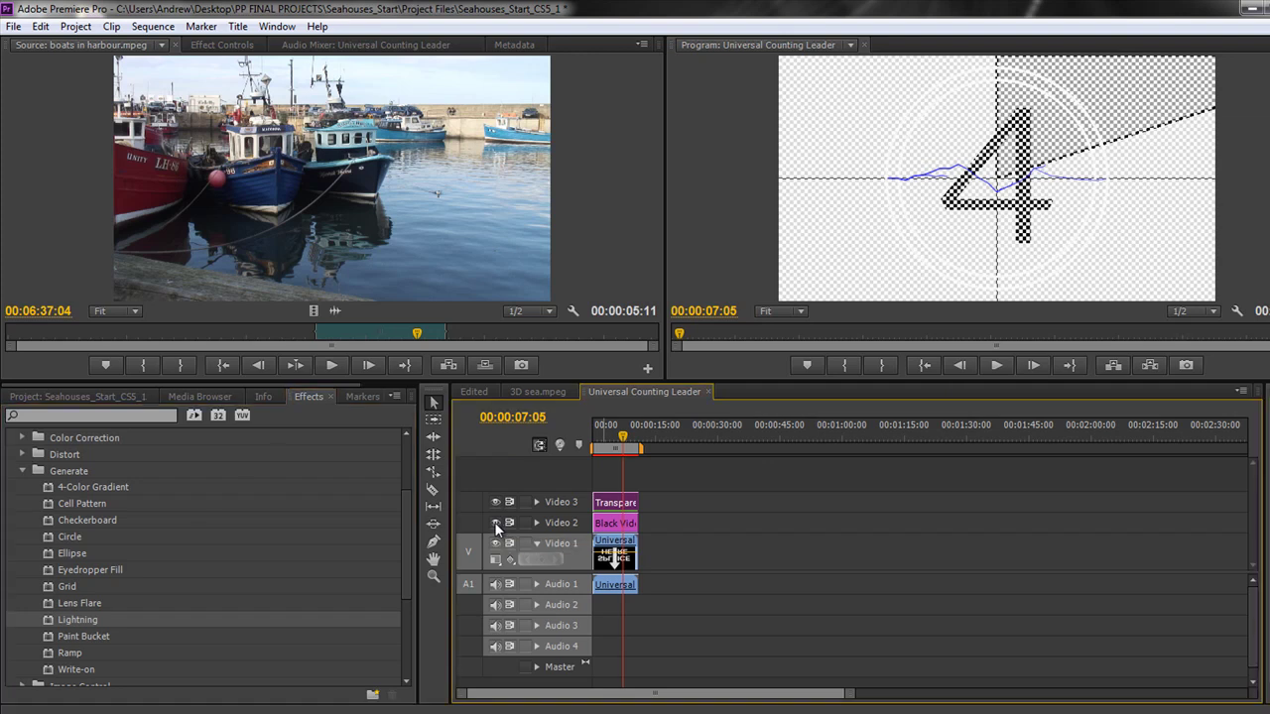
click(496, 544)
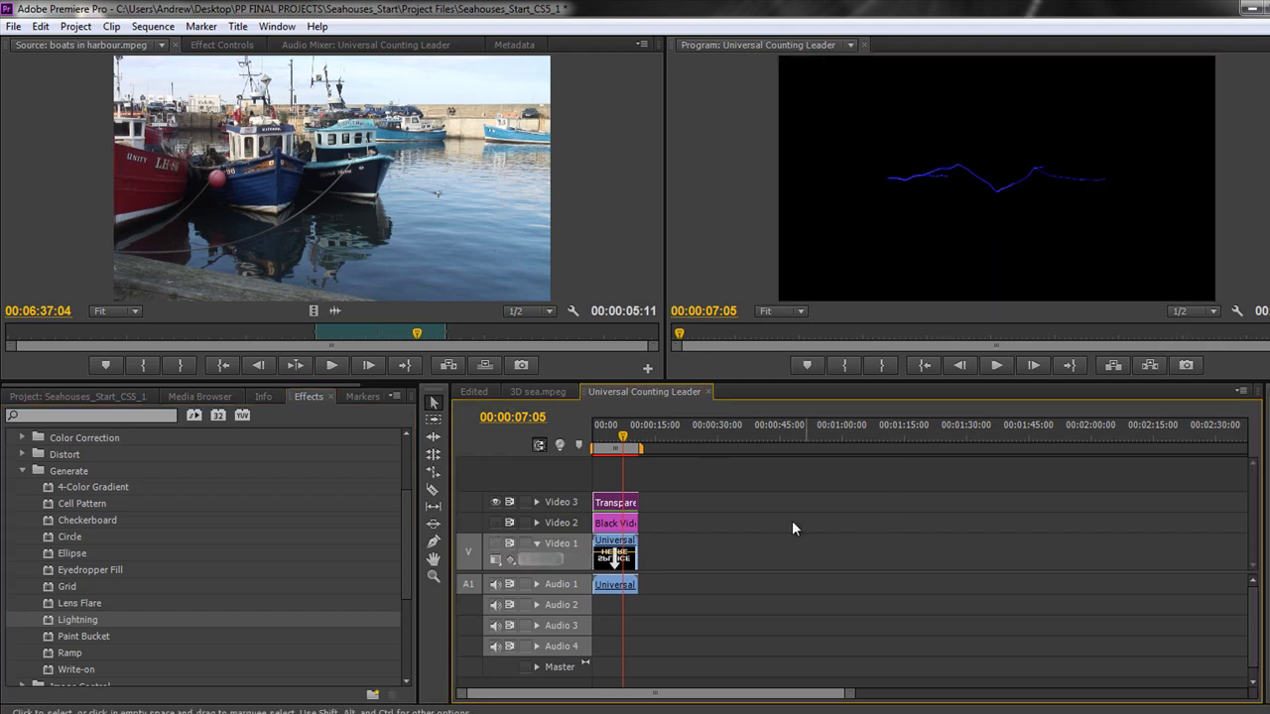
key(space)
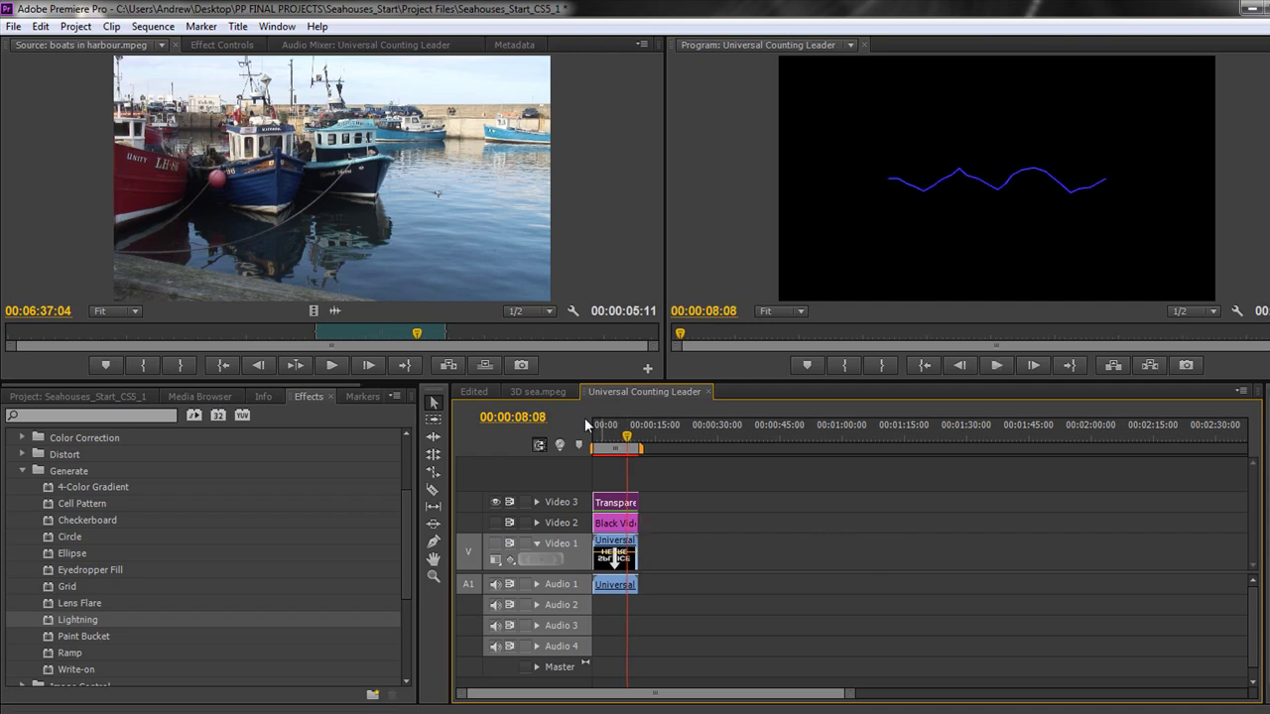
Show Video 1 again and play the Lightning effect over the counting leader, replaying an earlier part and stopping at 00:00:04:12
click(496, 544)
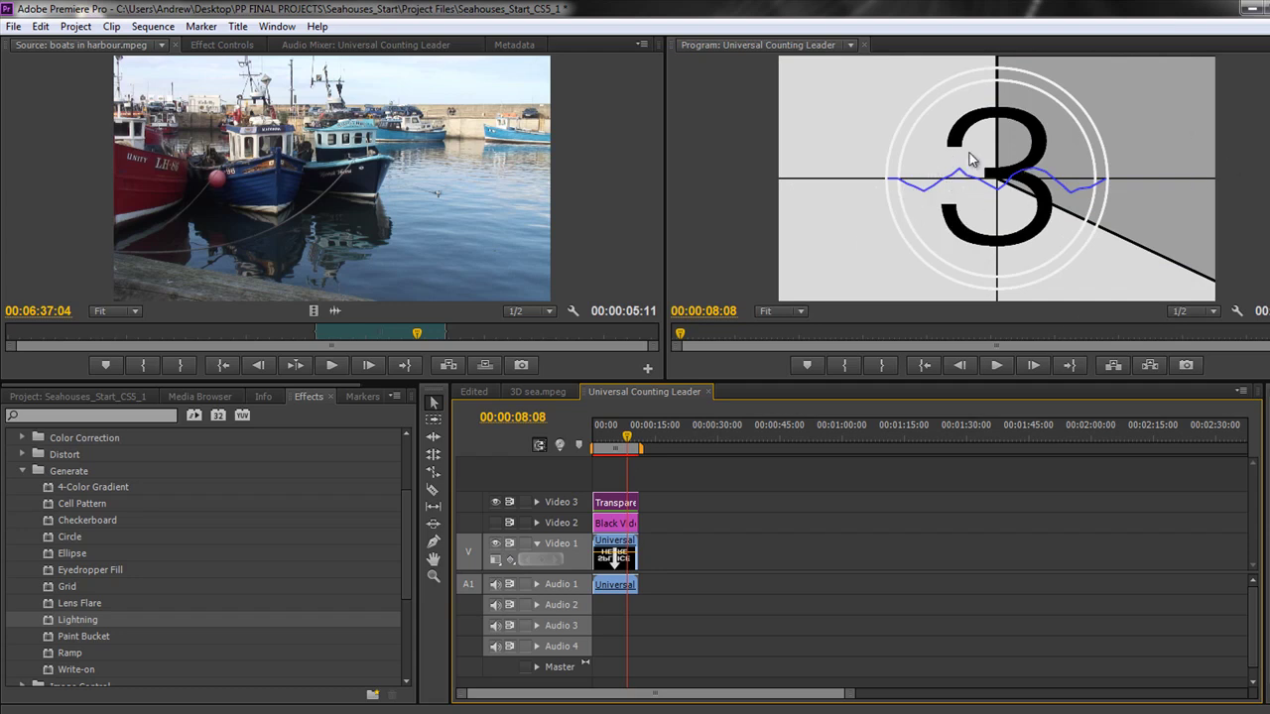
key(space)
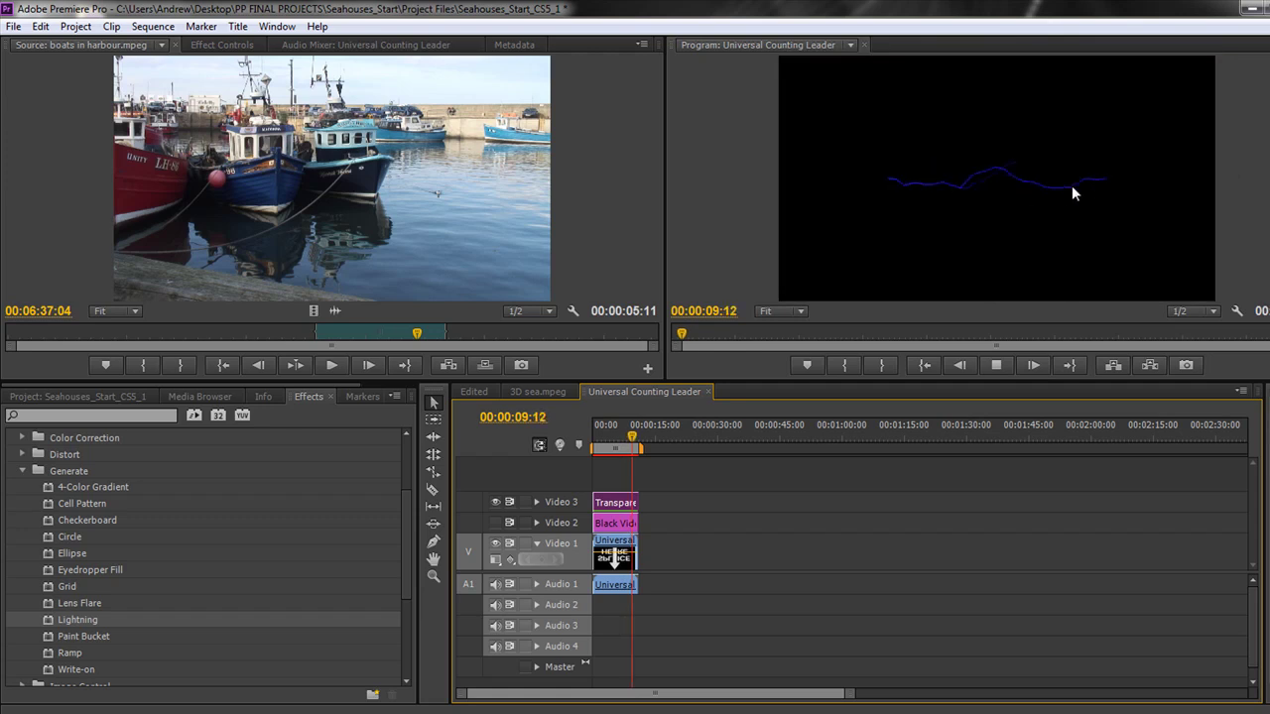
key(space)
drag(636, 438, 609, 438)
key(space)
key(space)
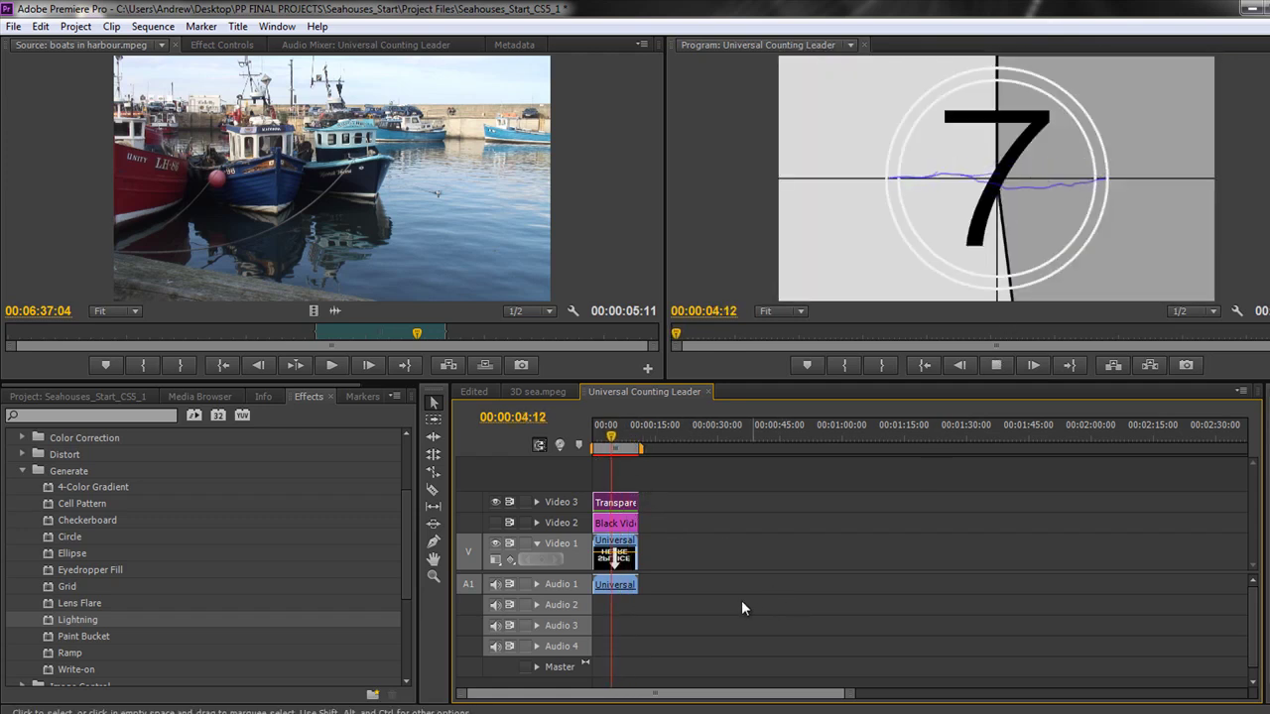
Open the project's list of new item types
click(75, 395)
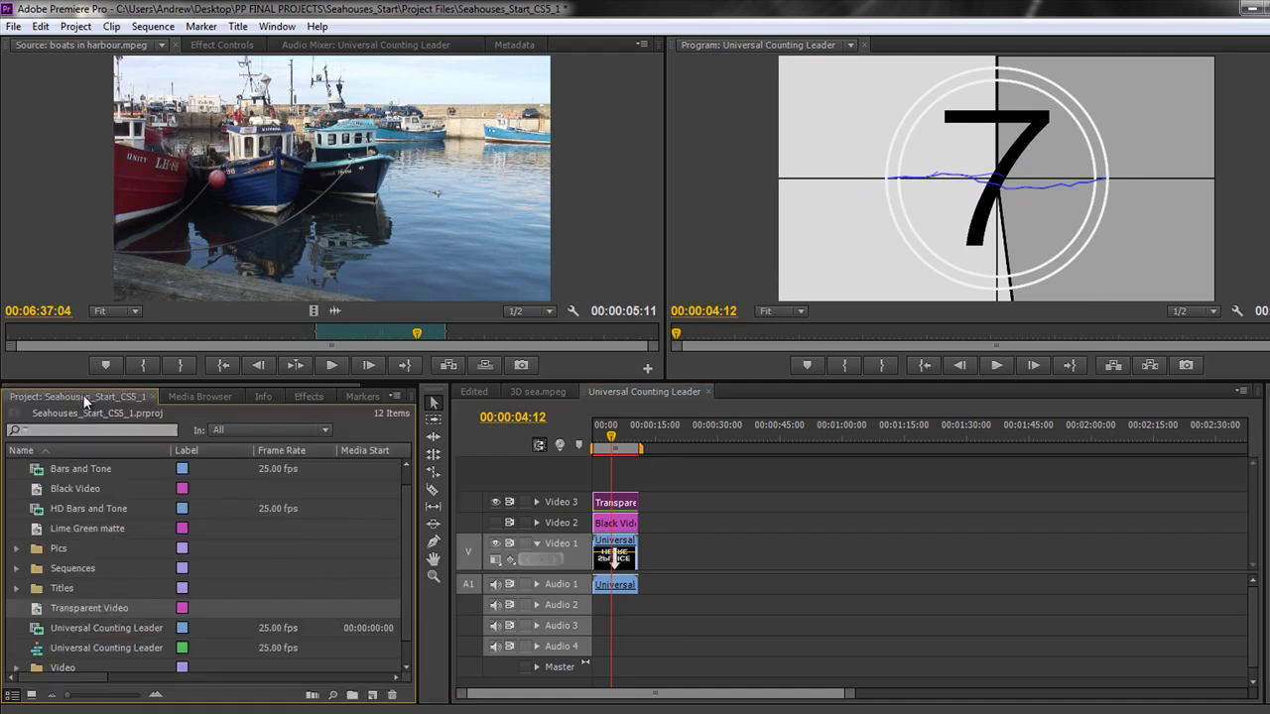
click(374, 696)
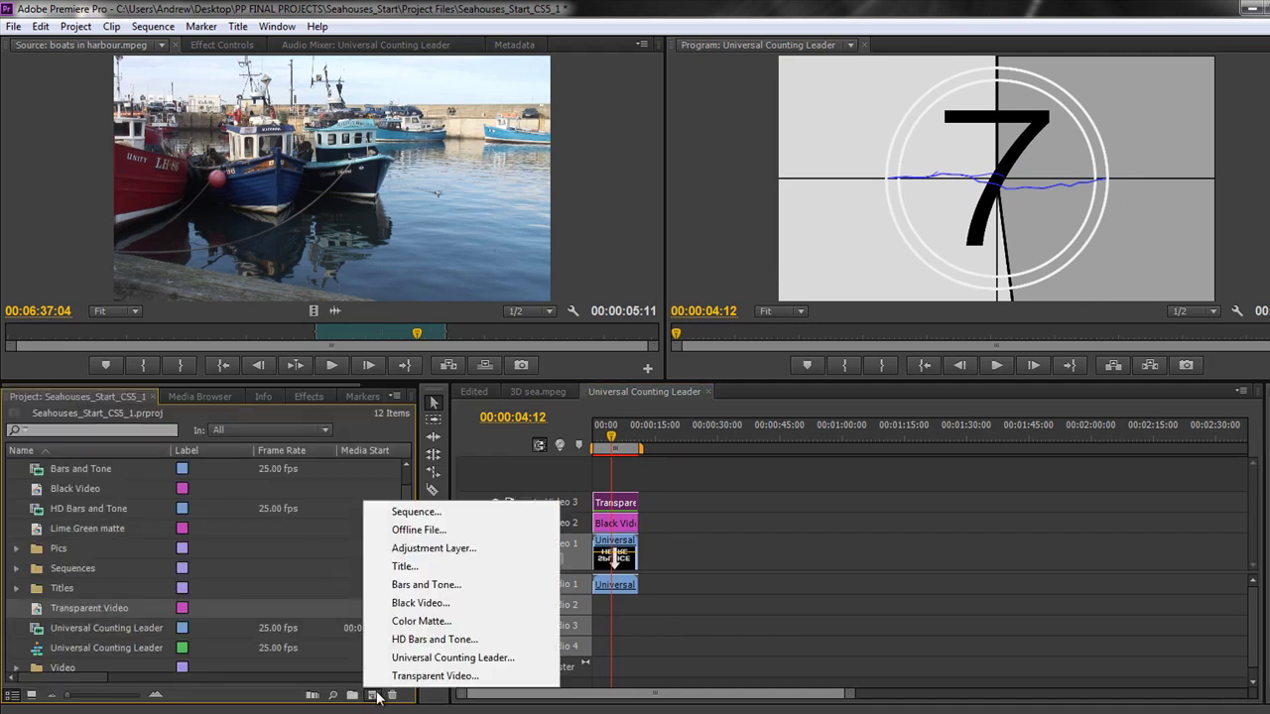